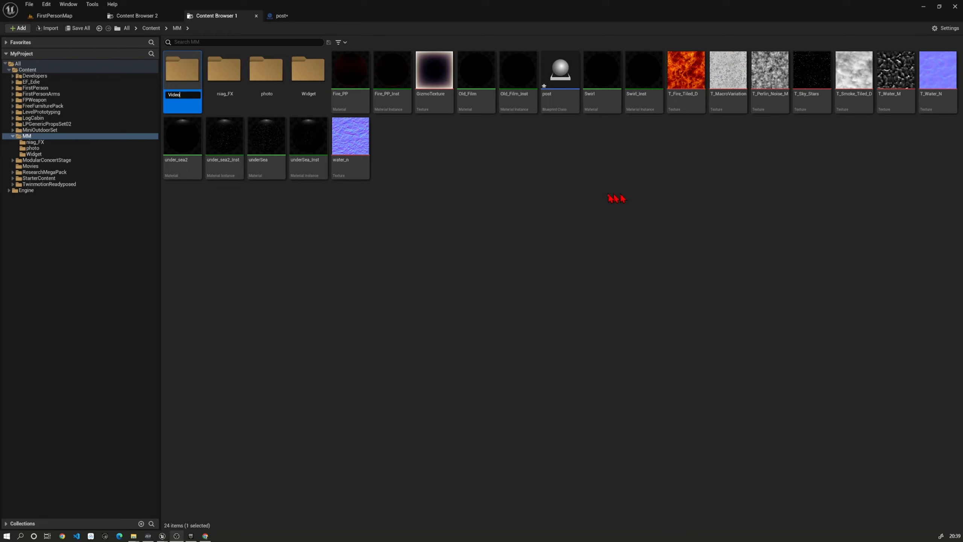
Step: Rename the new folder inside MM to video_WG and open it
click(189, 95)
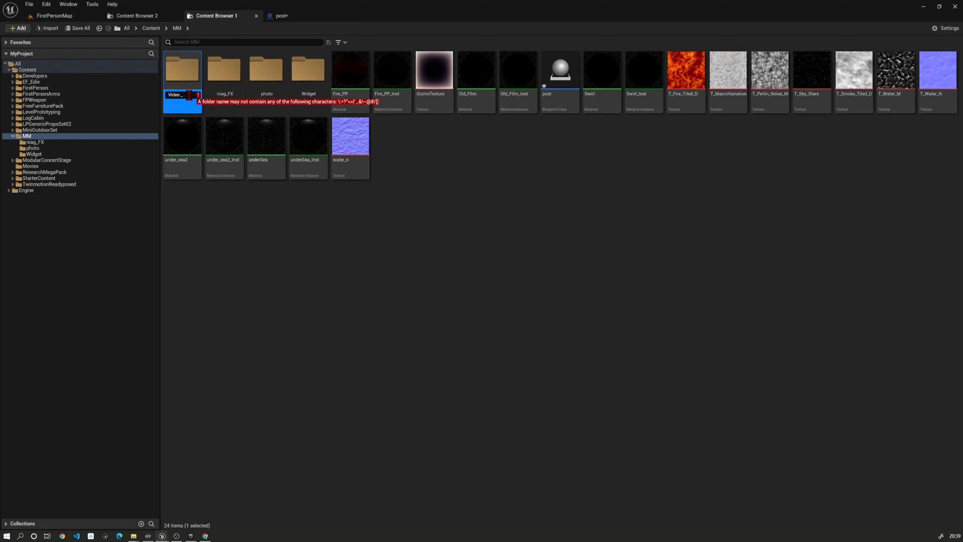
key(Escape)
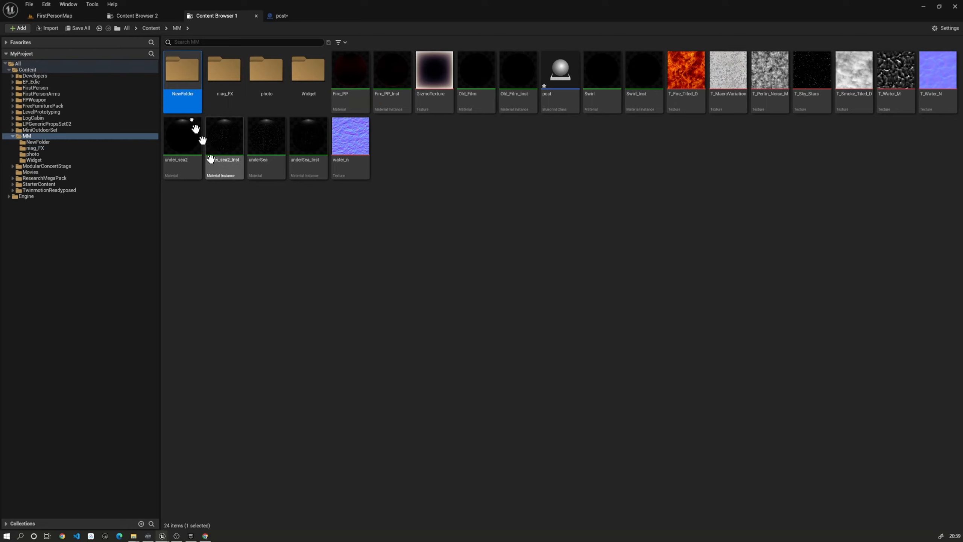
click(186, 95)
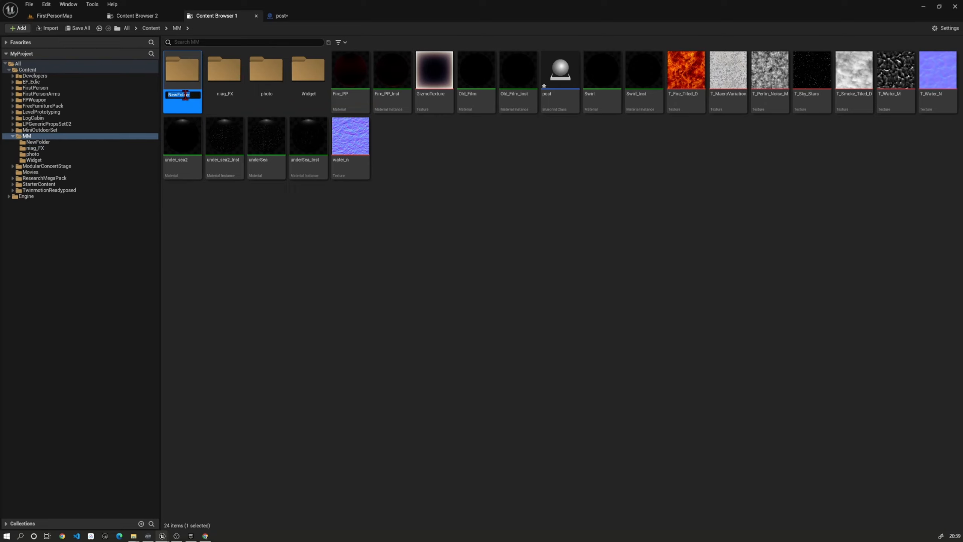
text(video_WG)
key(Return)
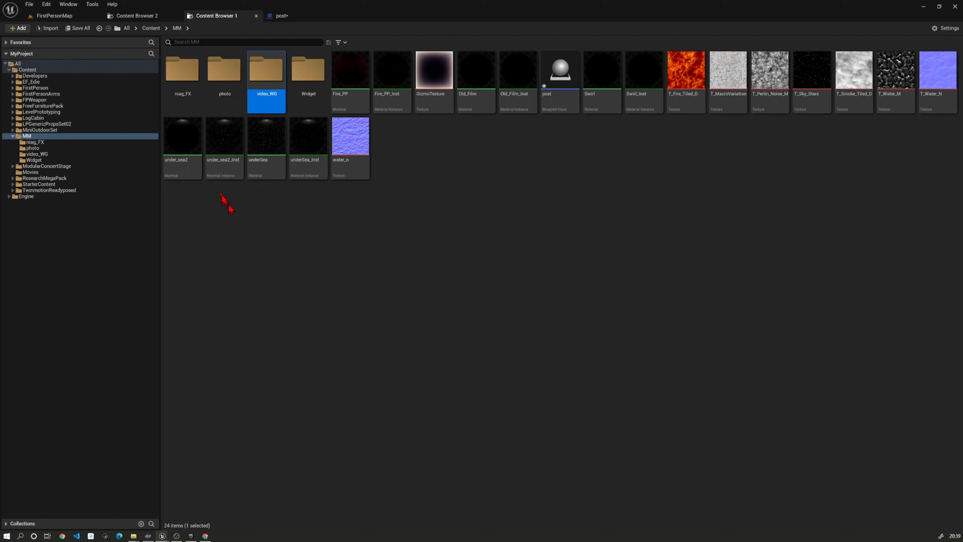
double_click(273, 83)
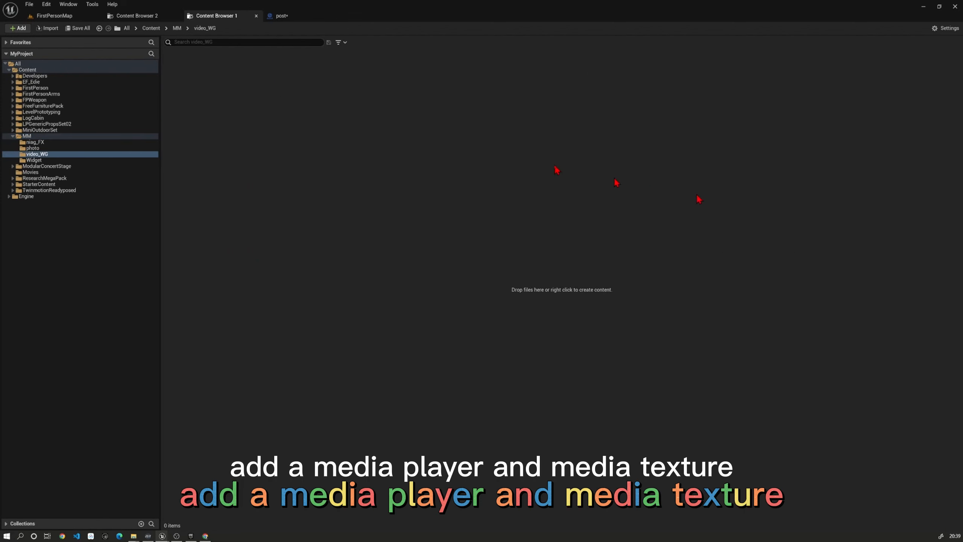
Step: Create a Media Player named RickRoll in the video_WG folder, together with its linked video output MediaTexture asset
right_click(268, 111)
mouse_move(293, 363)
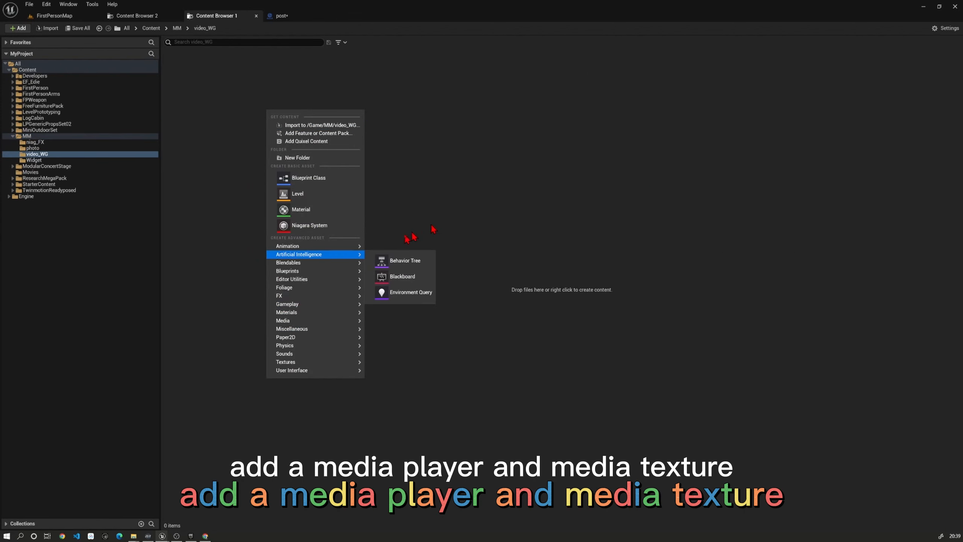
mouse_move(319, 321)
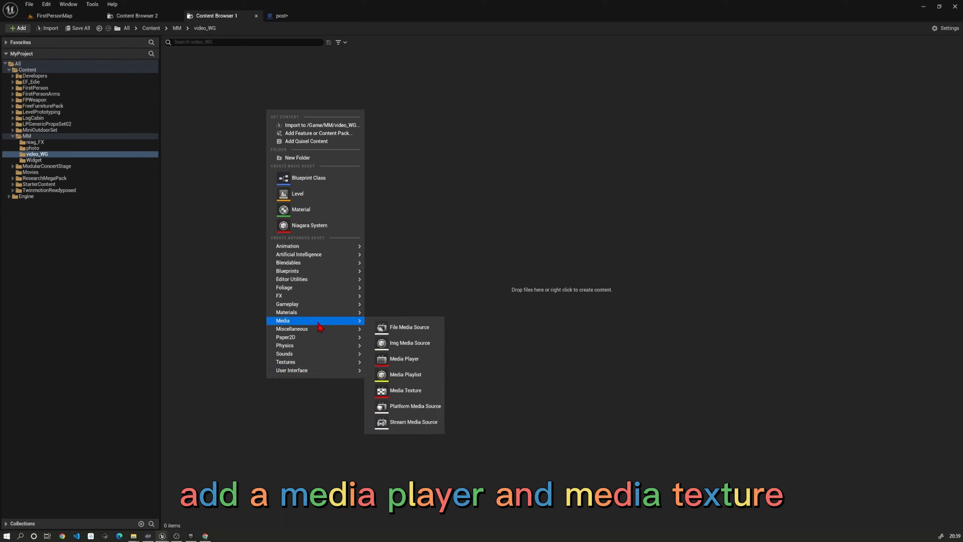
click(424, 362)
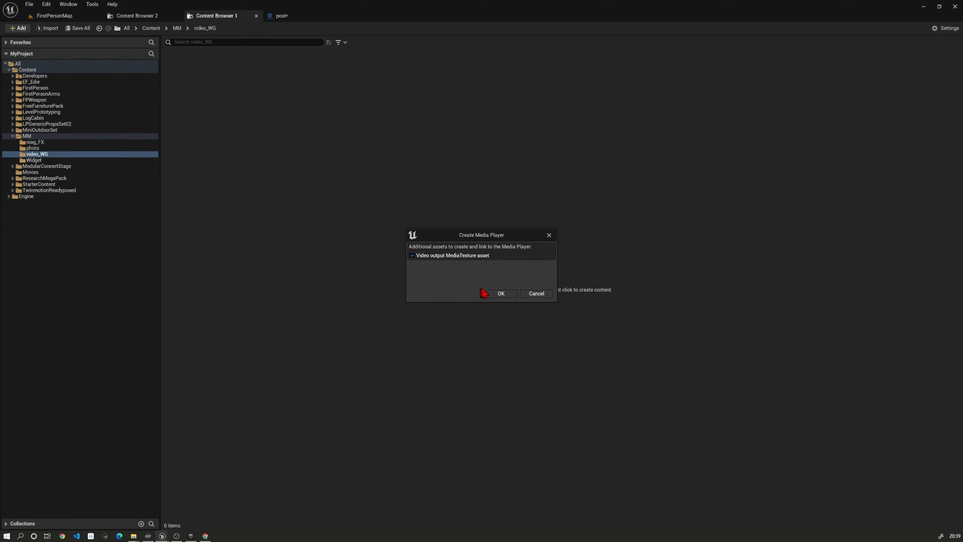
click(500, 293)
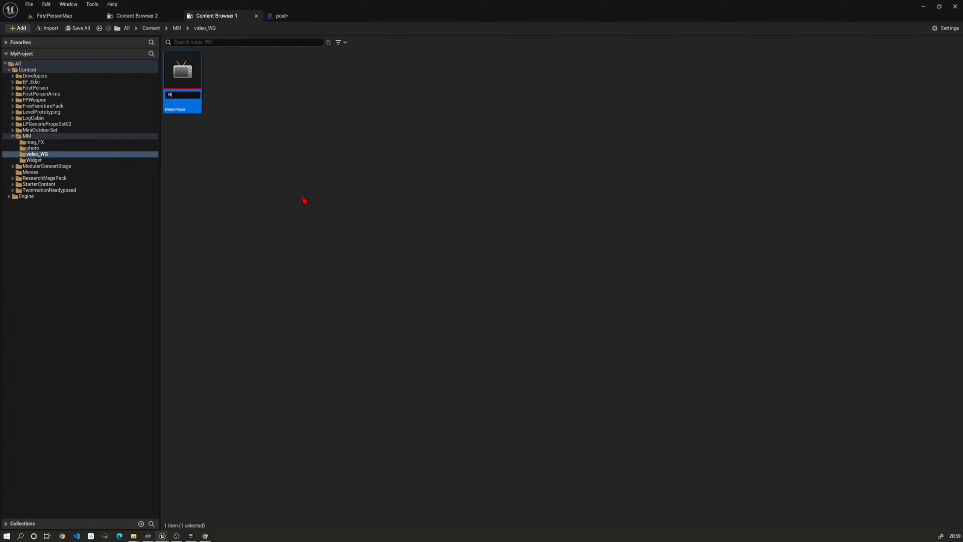
text(Rick?Roll)
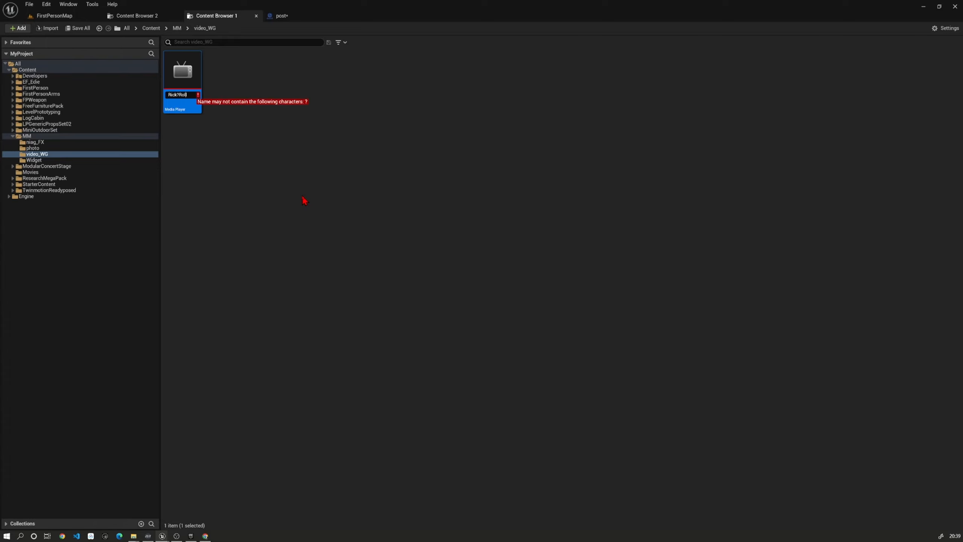
key(BackSpace)
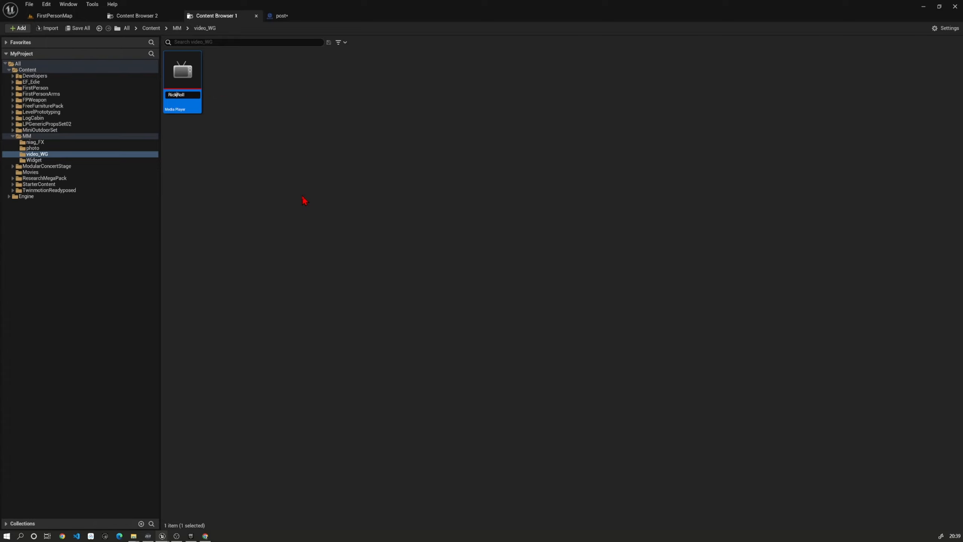
key(Return)
click(232, 71)
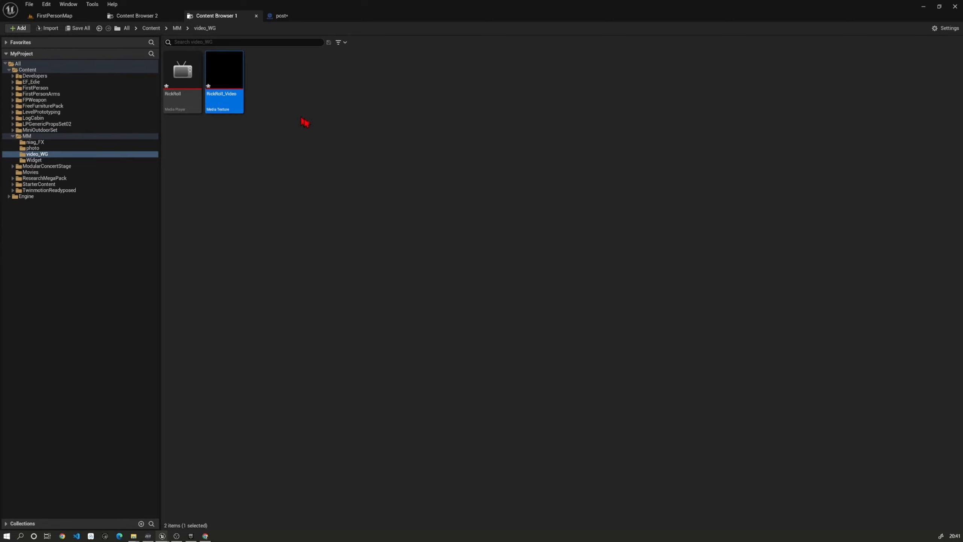
Step: Open the RickRoll media player, load the rickroll file media source into it, and save and close the player
click(186, 80)
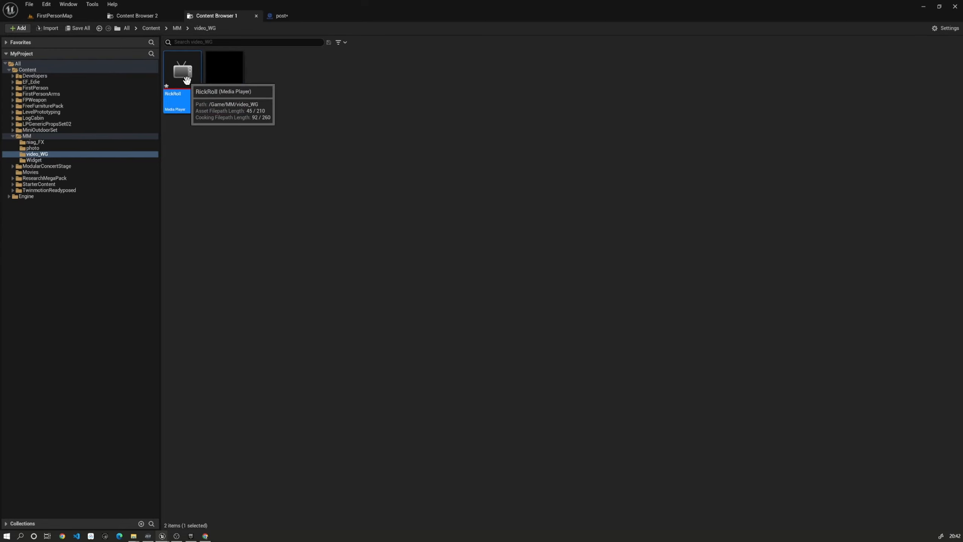
double_click(186, 79)
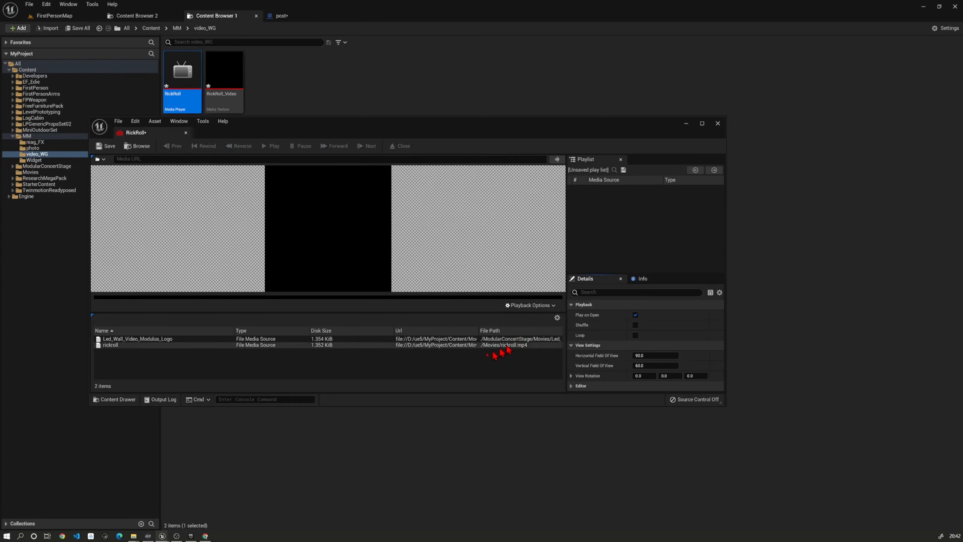
click(298, 345)
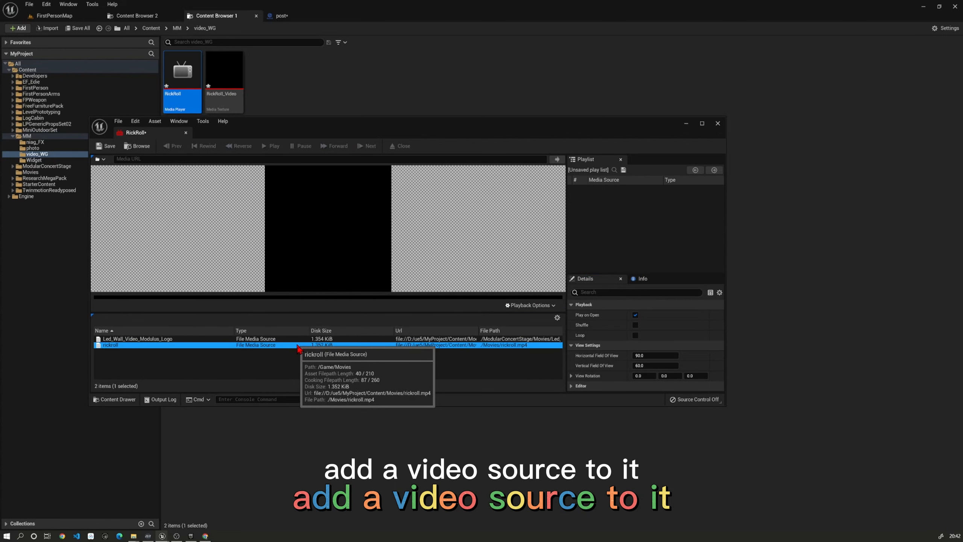
double_click(299, 346)
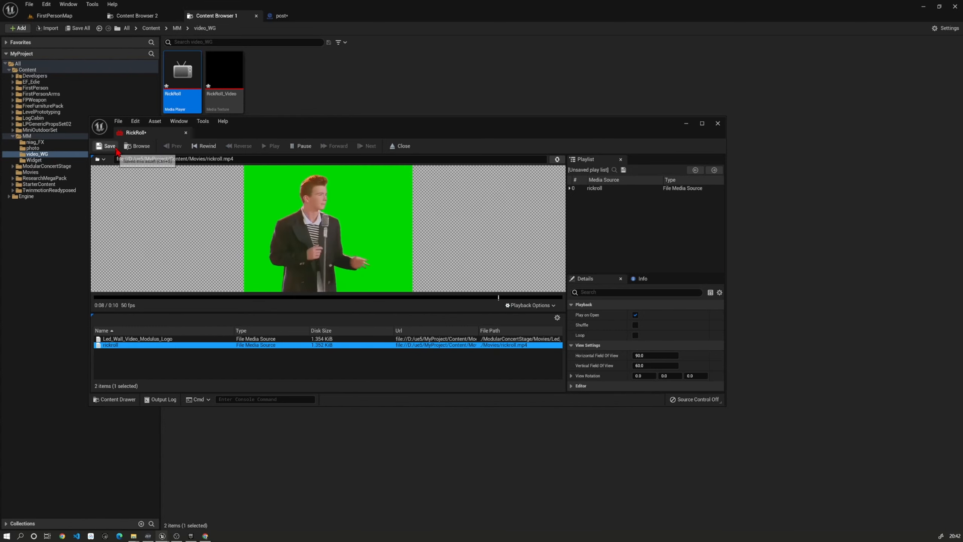
click(108, 146)
click(718, 124)
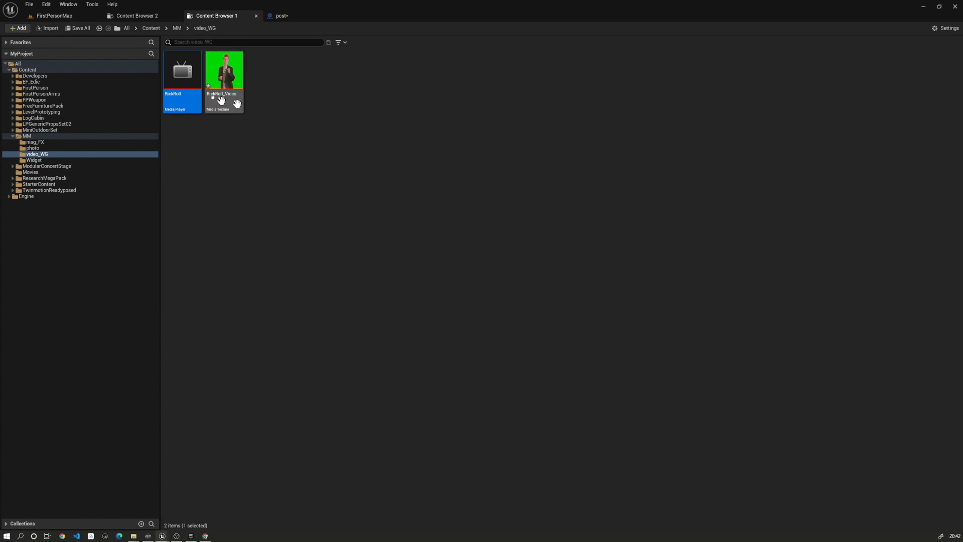
Step: Turn on Loop for the RickRoll media player and play the rickroll source again before closing the editor
double_click(180, 93)
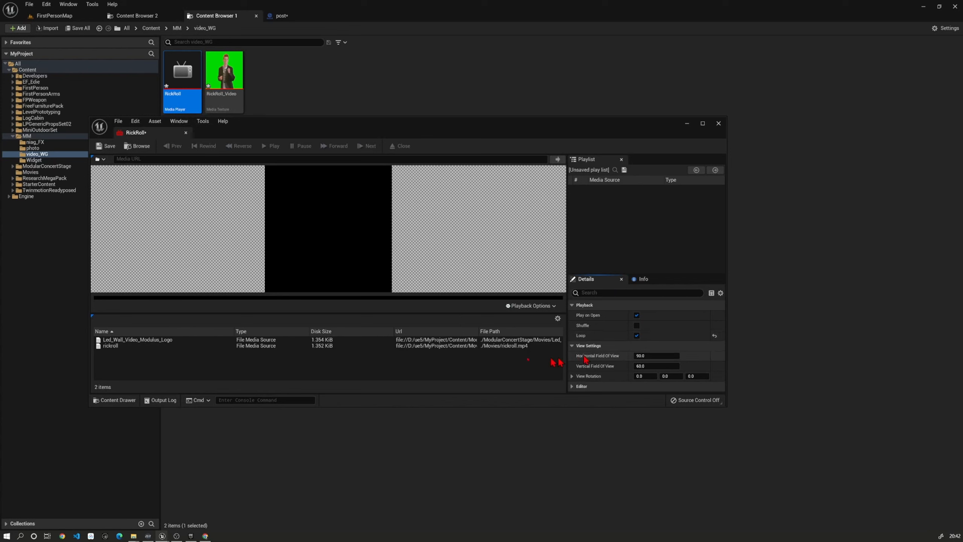
double_click(300, 345)
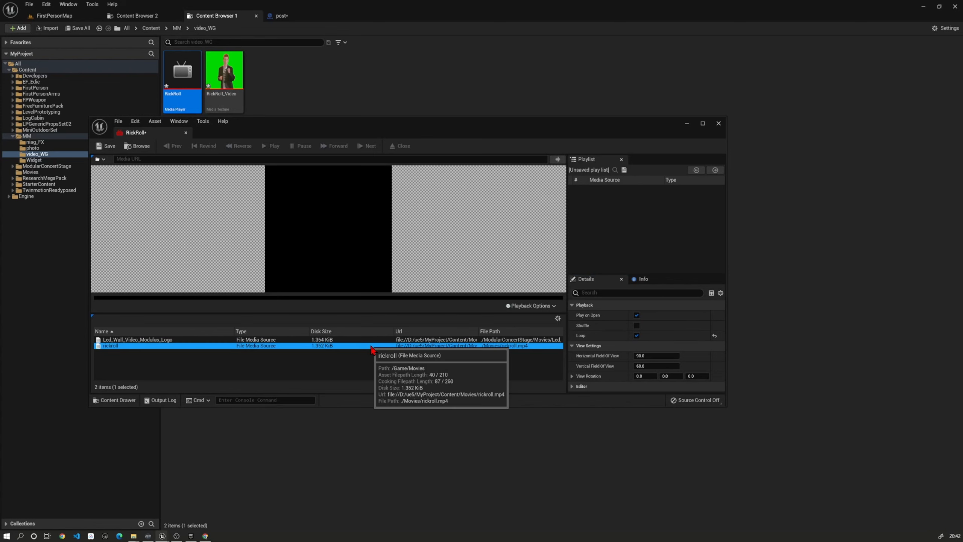
right_click(296, 339)
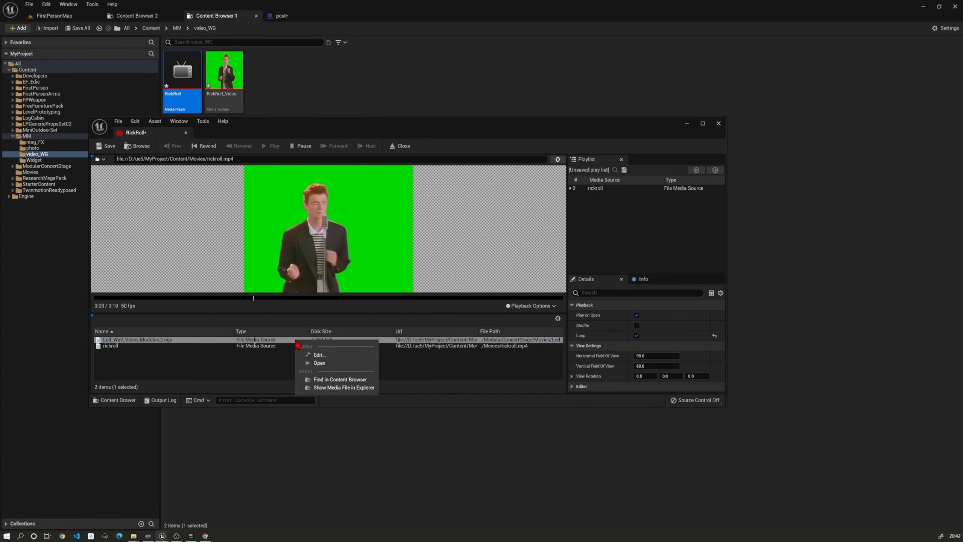
click(463, 379)
click(458, 346)
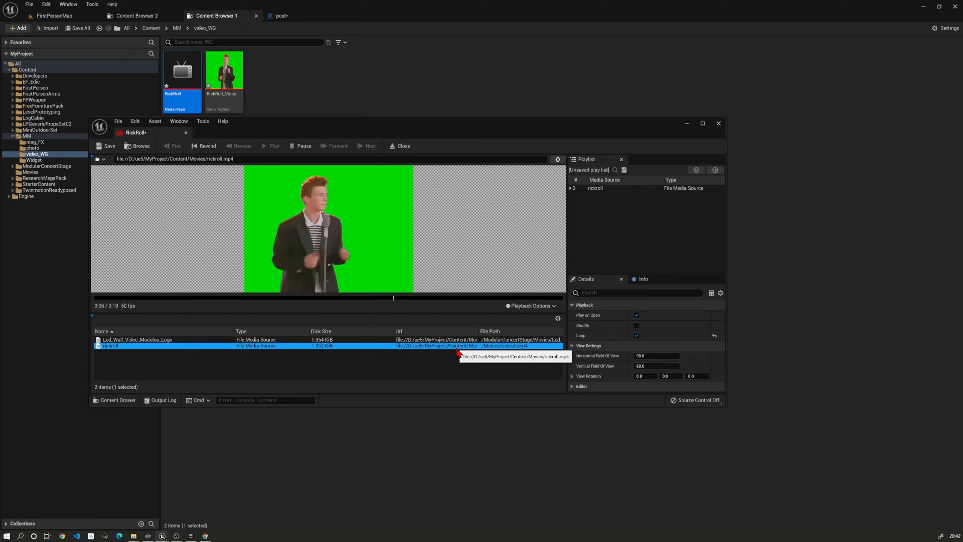
click(719, 124)
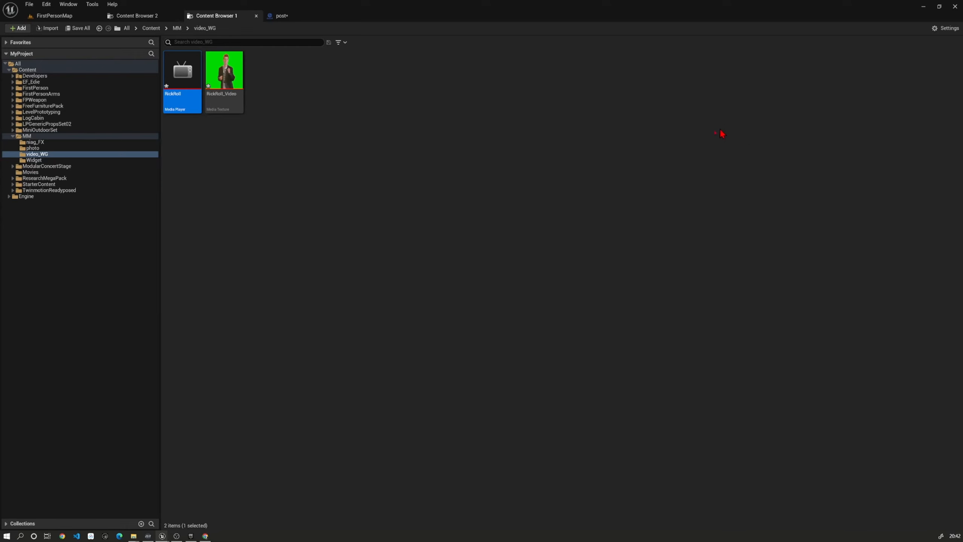
Step: Create a material from the RickRoll_Video media texture, keeping the name RickRoll_Video_Mat
click(224, 88)
right_click(216, 86)
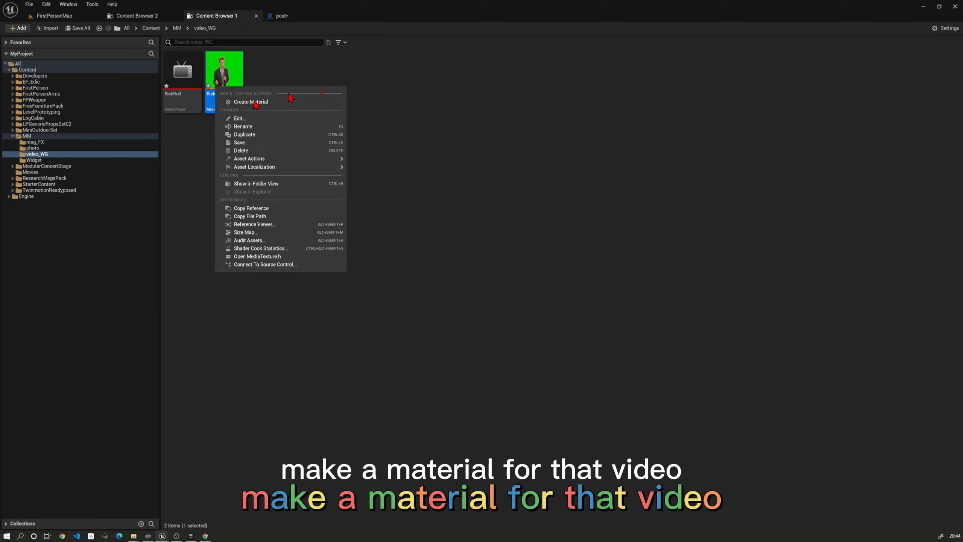
click(448, 212)
right_click(227, 85)
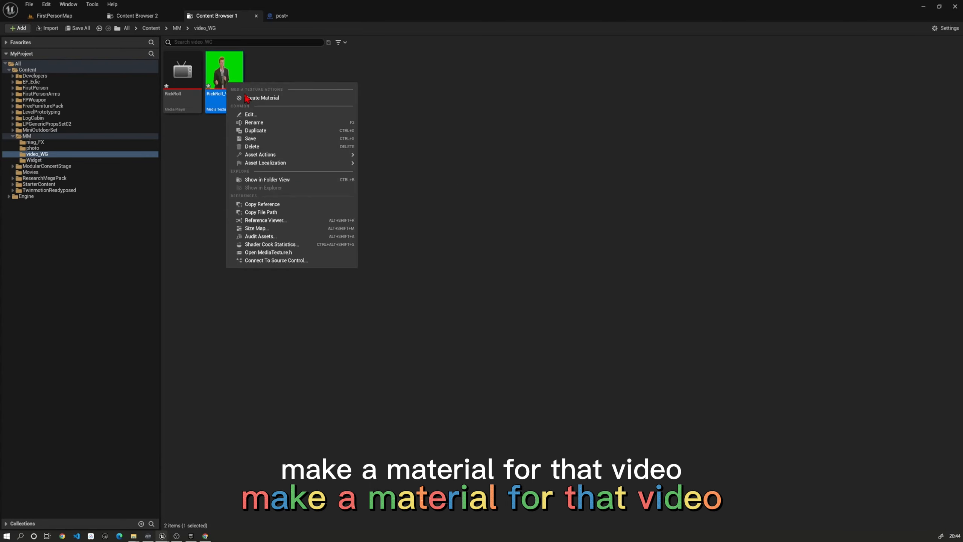
click(258, 98)
key(Return)
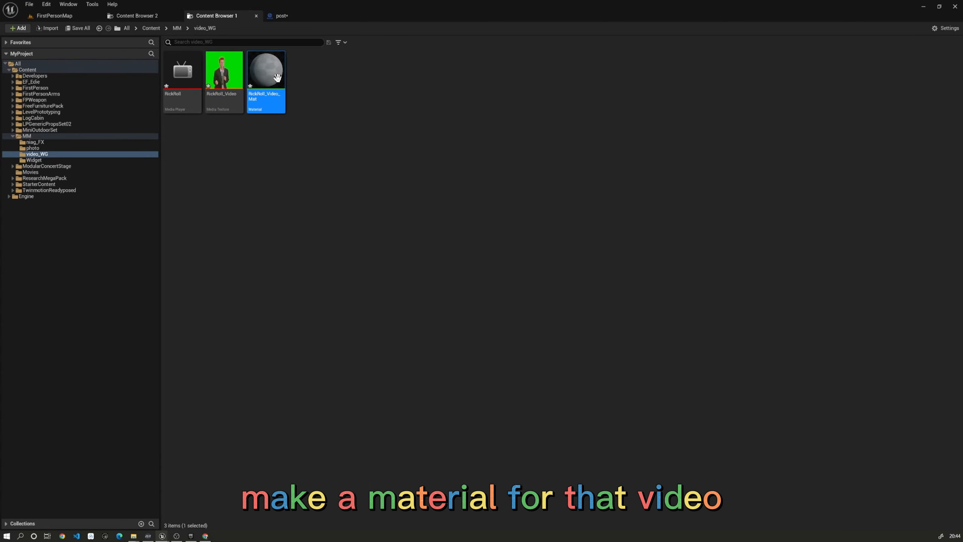
Step: Open the RickRoll_Video_Mat material and move the Texture Sample node farther away from the material output node
double_click(278, 78)
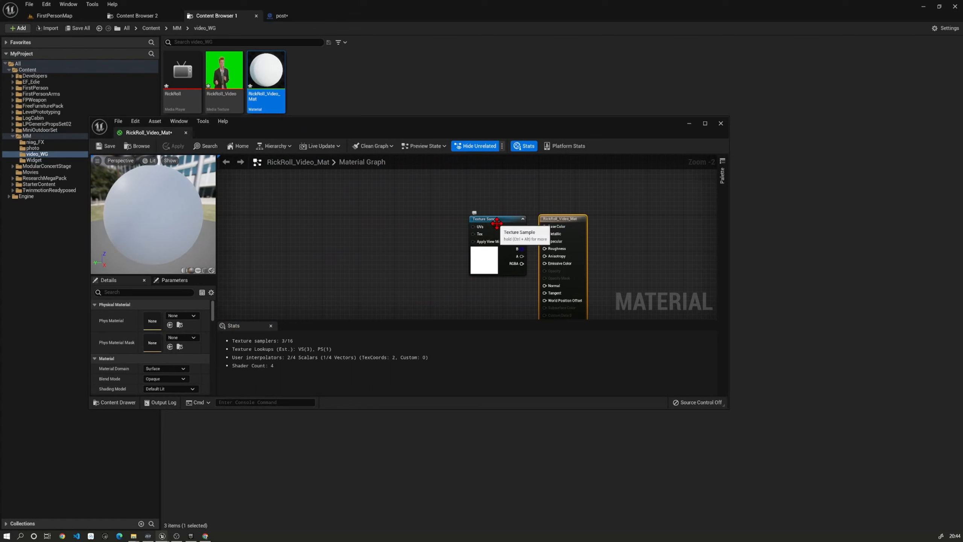
drag(497, 224, 334, 217)
right_drag(424, 247, 441, 212)
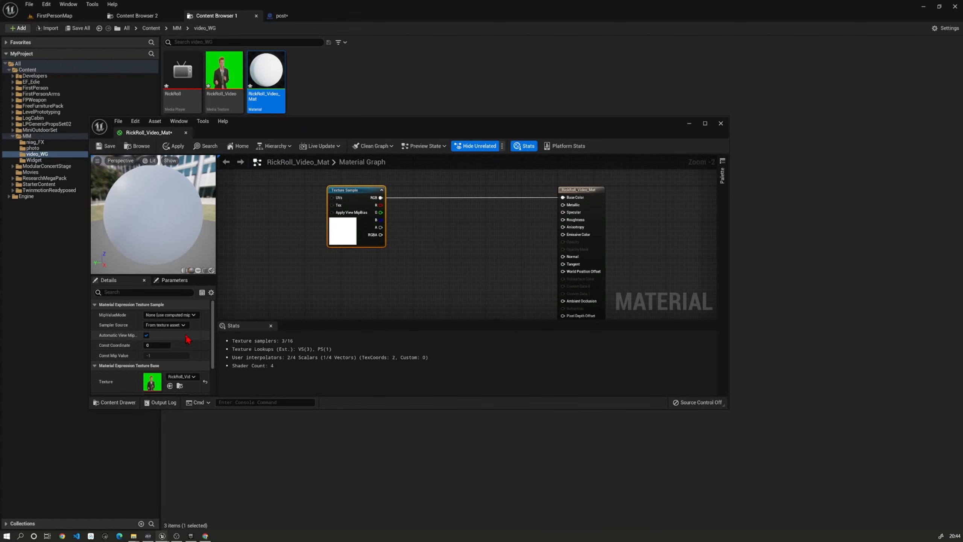
Step: Set the material domain to User Interface with blend mode Masked, and connect the Texture Sample's RGB output to Final Color
click(578, 190)
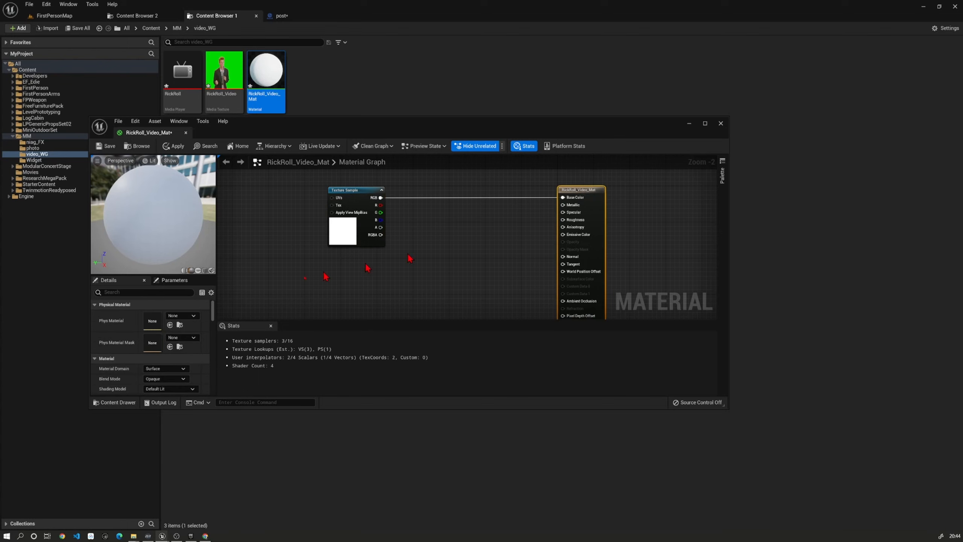
click(183, 357)
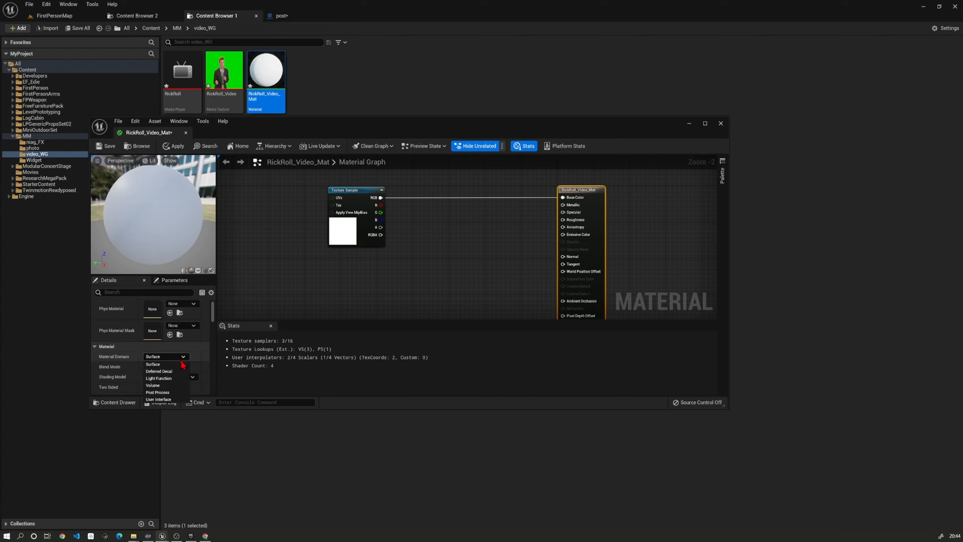
click(175, 402)
click(184, 314)
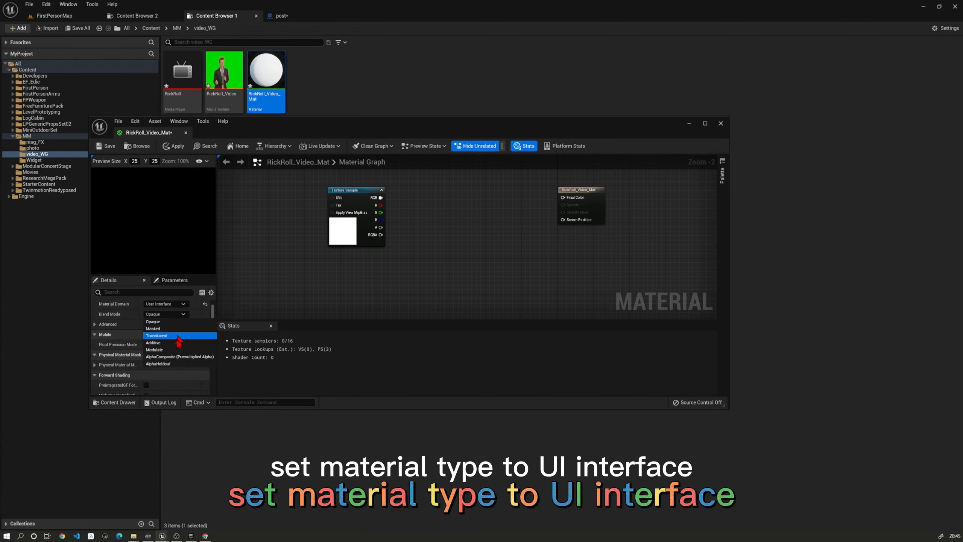
click(153, 329)
drag(382, 215, 584, 201)
click(341, 211)
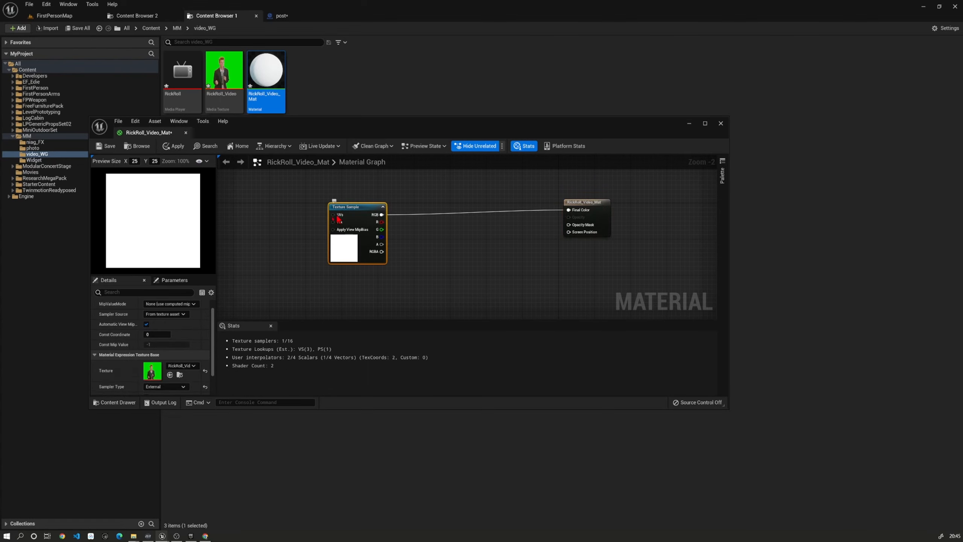
Step: Play the rickroll source in the RickRoll media player and view the video in the RickRoll_Video_Mat material preview
double_click(176, 80)
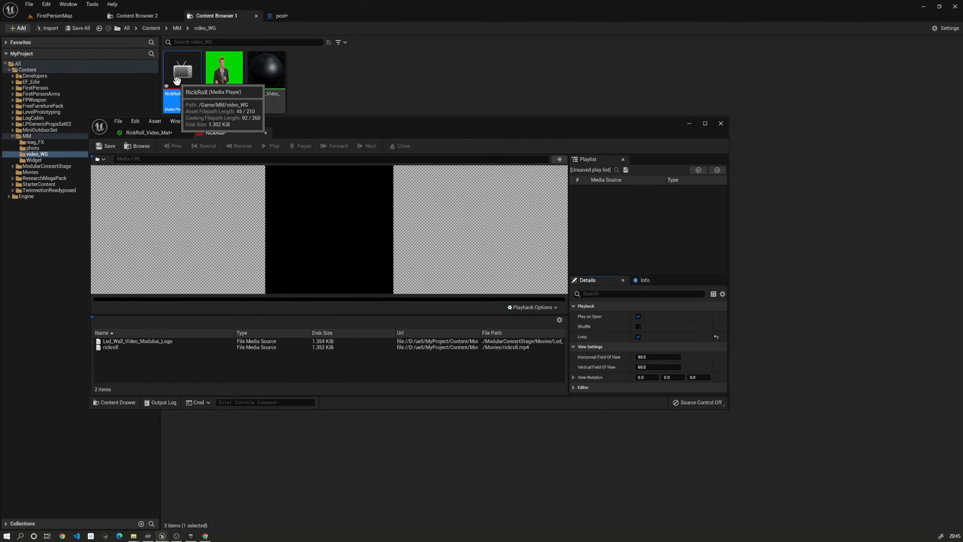
double_click(248, 347)
drag(403, 135, 501, 183)
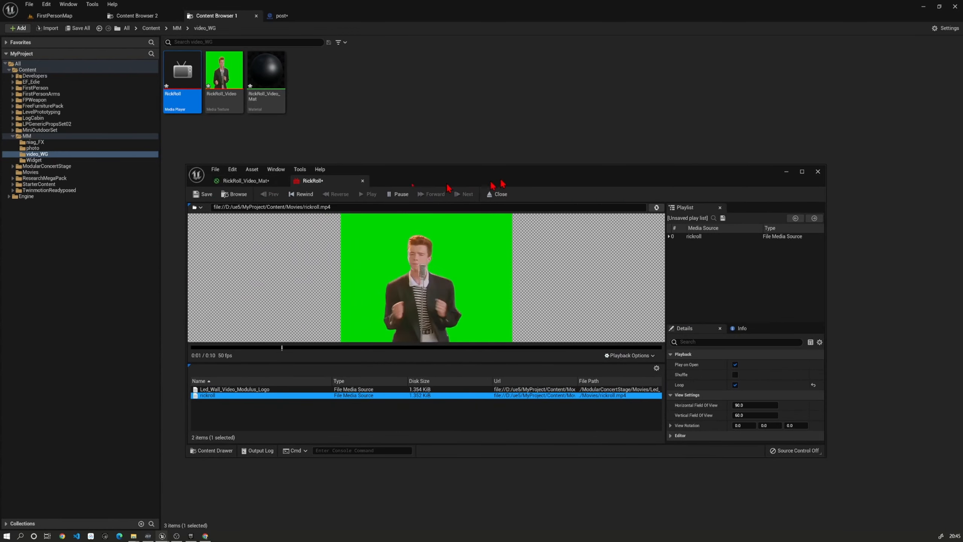
click(260, 182)
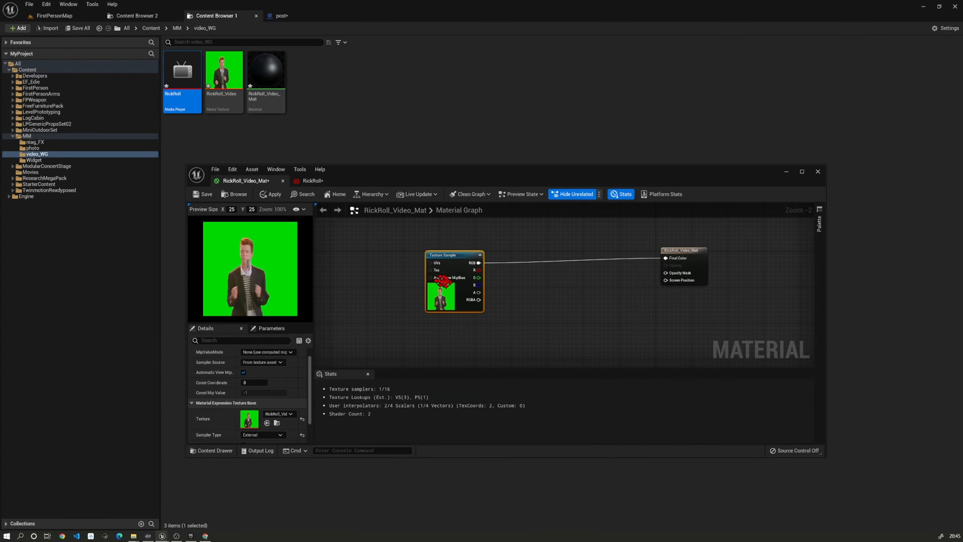
scroll(534, 313, down, 1)
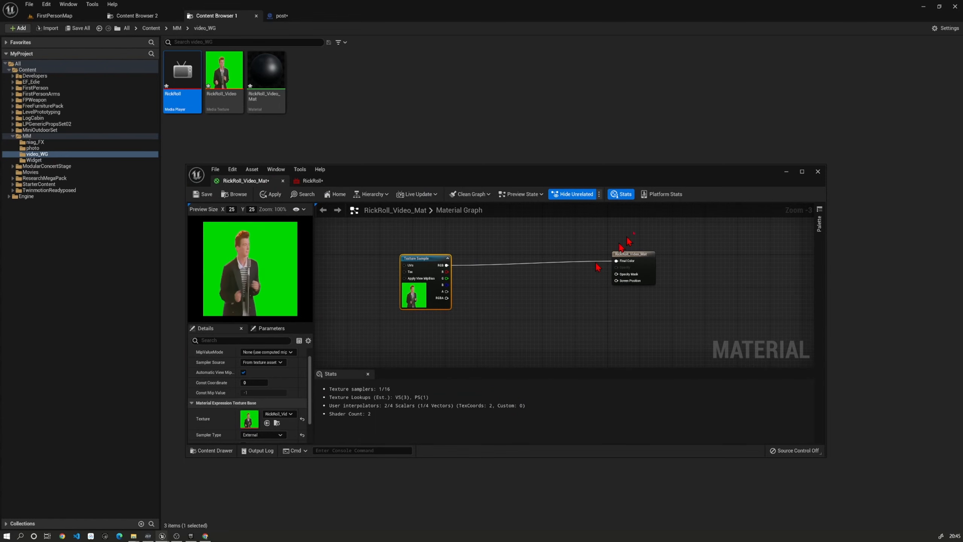
Step: Add a Chroma_Key_Alpha node below the Texture Sample and connect the Texture Sample's RGB output to its Image Color input
drag(720, 173, 717, 45)
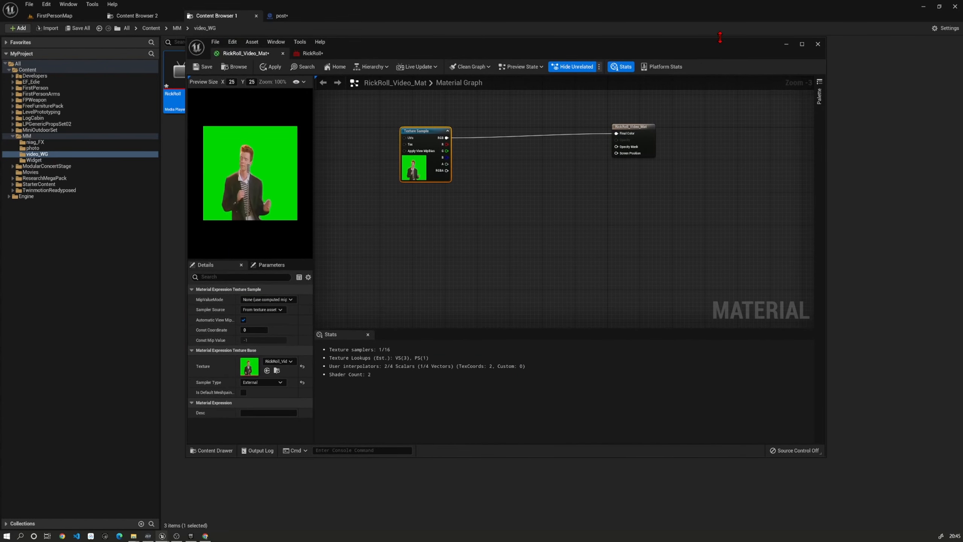
right_drag(552, 233, 530, 243)
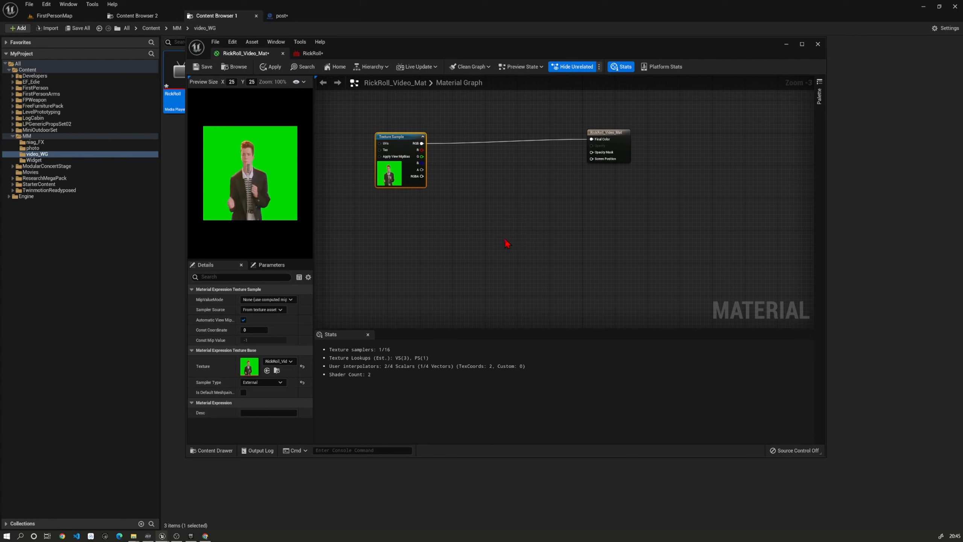
right_click(413, 231)
click(427, 223)
right_click(438, 216)
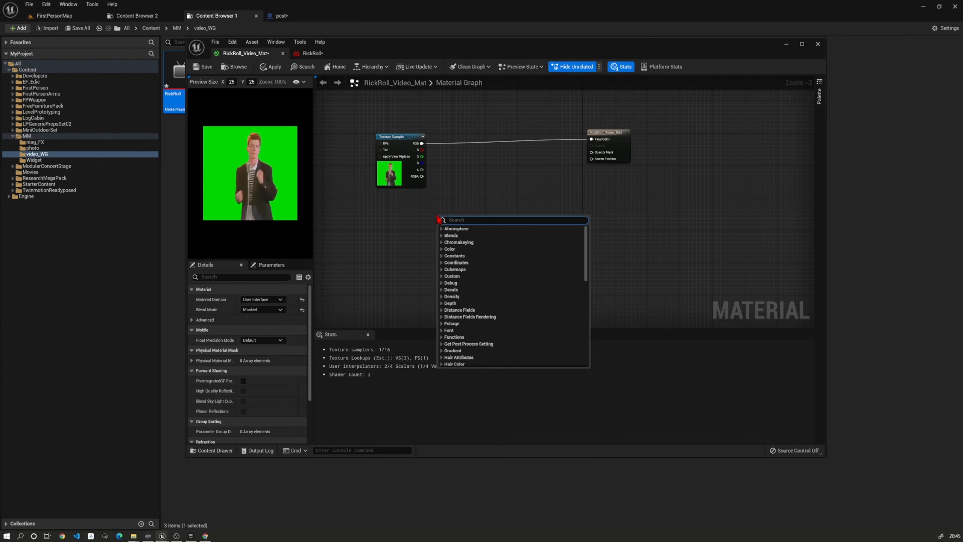
click(448, 242)
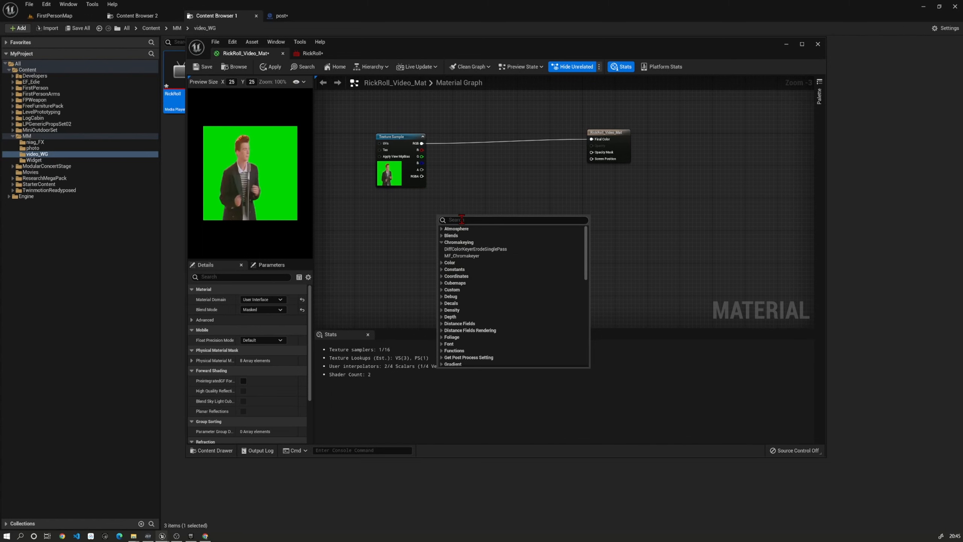
text(chr)
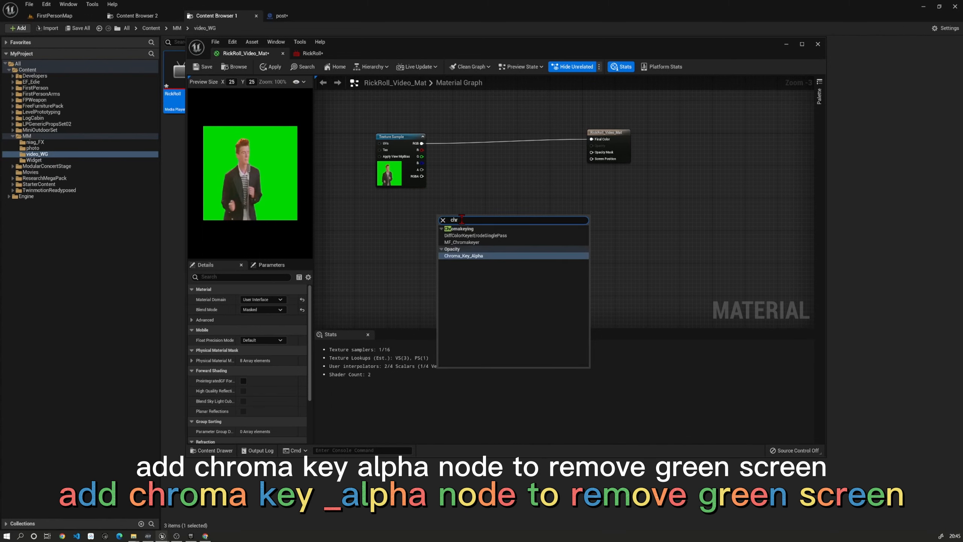
click(467, 256)
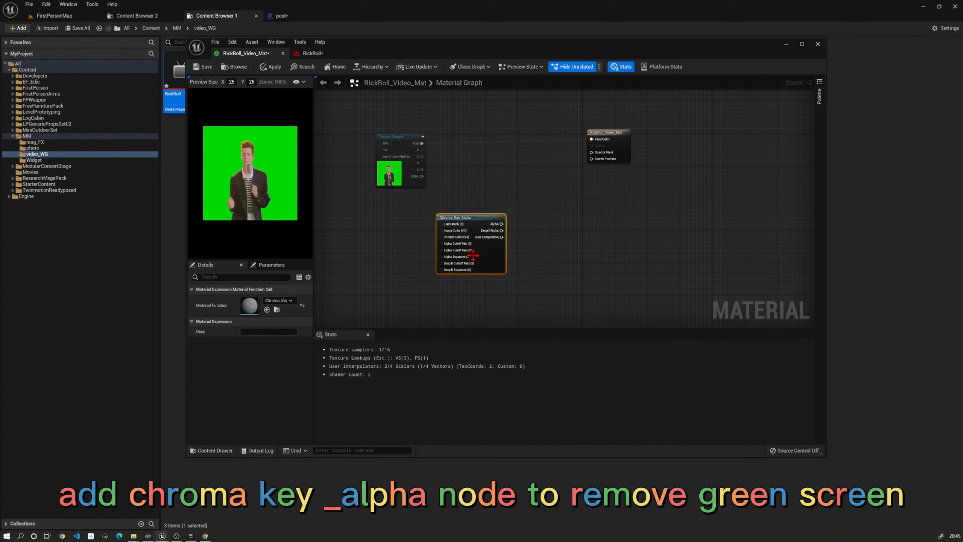
drag(488, 222, 526, 214)
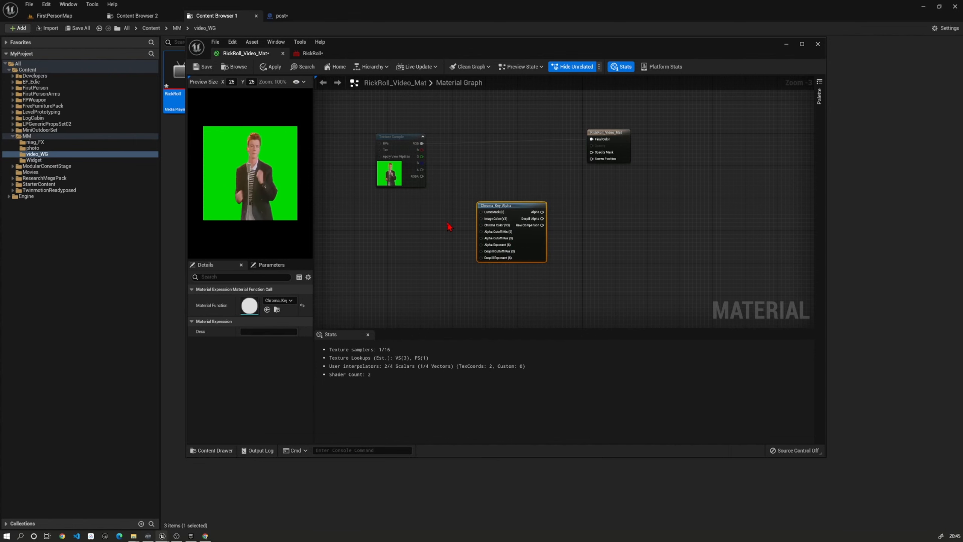
drag(422, 143, 483, 223)
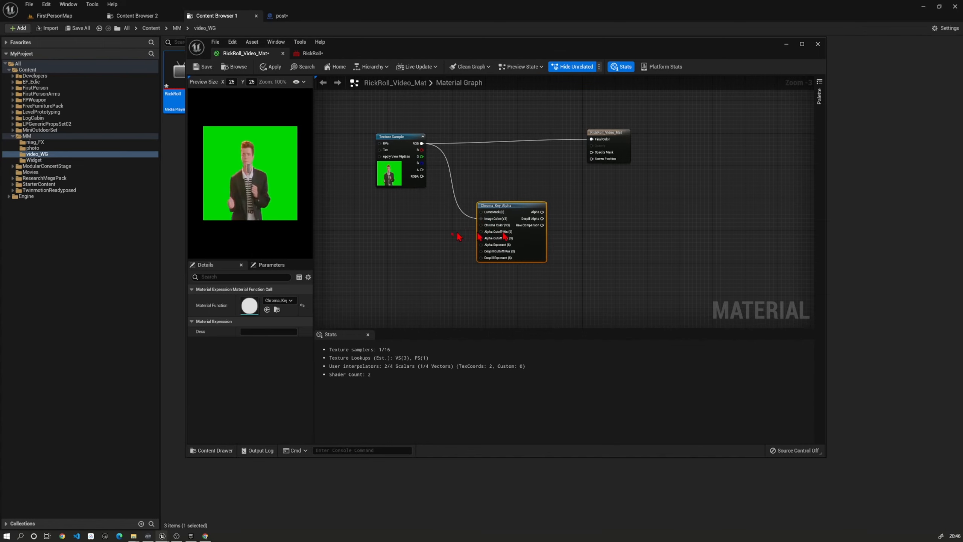
Step: Add a four-component constant, convert it to a parameter, and connect it to the Chroma Color input of Chroma_Key_Alpha
click(397, 234)
click(398, 234)
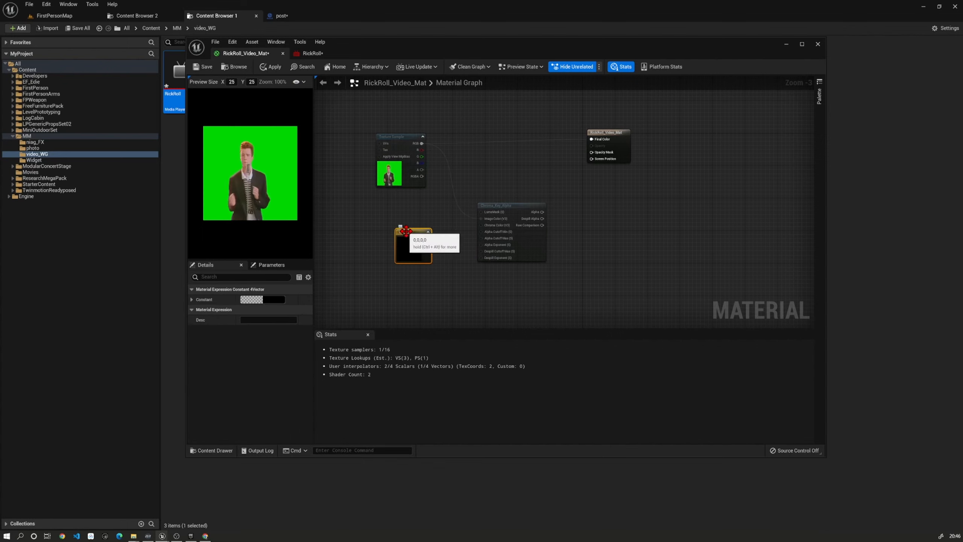
right_click(403, 230)
click(436, 247)
click(438, 253)
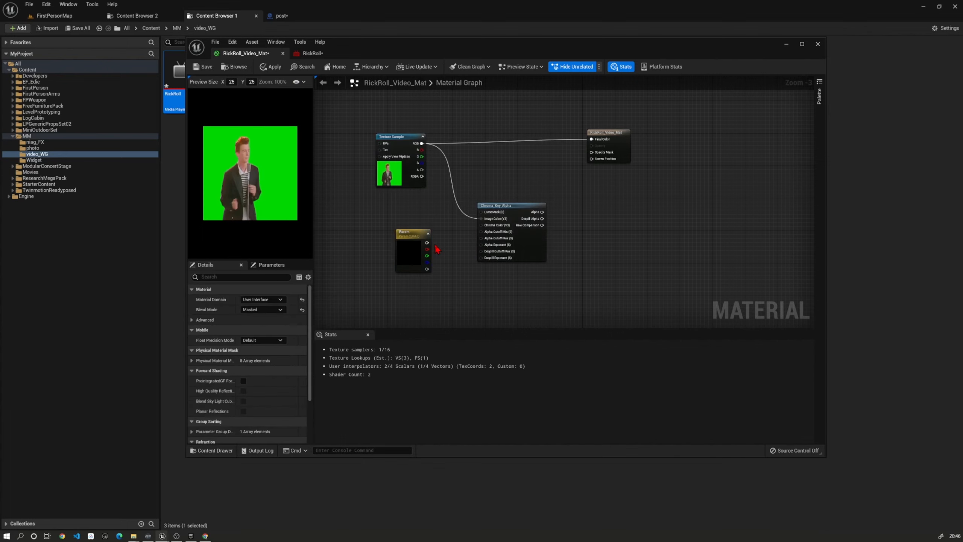
drag(427, 242, 480, 225)
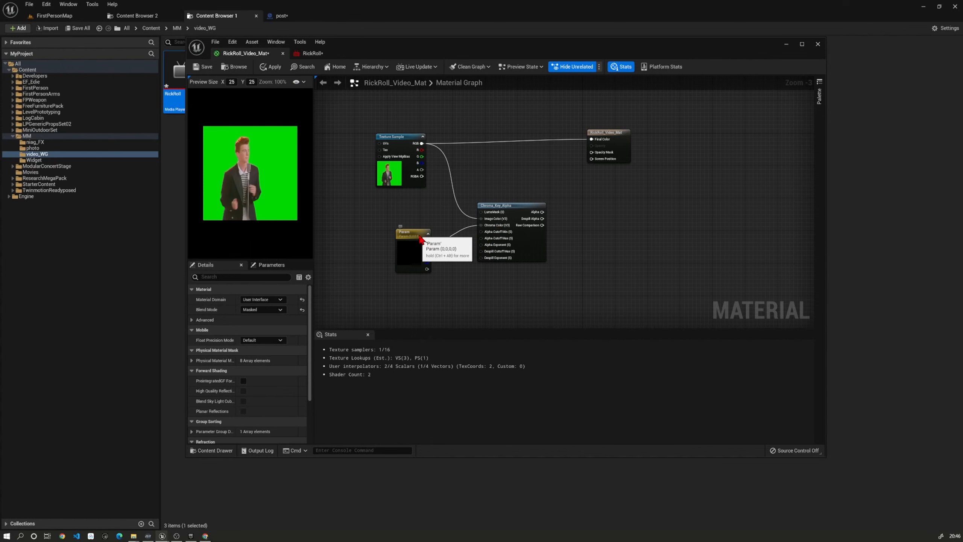
Step: Name the vector parameter chroma and set its color to the green sampled from the video in the Texture Sample thumbnail
click(409, 251)
click(257, 299)
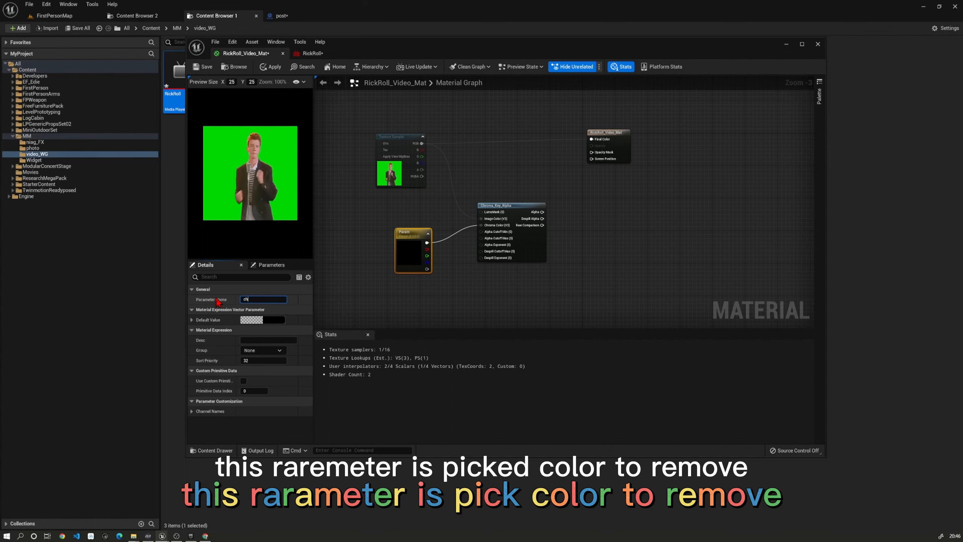
text(chroma)
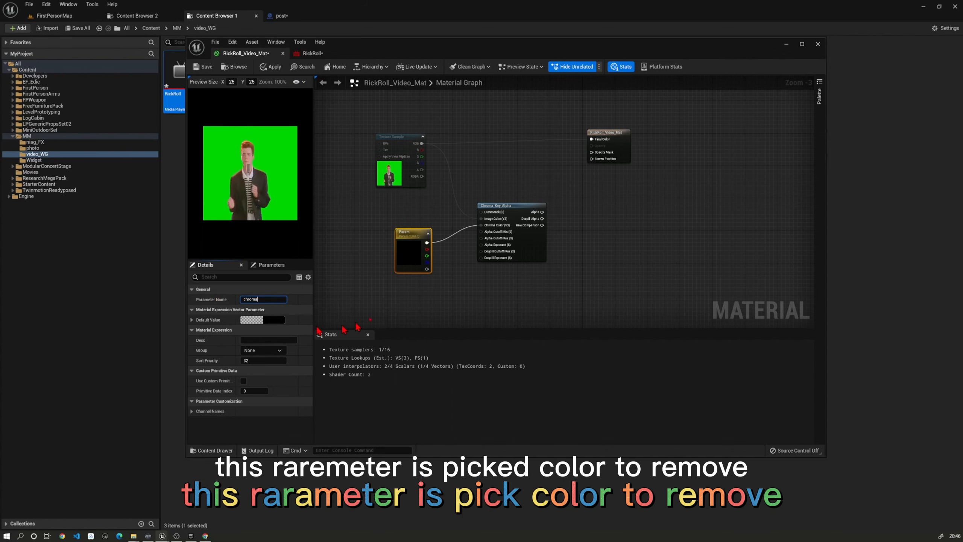
key(Return)
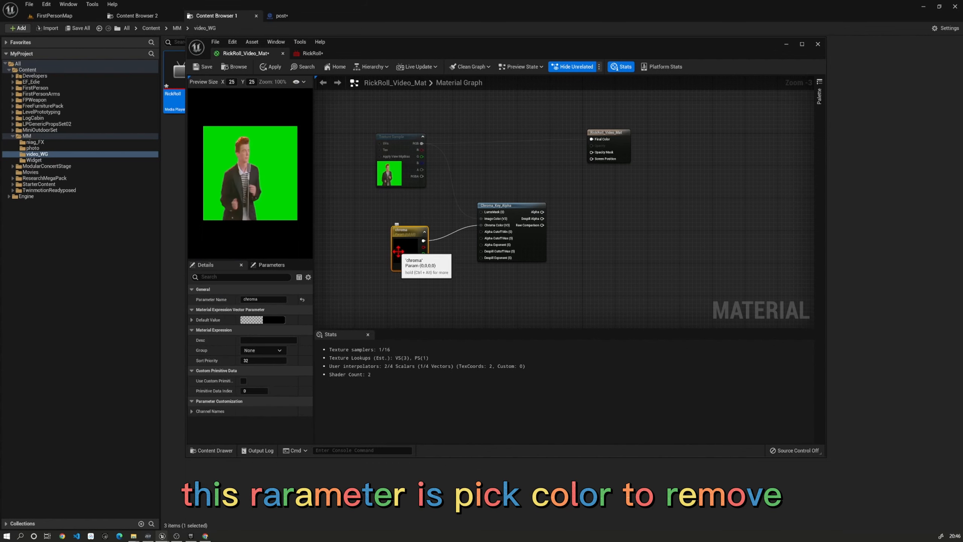
double_click(407, 252)
click(551, 328)
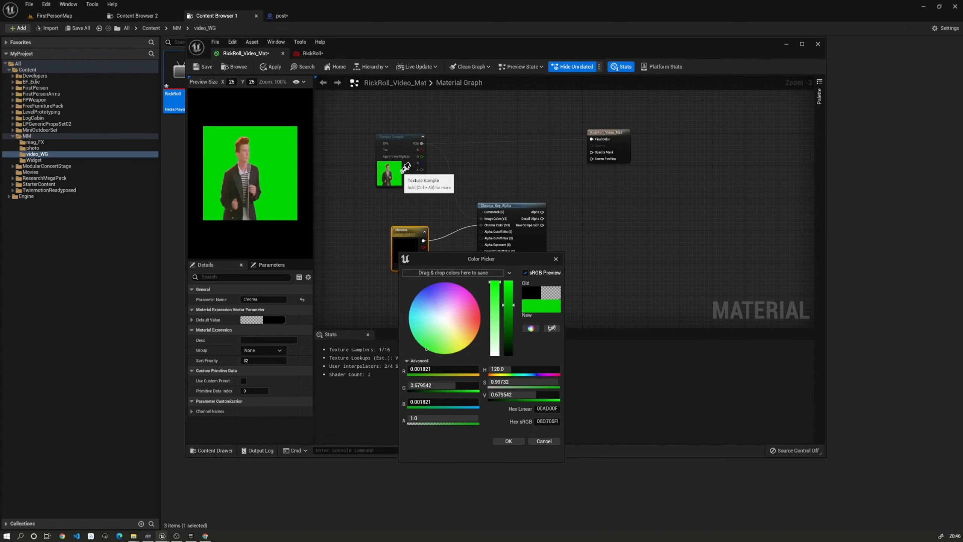
click(390, 173)
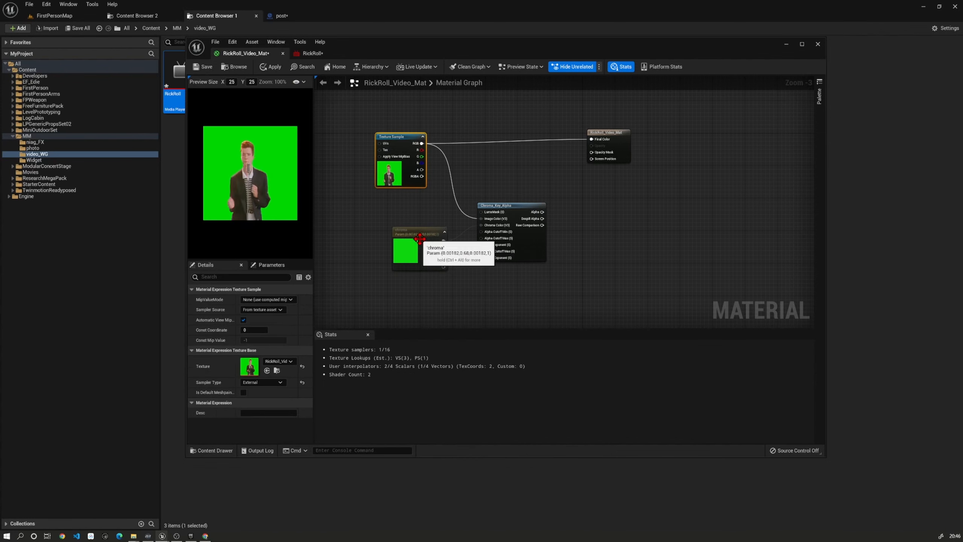
Step: Place the chroma node directly under the Texture Sample and connect Chroma_Key_Alpha's Despill Alpha output to Opacity Mask
drag(423, 245, 406, 217)
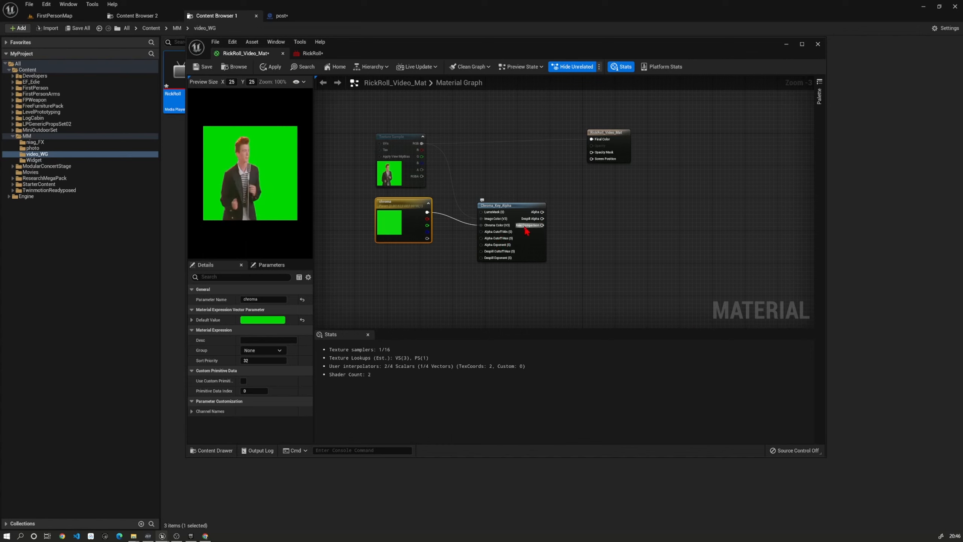
drag(542, 219, 591, 152)
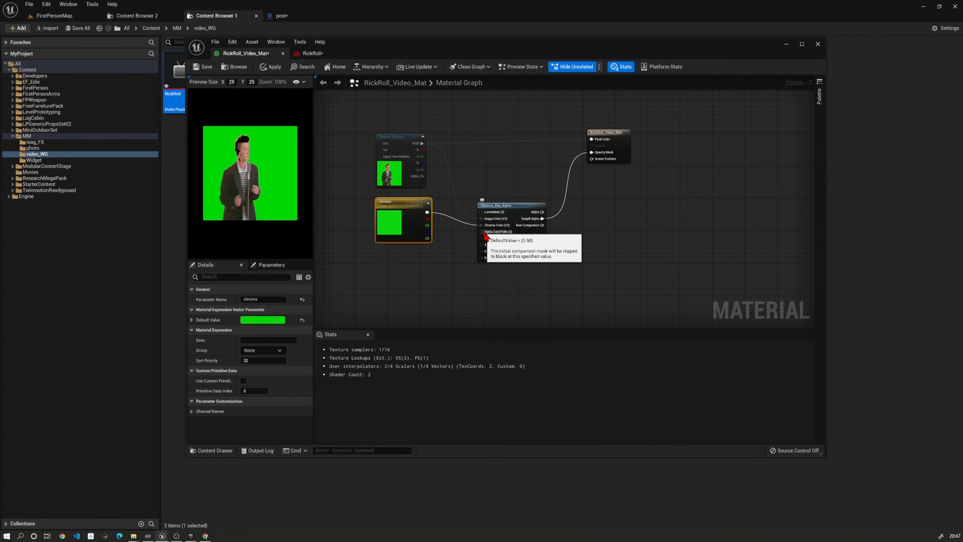
mouse_move(486, 236)
mouse_down()
mouse_move(466, 259)
mouse_move(504, 214)
mouse_move(490, 228)
mouse_up()
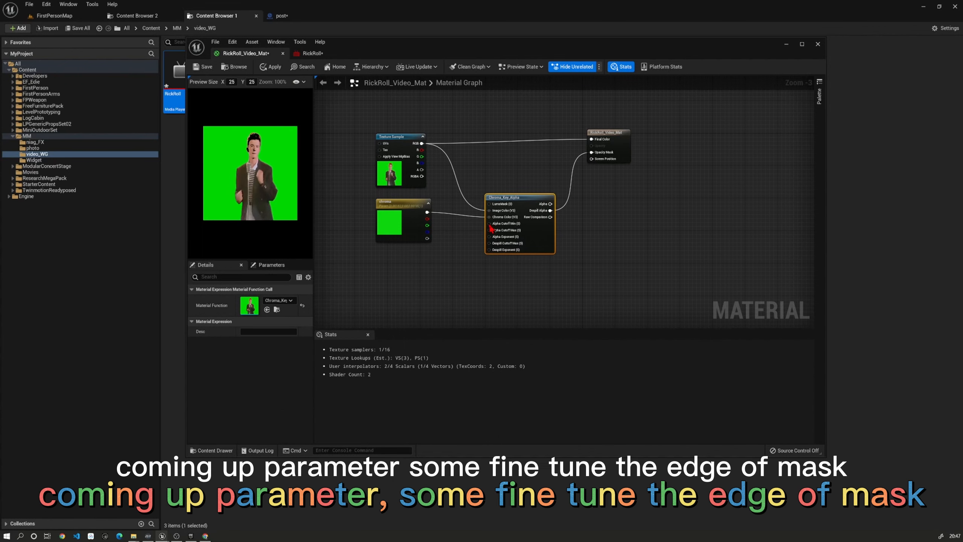
Step: Add a scalar parameter connected to Chroma_Key_Alpha's Alpha Cutoff Min input and place it beneath the chroma node
drag(489, 224, 443, 280)
click(444, 281)
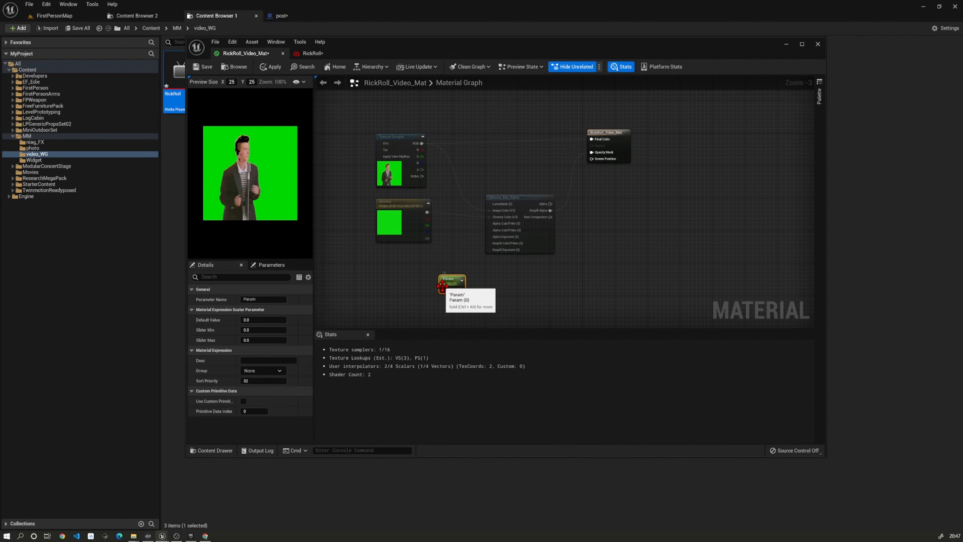
drag(462, 291, 490, 224)
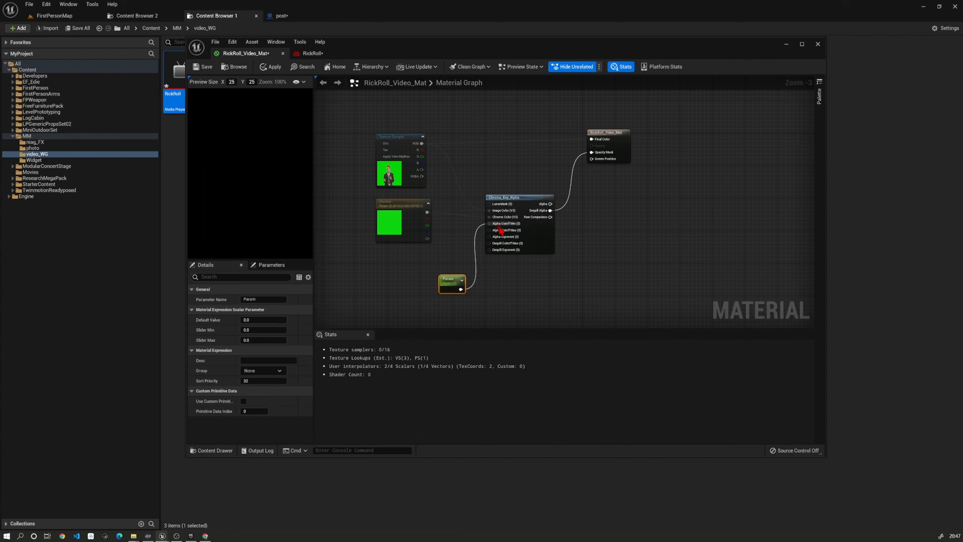
click(440, 289)
drag(439, 289, 392, 256)
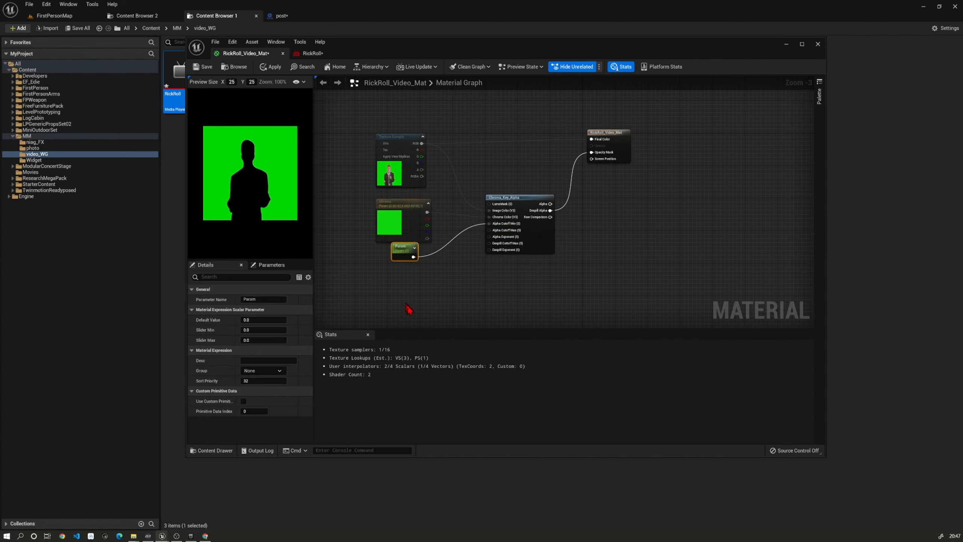
Step: Duplicate the scalar parameter twice, connecting the copies to Alpha Cutoff Max and Despill Cutoff Max and stacking them beneath the original
key(ctrl+d)
drag(418, 312, 490, 230)
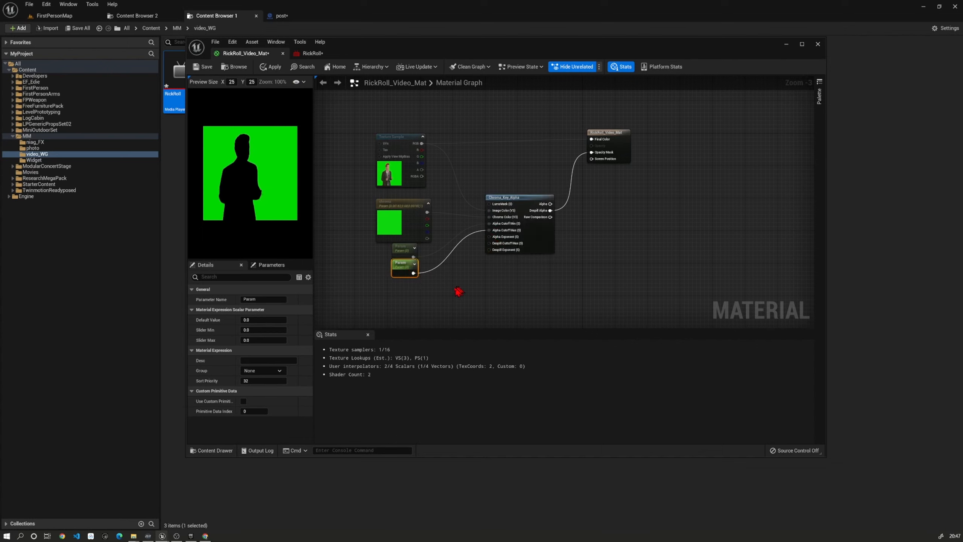
key(ctrl+d)
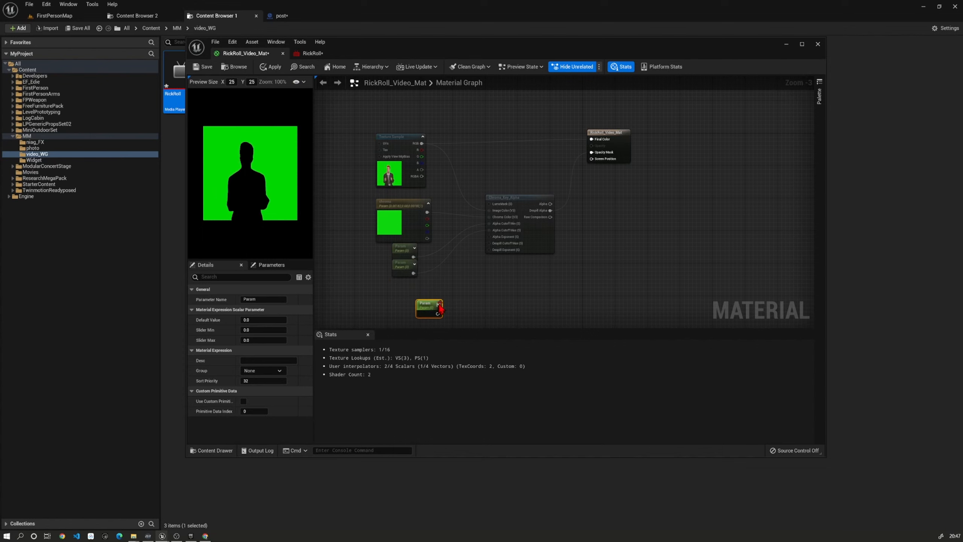
drag(426, 306, 499, 249)
right_drag(497, 288, 510, 263)
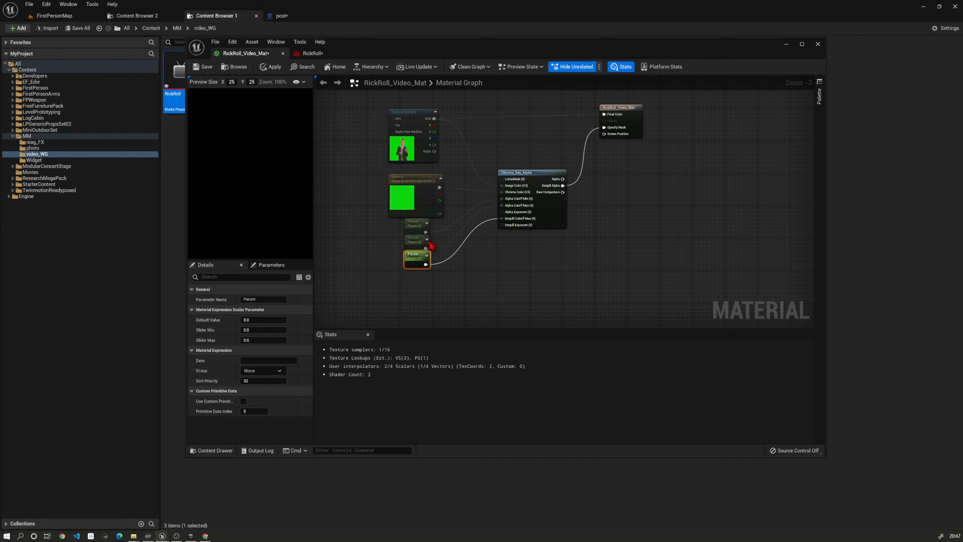
Step: Set the default value of the scalar parameters to 0.5 and check it on the two duplicates
click(410, 226)
click(273, 318)
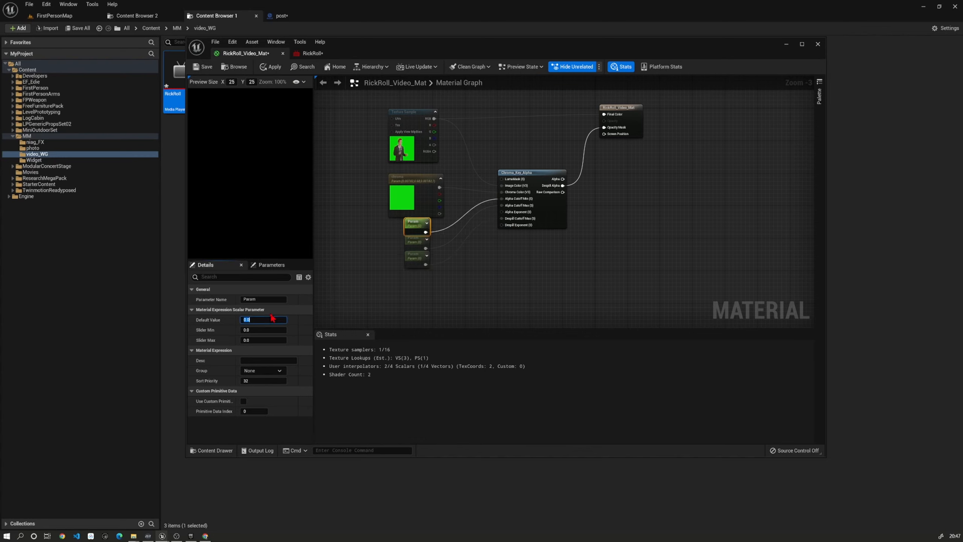
key(Return)
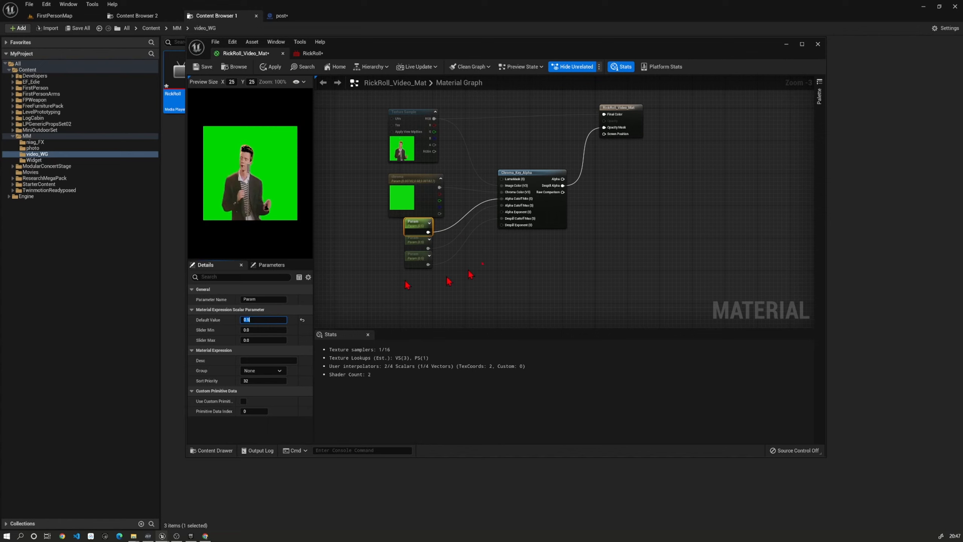
click(417, 242)
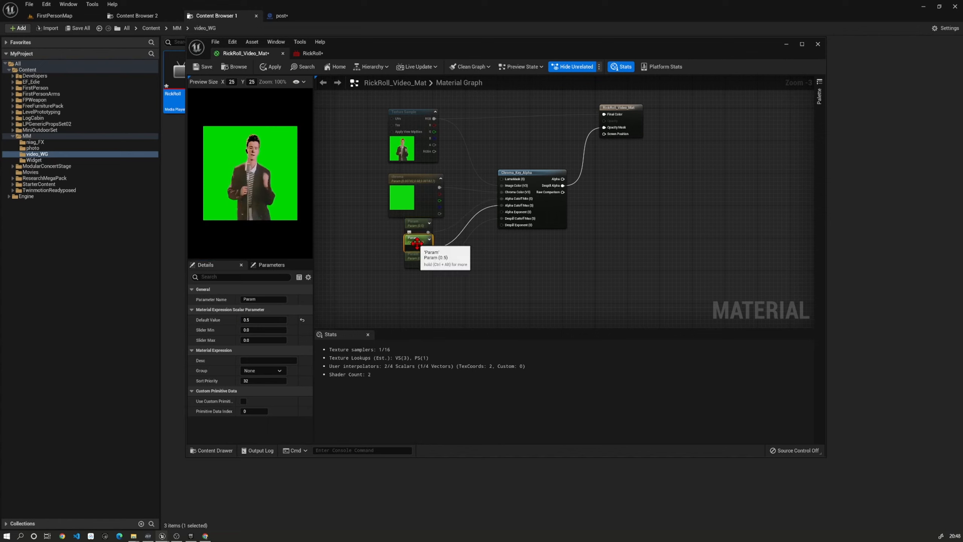
click(418, 258)
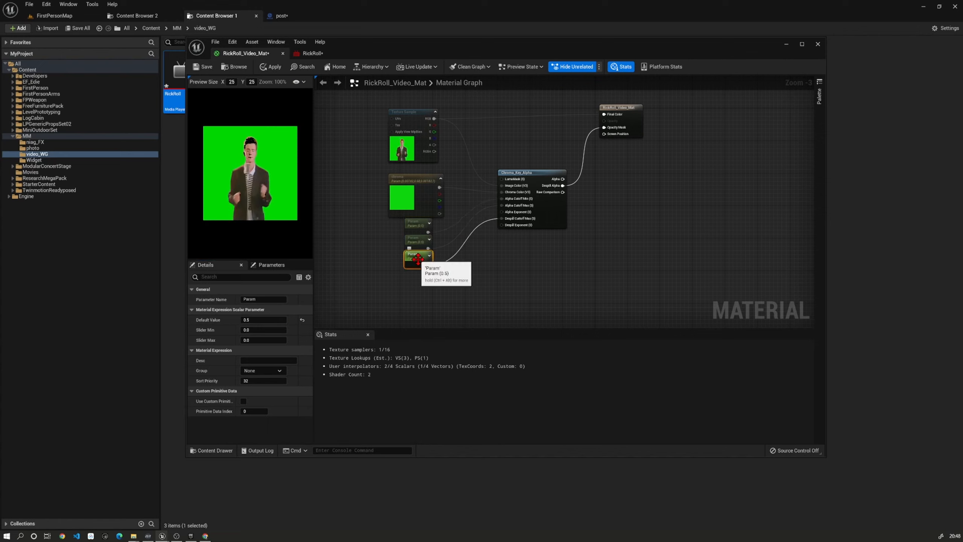
Step: Try Chroma_Key_Alpha's Alpha output as the Opacity Mask source and disconnect it again
click(638, 241)
right_drag(639, 241, 616, 288)
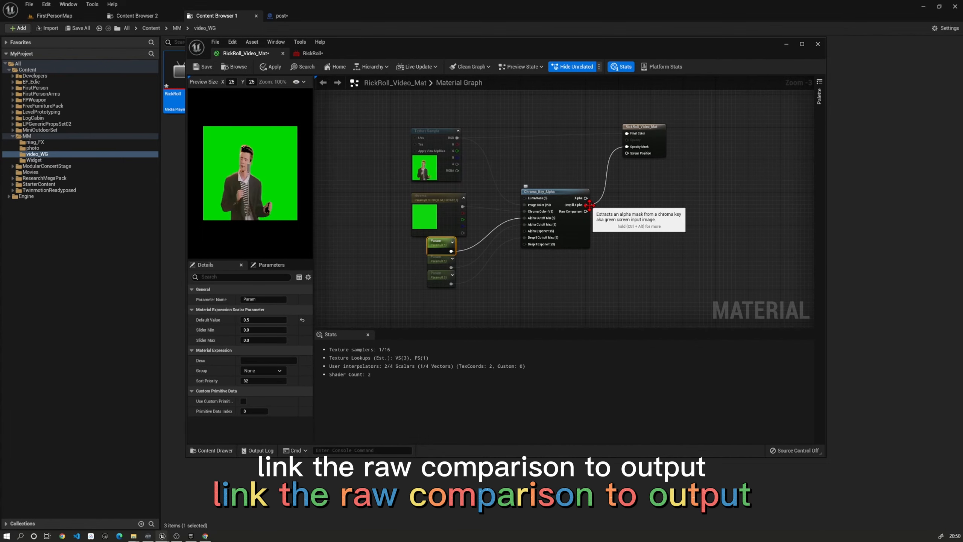
drag(586, 205, 628, 147)
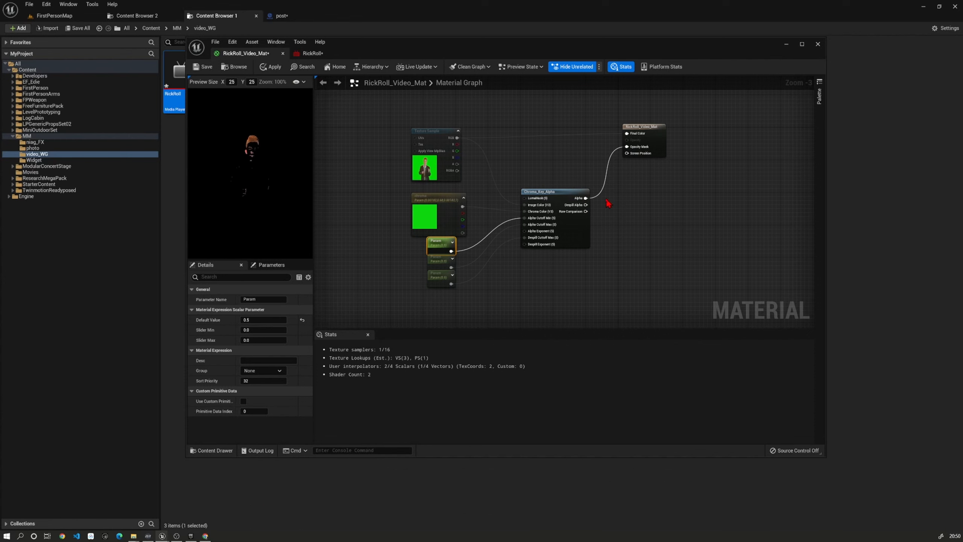
click(603, 193)
alt+click(604, 193)
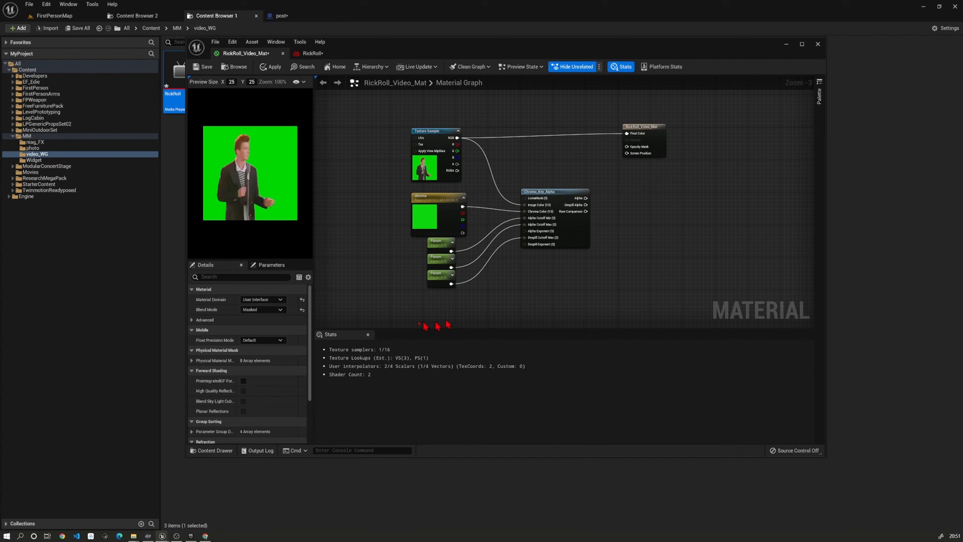
Step: Connect Chroma_Key_Alpha's Raw Comparison output to Opacity Mask and select the chroma parameter node
click(422, 149)
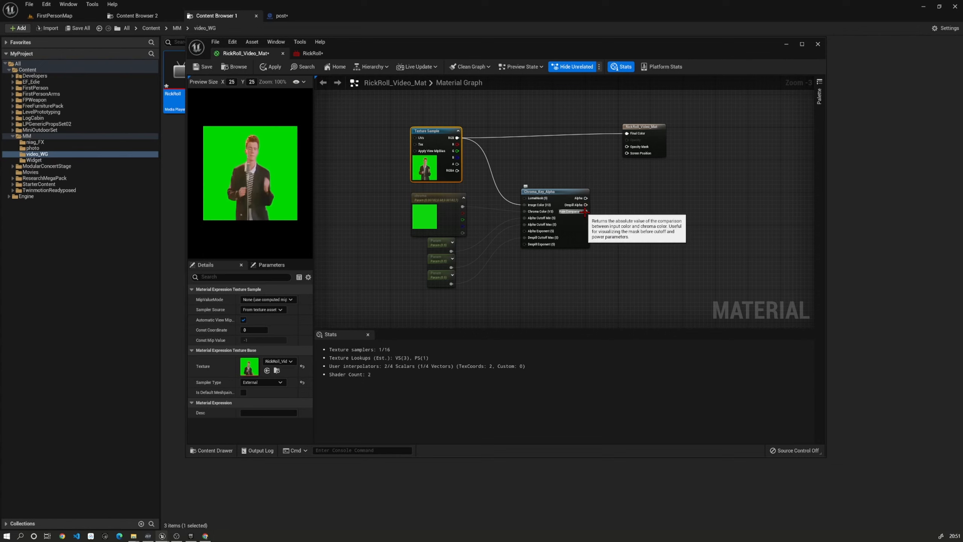
drag(586, 212, 636, 152)
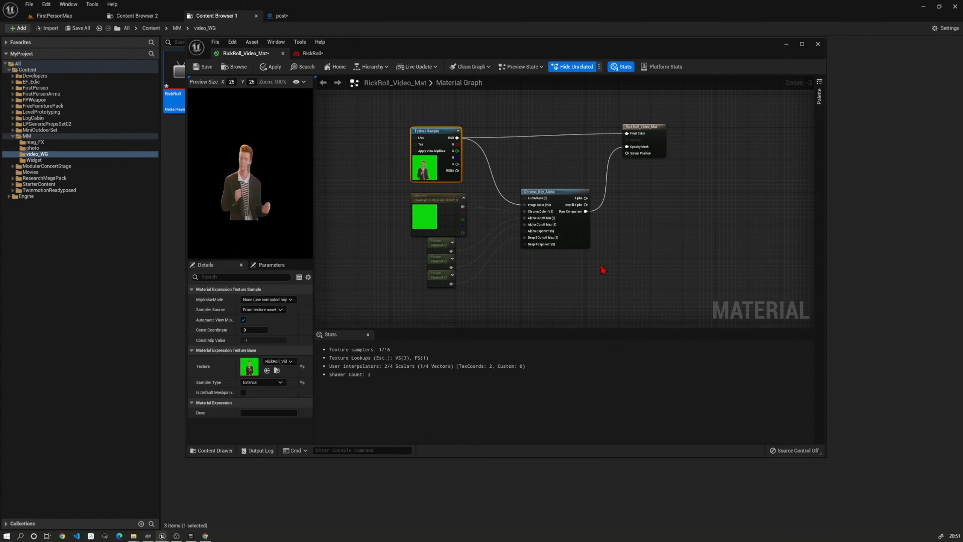
right_drag(603, 270, 595, 247)
click(435, 184)
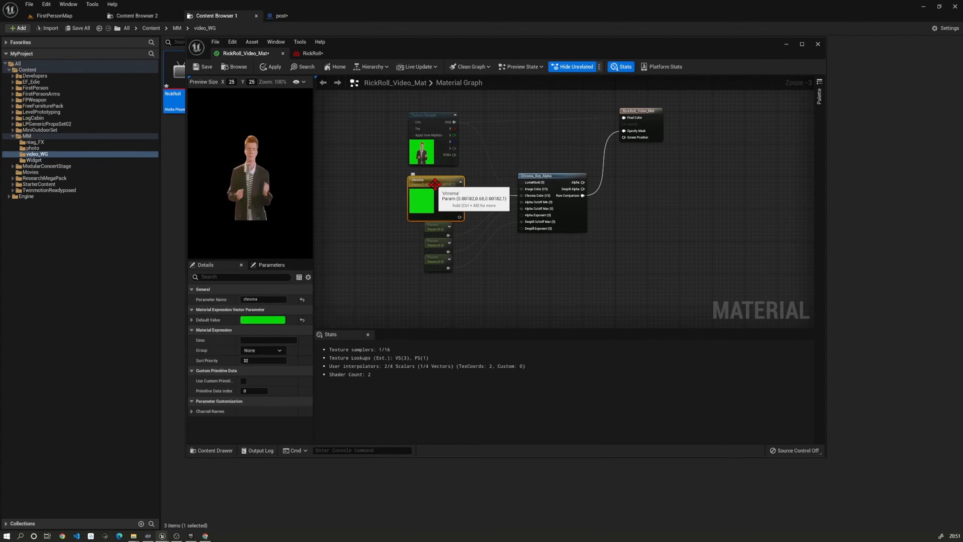
Step: Name the scalar parameter feeding Alpha Cutoff Min "min" and the one feeding Alpha Cutoff Max "max"
click(573, 178)
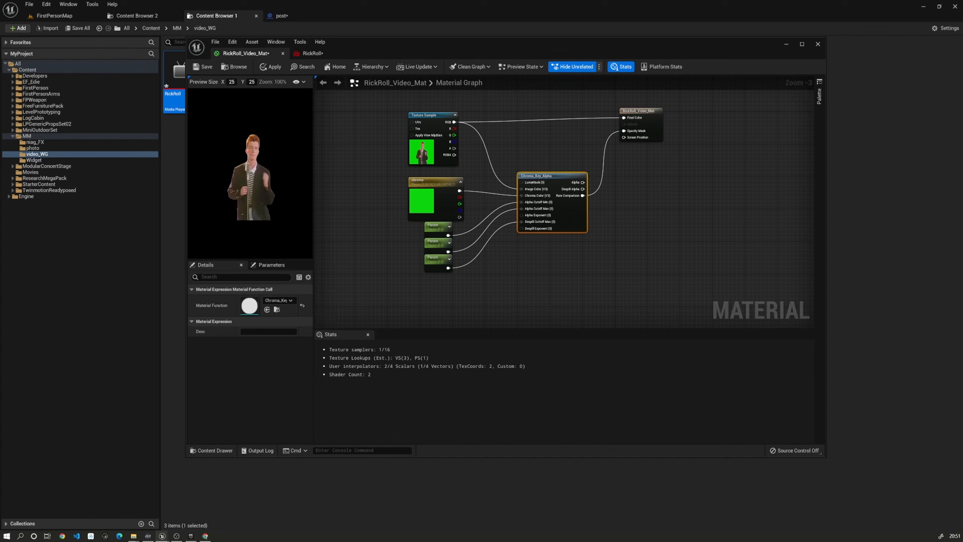
click(438, 183)
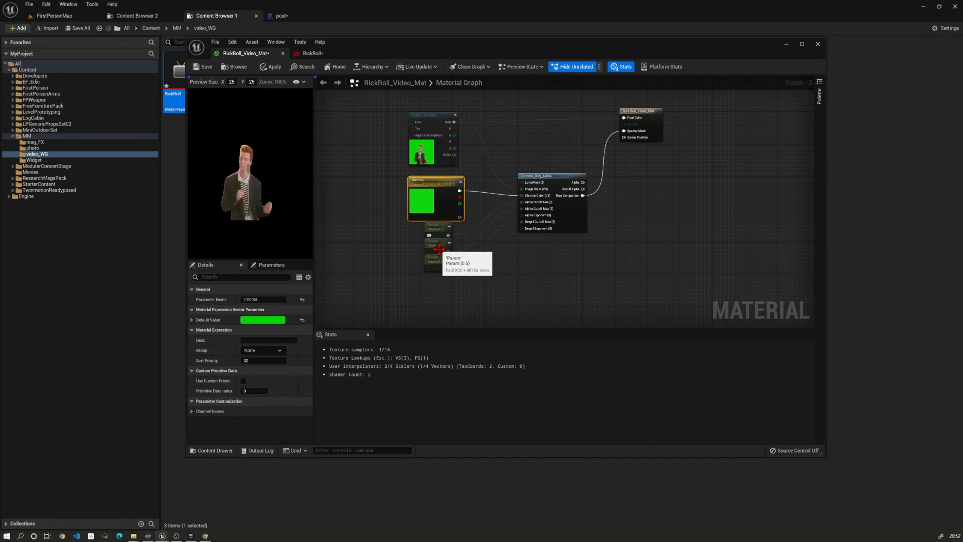
click(447, 237)
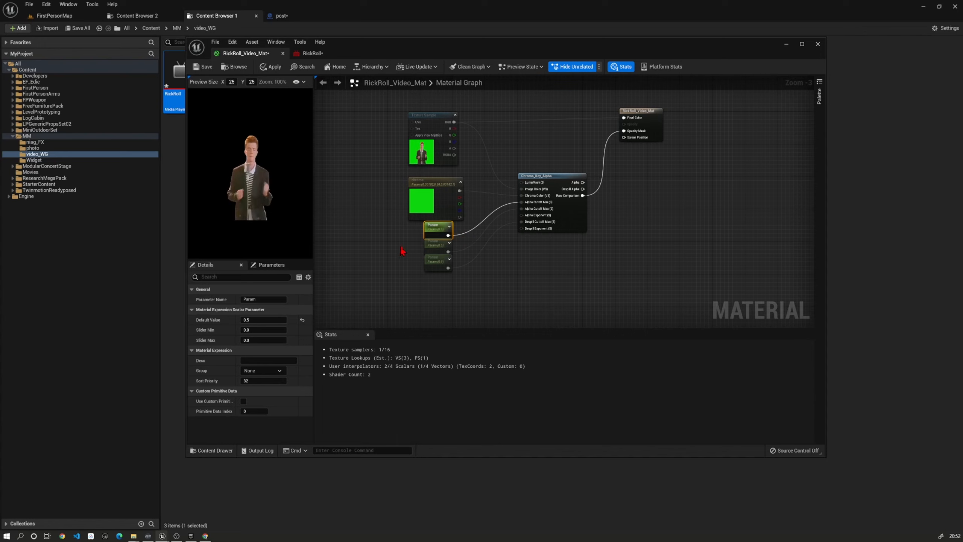
click(239, 300)
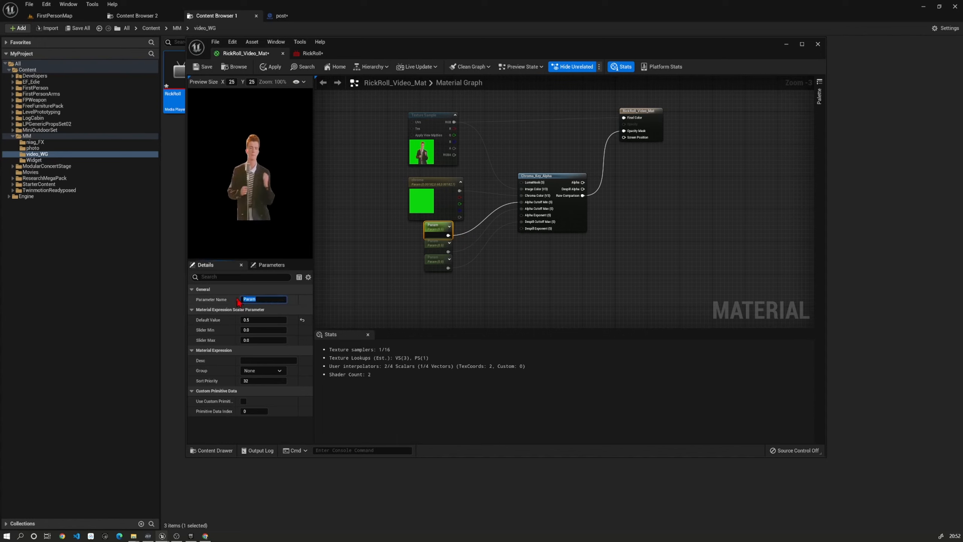
text(min)
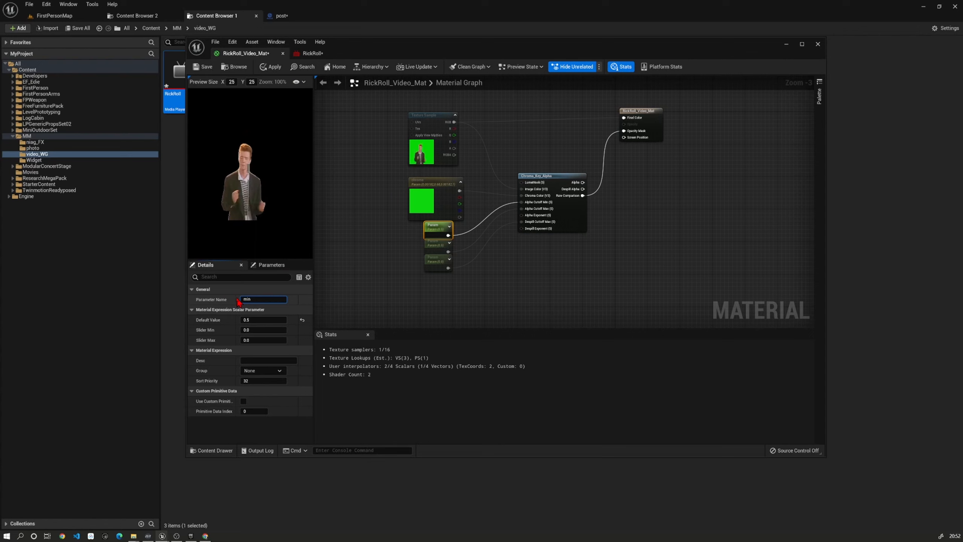
click(430, 244)
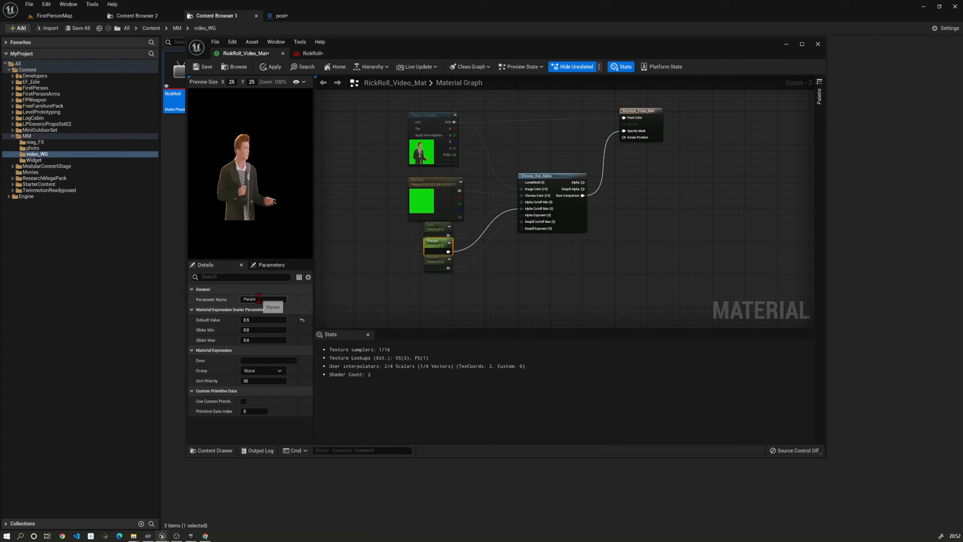
click(241, 300)
text(max)
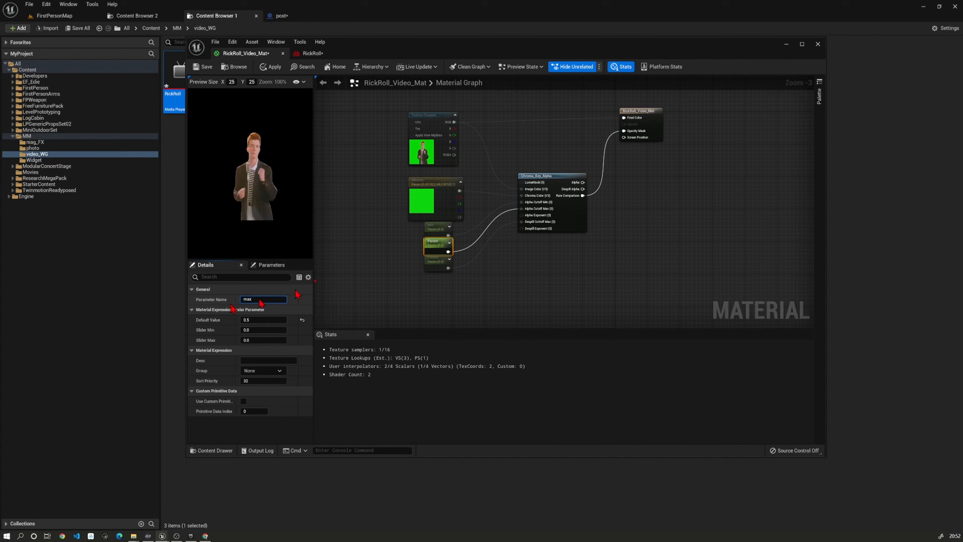
Step: Name the scalar parameter feeding Despill Cutoff Max "dedspill" and set its default value to 0
click(398, 269)
click(438, 268)
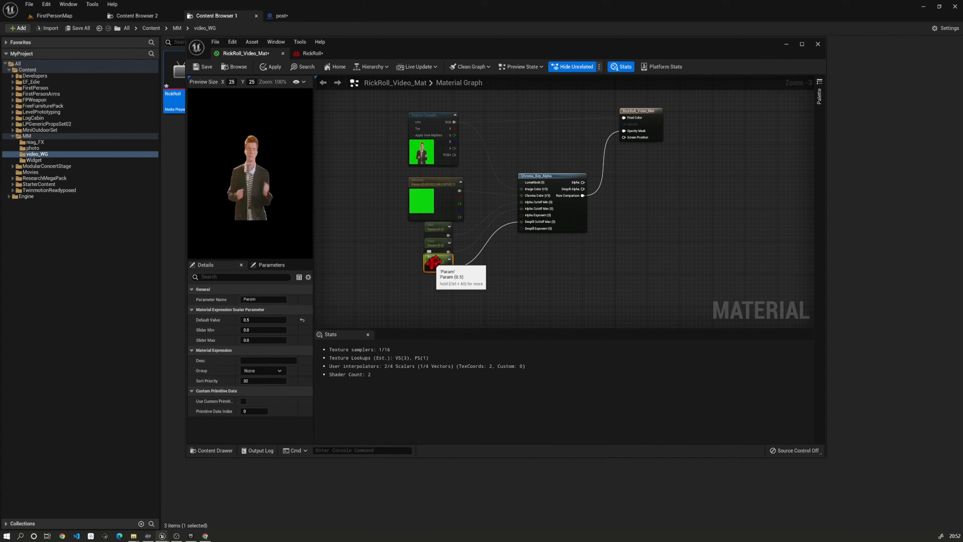
click(250, 299)
text(des)
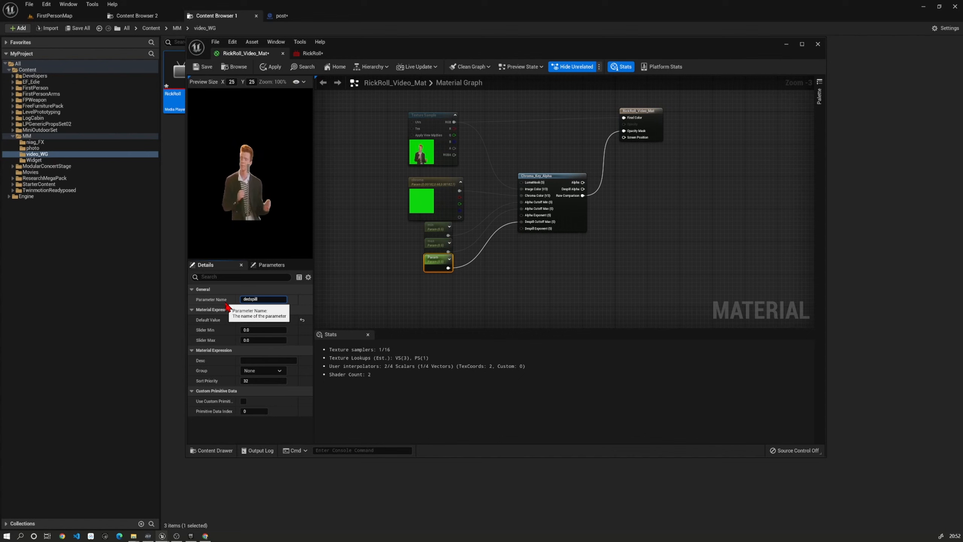
key(Return)
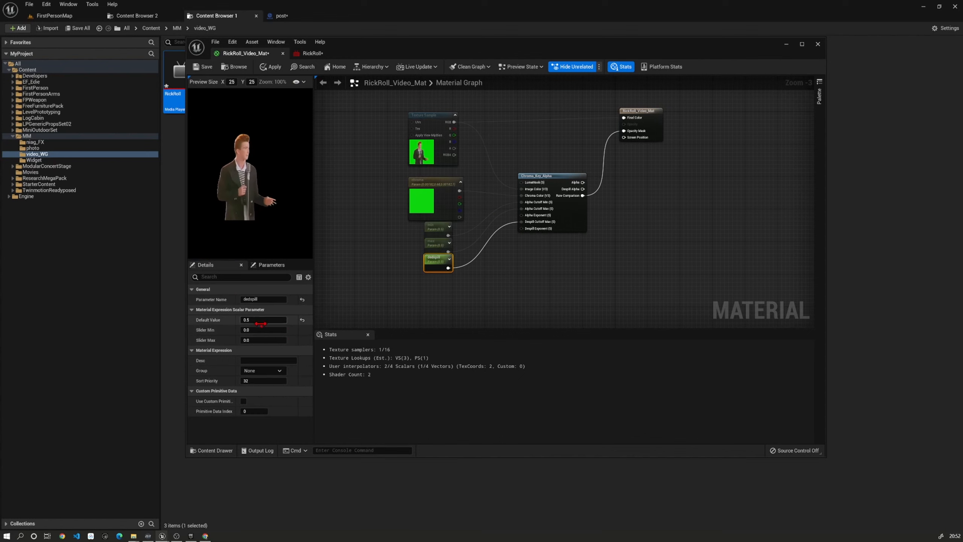
click(259, 321)
text(0)
key(Return)
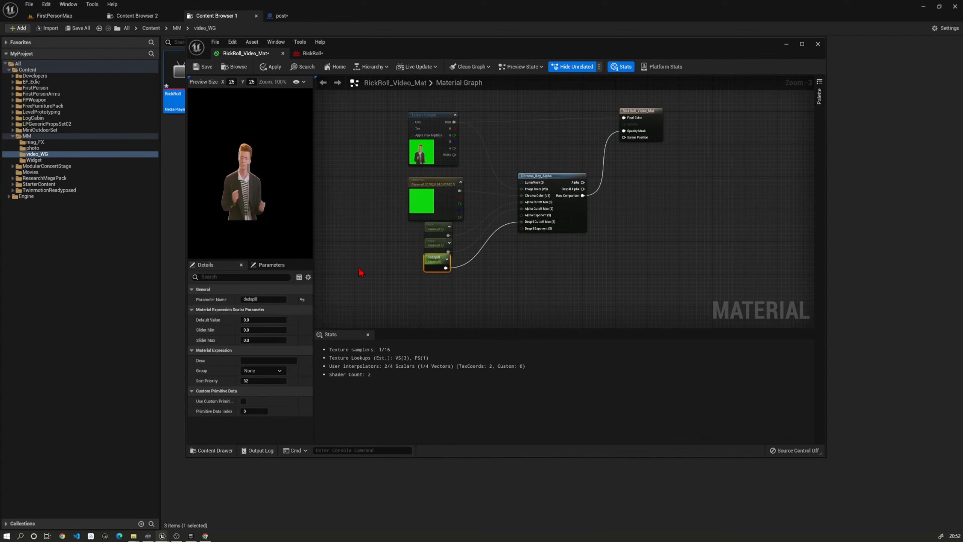
Step: Connect Chroma_Key_Alpha's Despill Alpha output to the material's Opacity Mask in place of Raw Comparison
click(361, 272)
drag(582, 189, 625, 131)
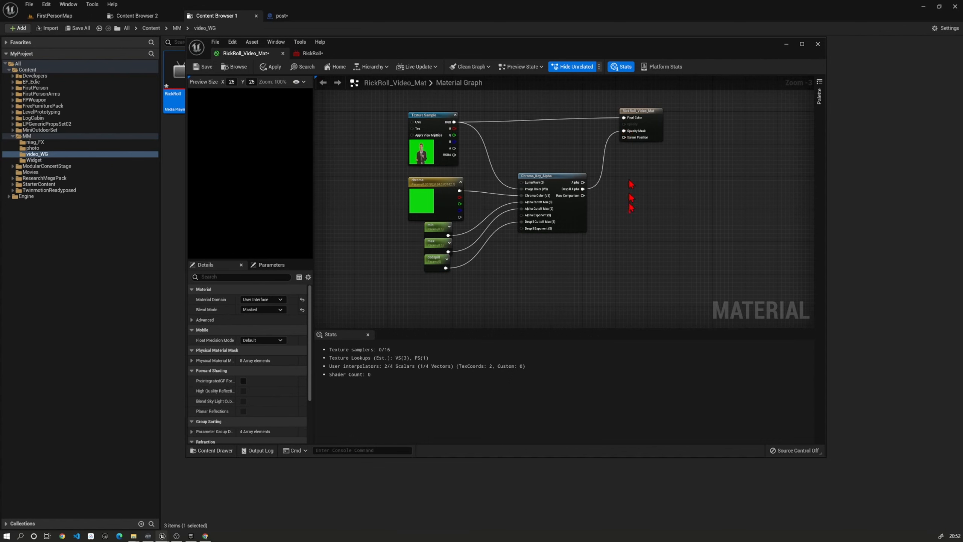
click(428, 264)
click(383, 287)
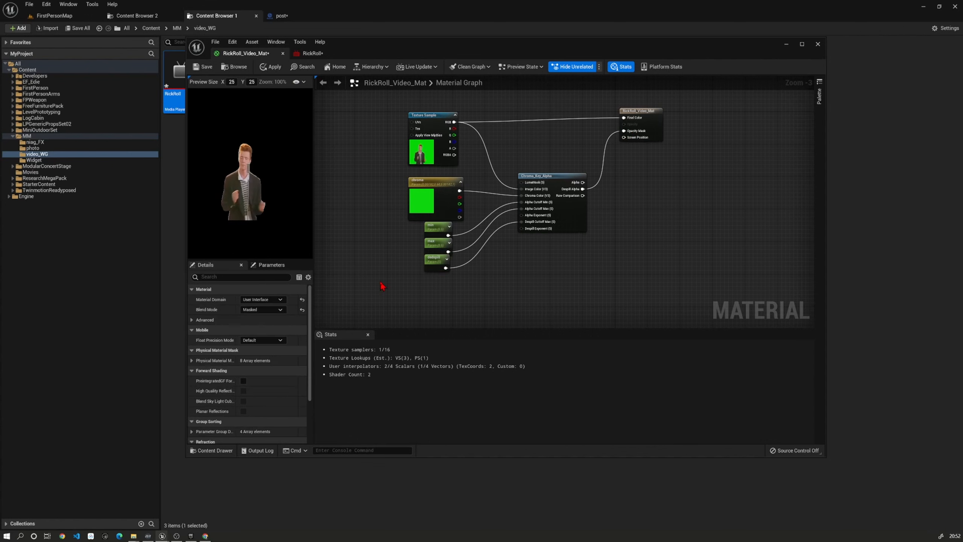
Step: Tidy the graph by moving the chroma node up and the three scalar parameters beneath it, and save the material
click(427, 185)
drag(466, 223, 435, 289)
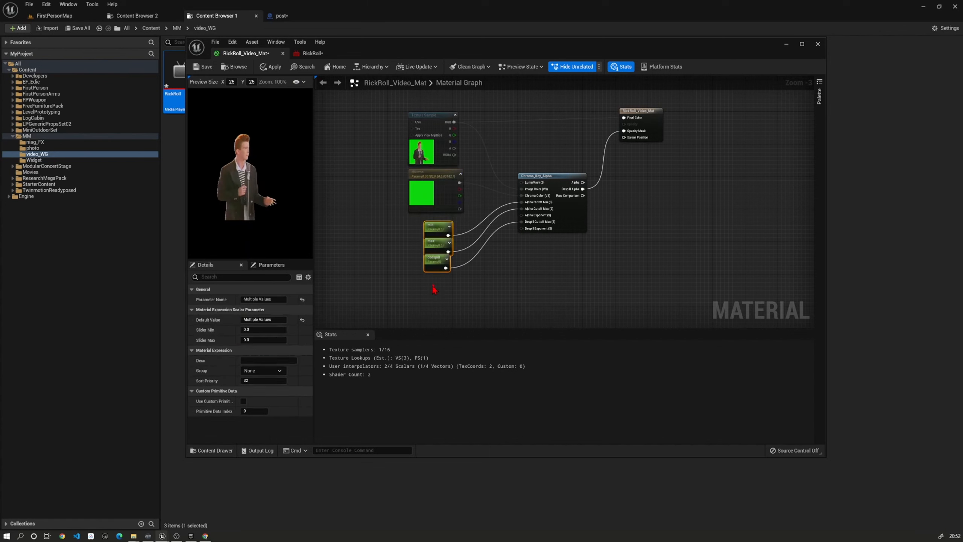
drag(432, 226, 420, 222)
click(474, 256)
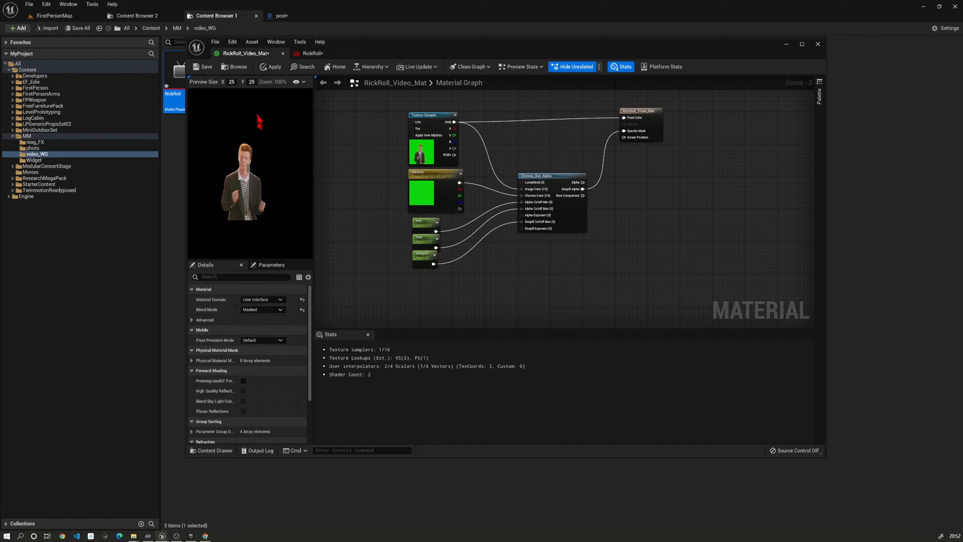
click(203, 66)
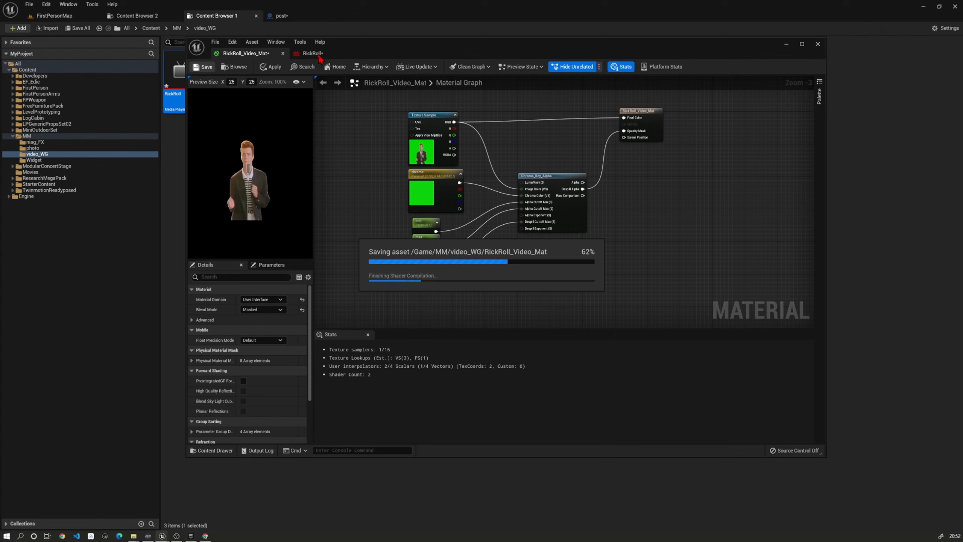
Step: Close the playing media in the RickRoll media player, save the asset and close the editor window
click(313, 53)
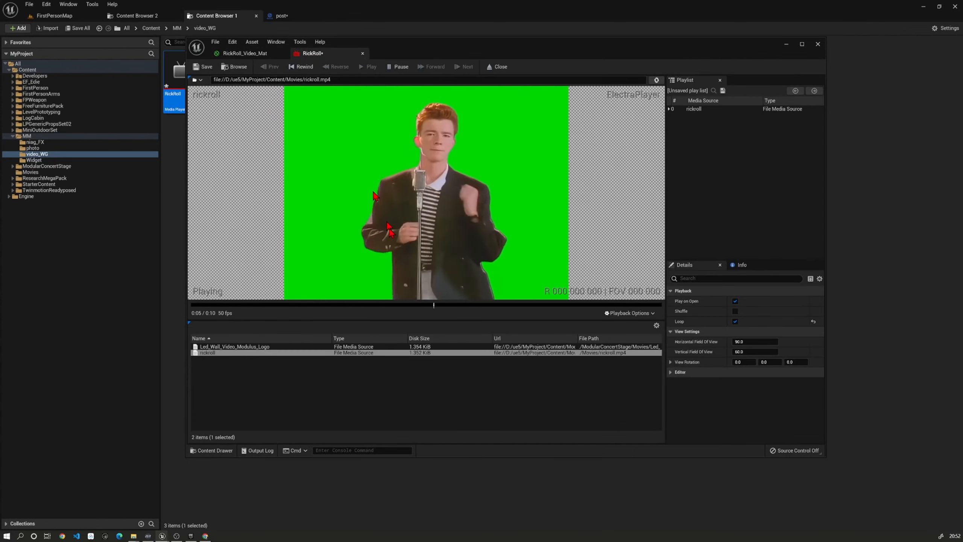
click(497, 67)
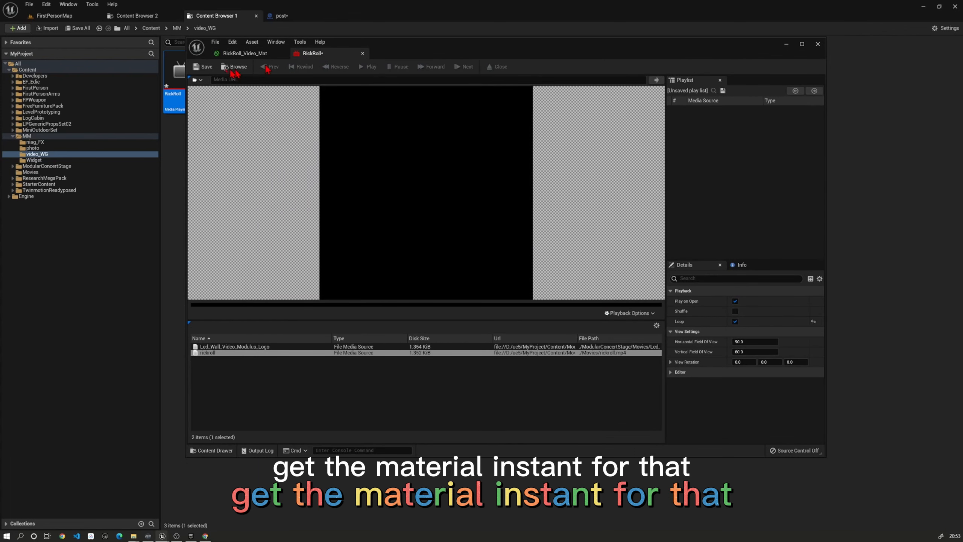
click(203, 66)
drag(552, 57, 518, 161)
click(784, 148)
Step: Create a material instance from RickRoll_Video_Mat in the video_WG folder, keeping its default name
right_click(271, 78)
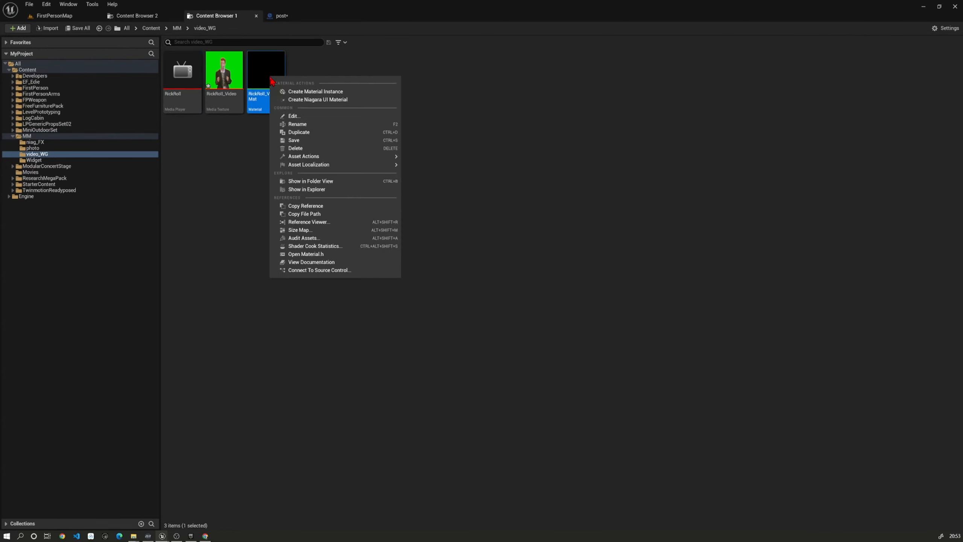
click(316, 92)
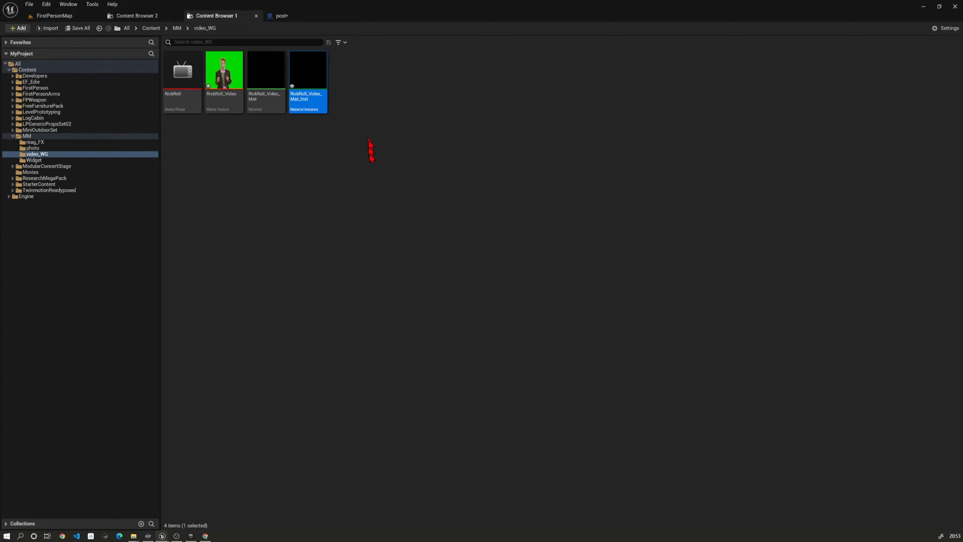
click(283, 15)
click(217, 15)
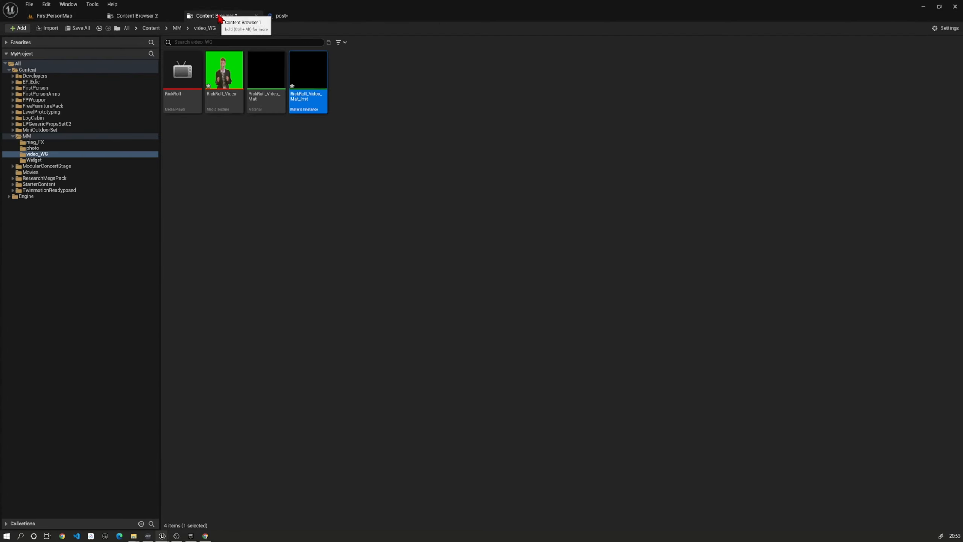
Step: Create a User Widget blueprint in the video_WG folder and name it vidddeo_WG
right_click(375, 156)
mouse_move(424, 415)
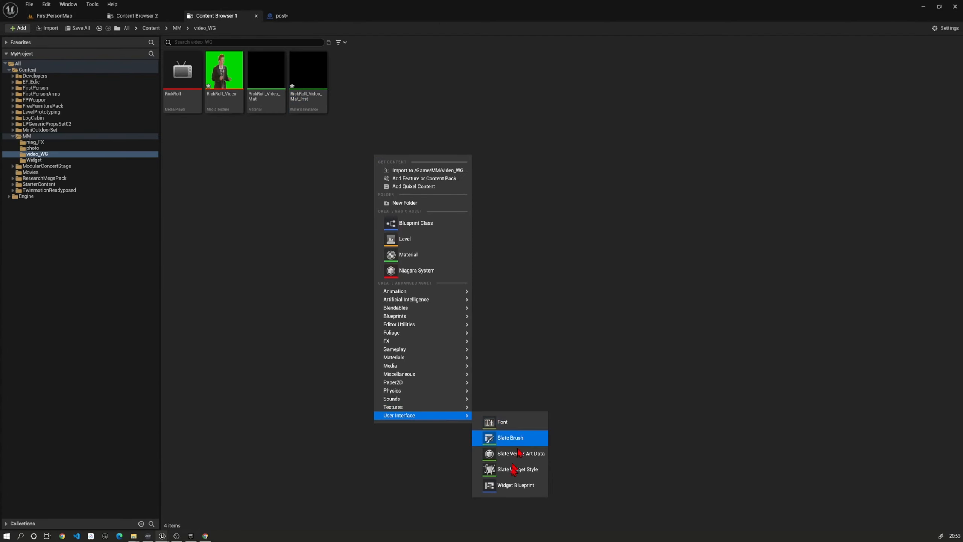
click(515, 486)
click(414, 211)
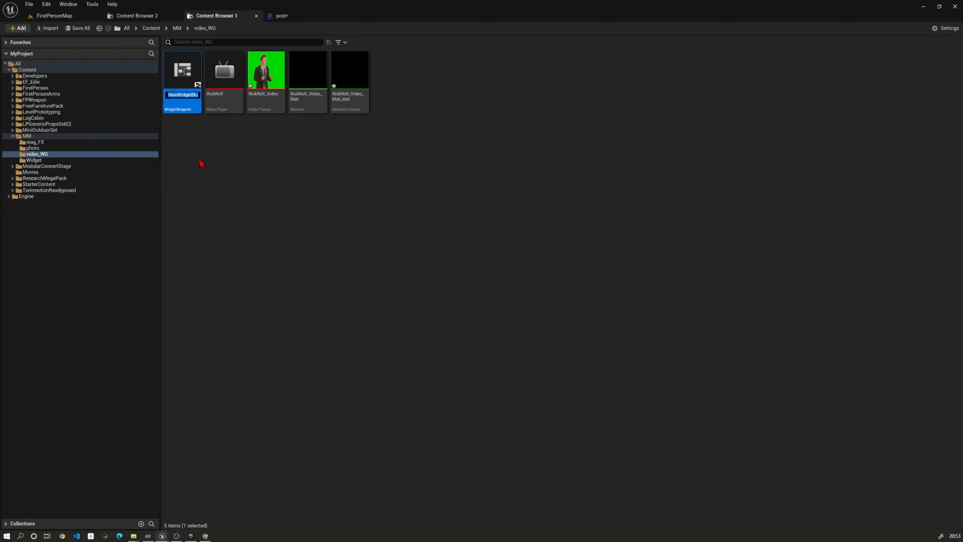
key(Return)
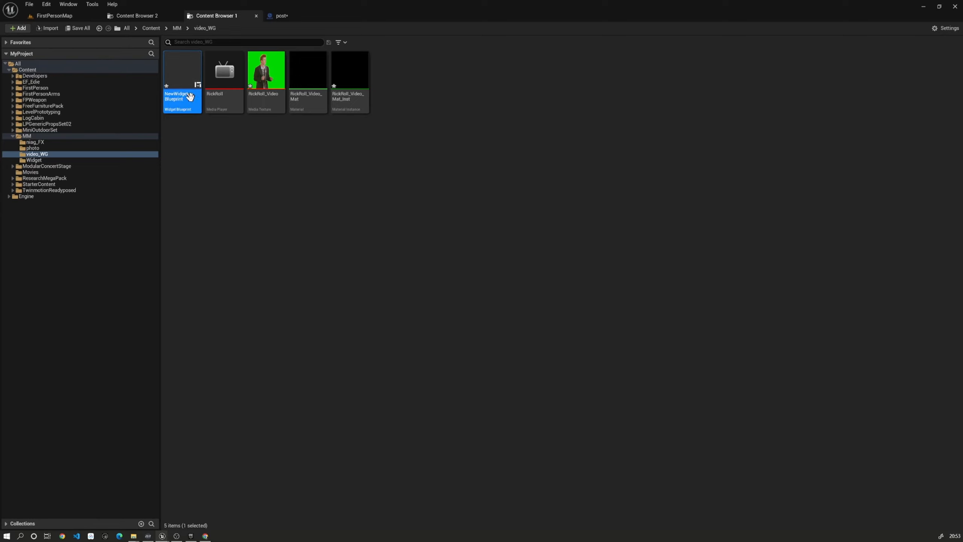
click(190, 96)
text(vidddeo_WG)
key(Return)
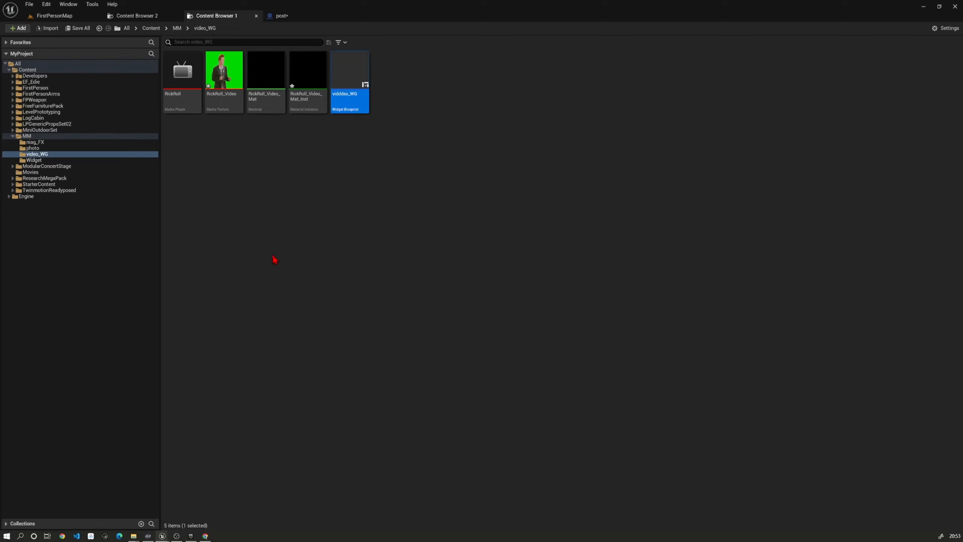
Step: Open the vidddeo_WG widget blueprint and add a Canvas Panel as its root element
double_click(341, 90)
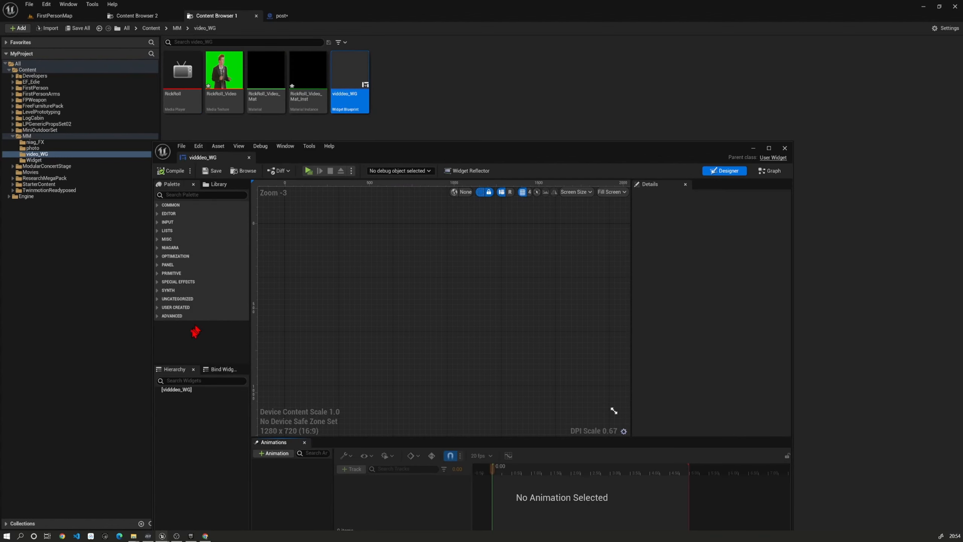
click(189, 194)
click(157, 207)
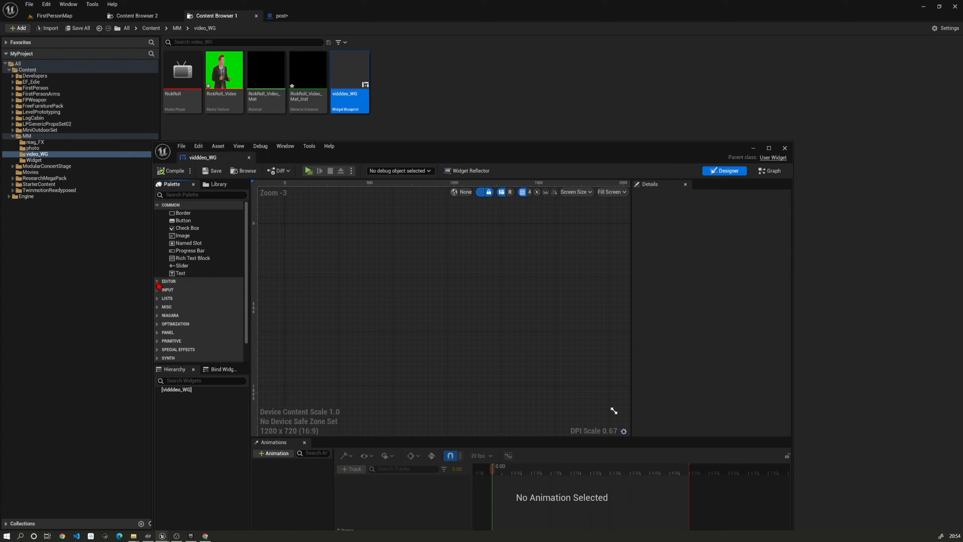
click(157, 281)
click(157, 306)
scroll(171, 311, down, 3)
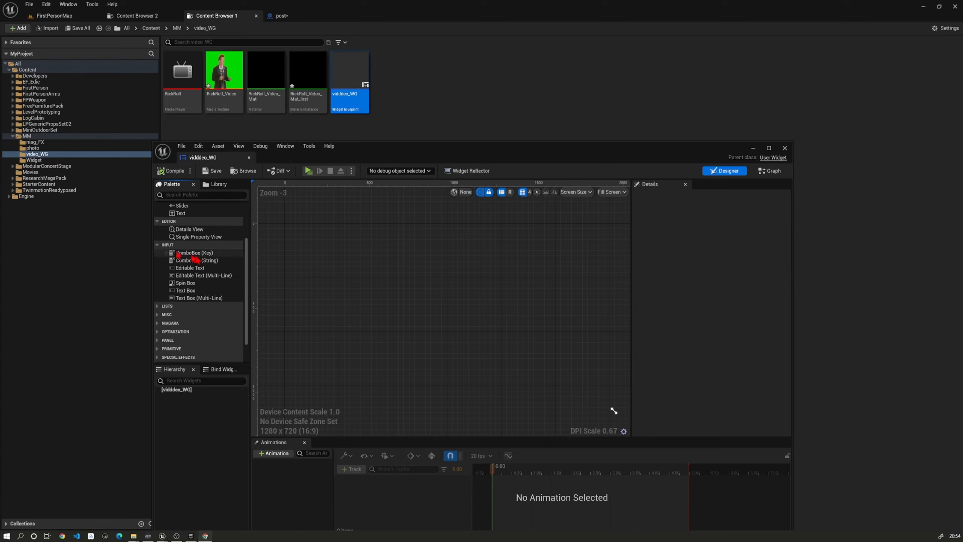
scroll(191, 267, down, 2)
click(159, 282)
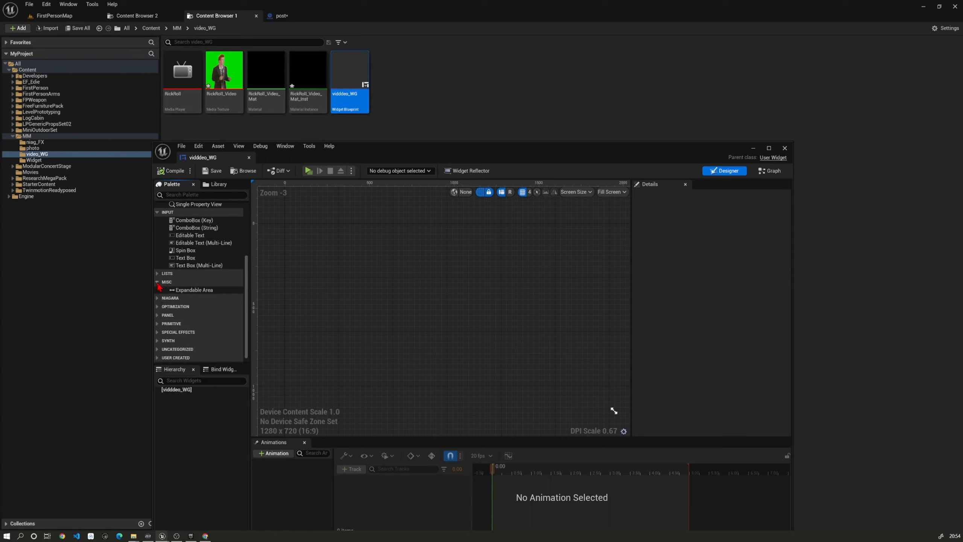
click(187, 194)
text(ca)
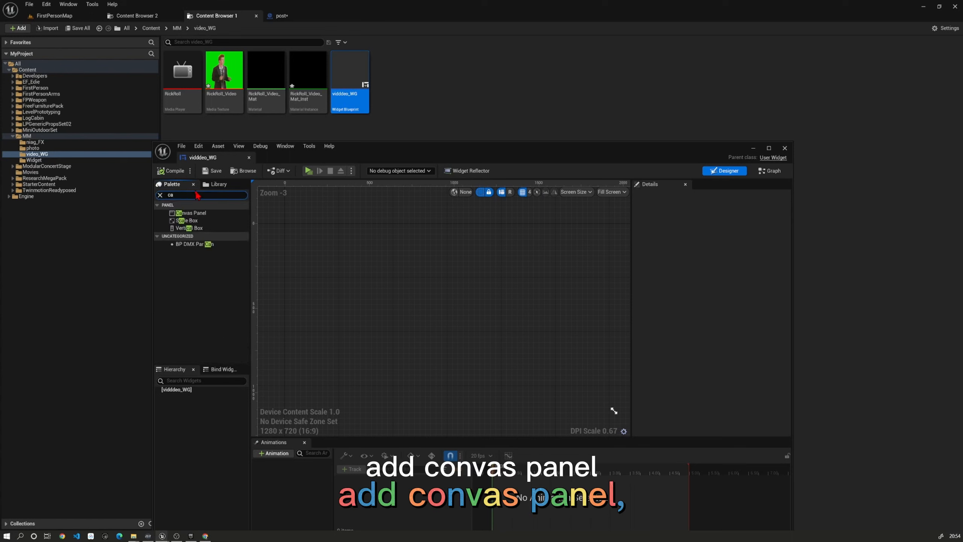
drag(190, 213, 201, 398)
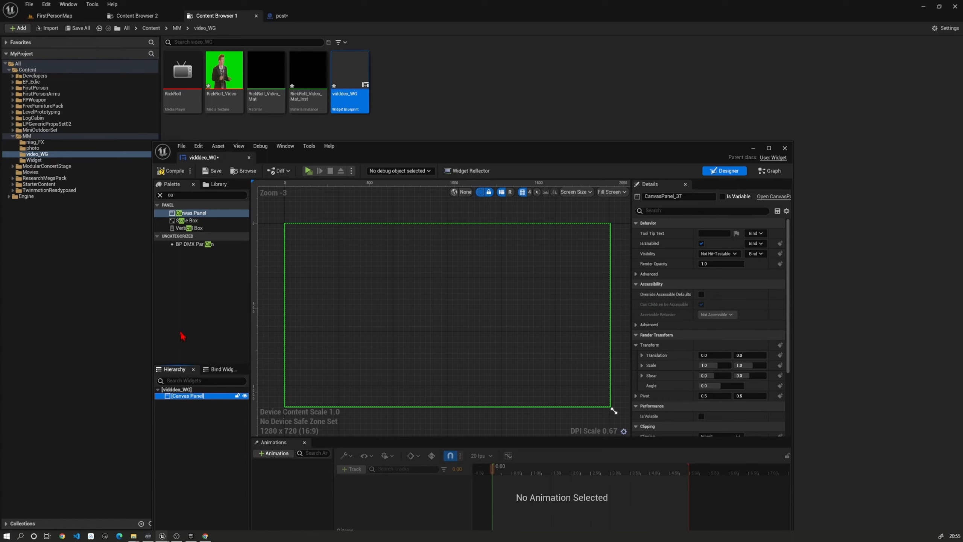
Step: Add a Size Box inside the Canvas Panel and set its anchor to the centre of the canvas
double_click(183, 194)
text(siz)
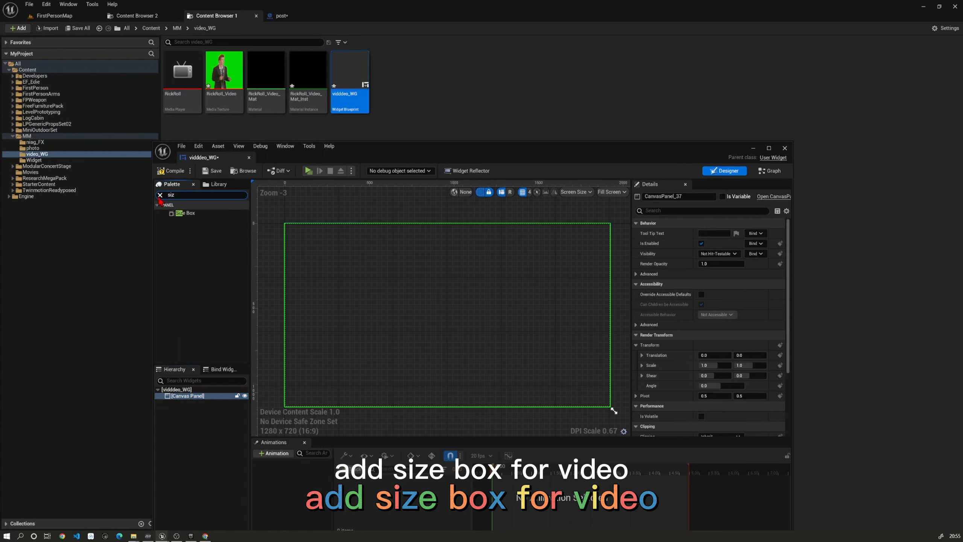
drag(185, 212, 187, 419)
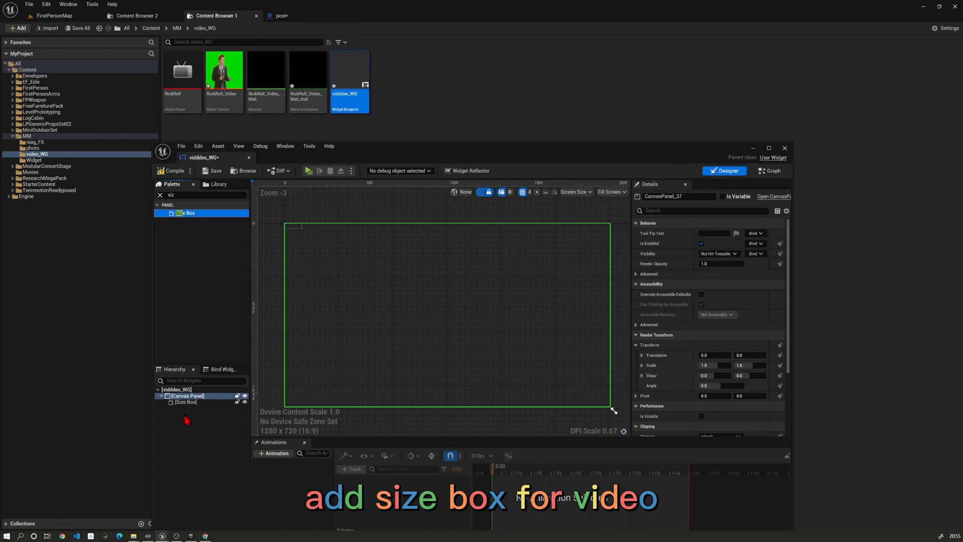
click(186, 402)
click(733, 234)
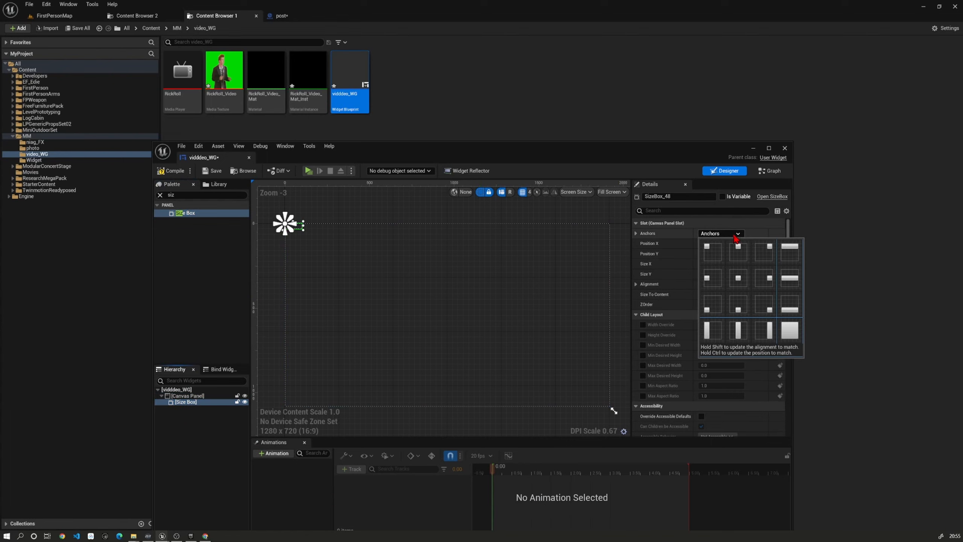
click(738, 275)
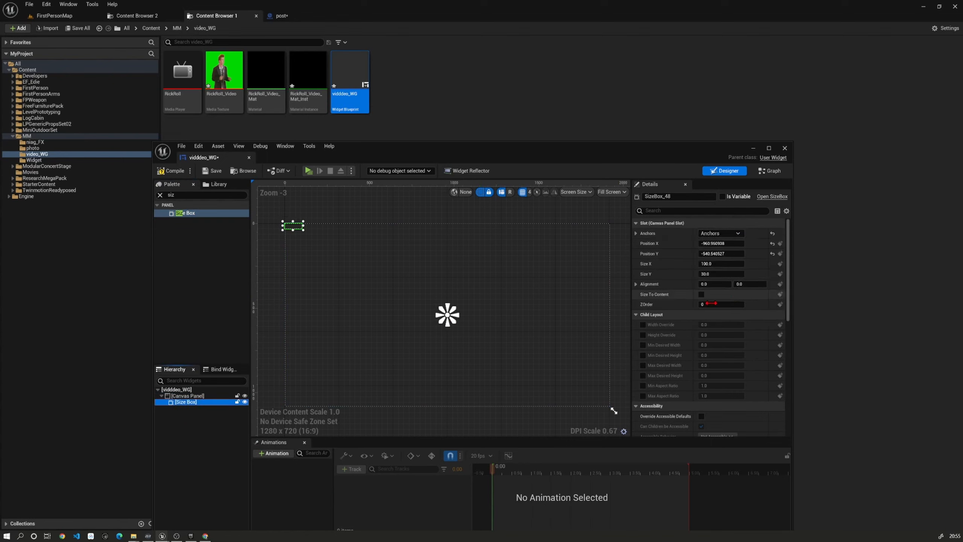
Step: Set the Size Box's Position X, Position Y, Size X and Size Y to 0
click(724, 254)
text(0)
key(Tab)
text(0)
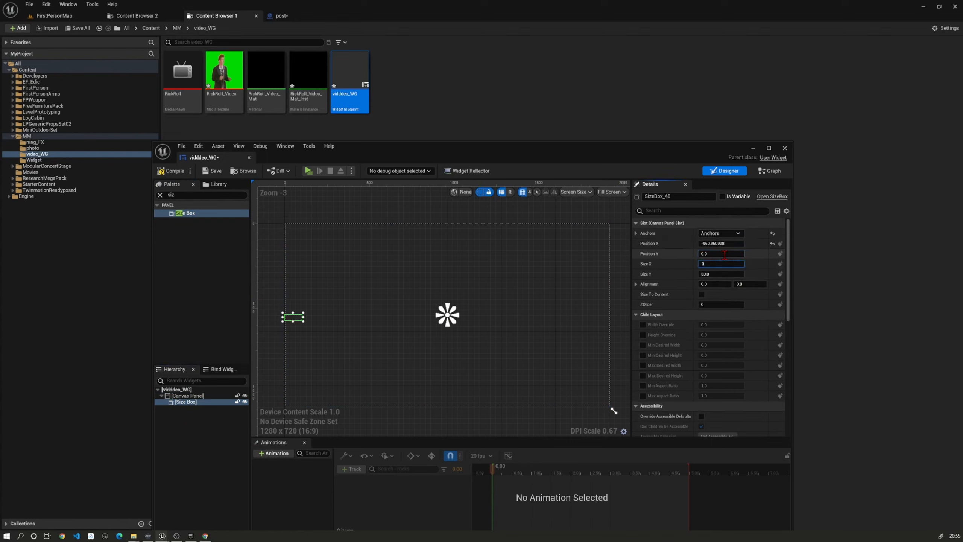
key(Tab)
text(0)
key(Tab)
key(shift+Tab)
key(shift+Tab)
key(shift+Tab)
key(shift+Tab)
text(0)
Step: Set the Size Box's alignment to 0.5 on both axes
key(Tab)
key(Tab)
key(Tab)
key(Tab)
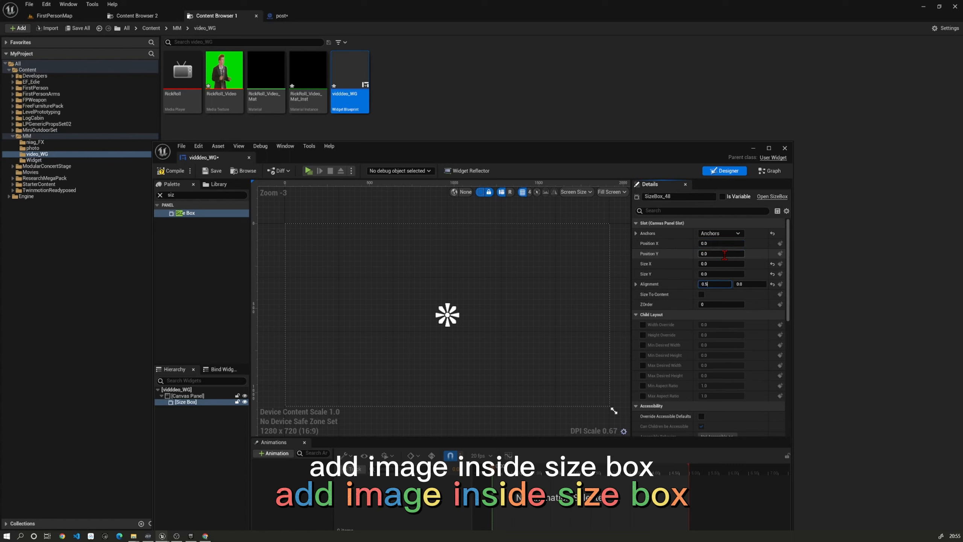
click(744, 283)
text(.5)
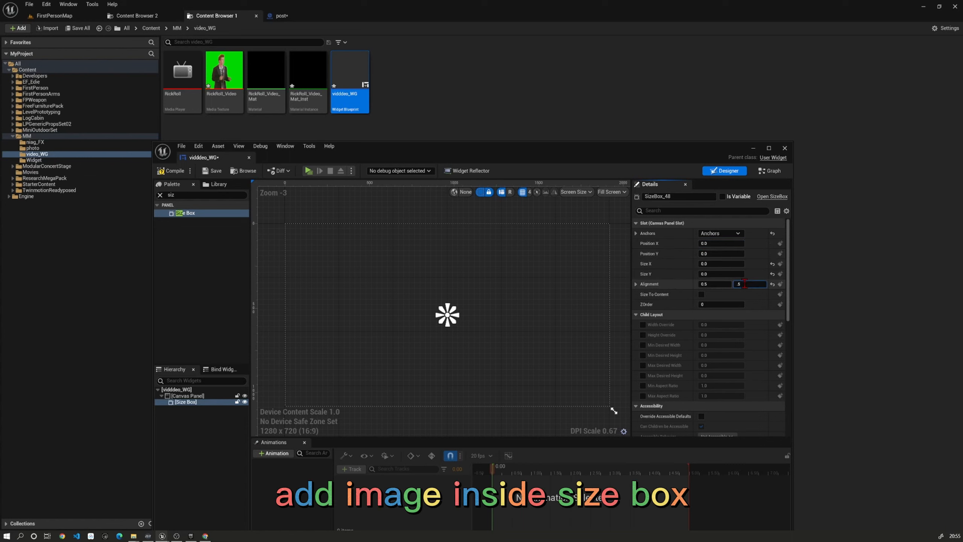
Step: Set the Size Box's Size X to 1920 and Size Y to 1080
click(718, 264)
text(192)
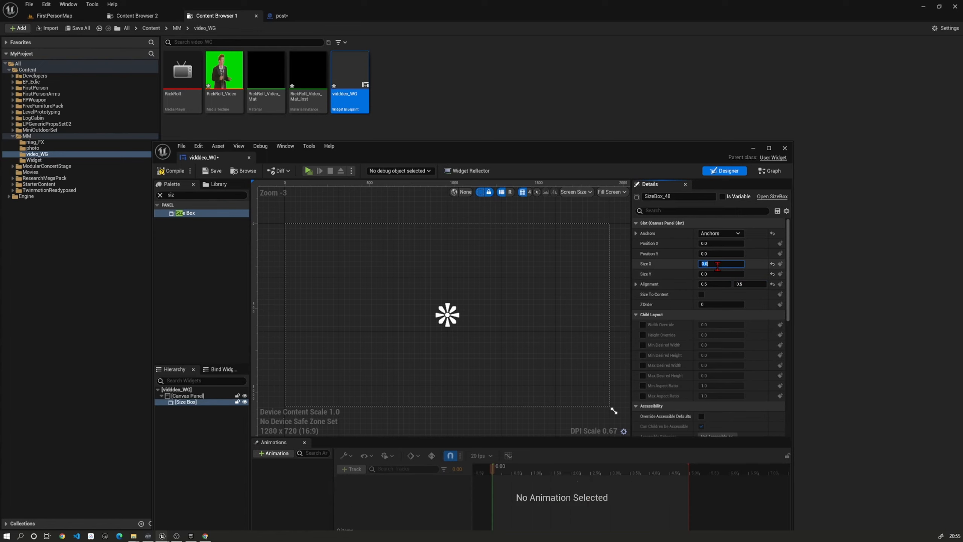
text(0)
key(Tab)
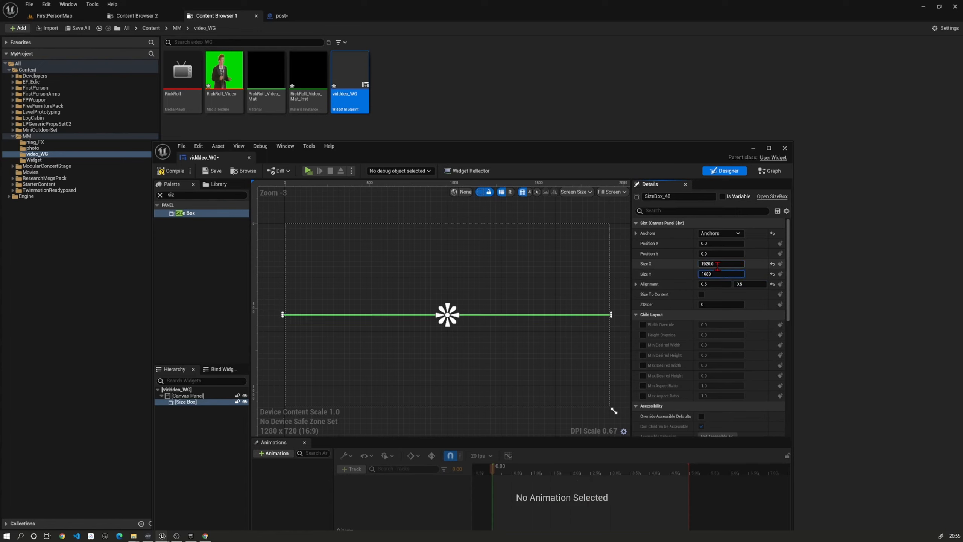
text(1080)
key(Return)
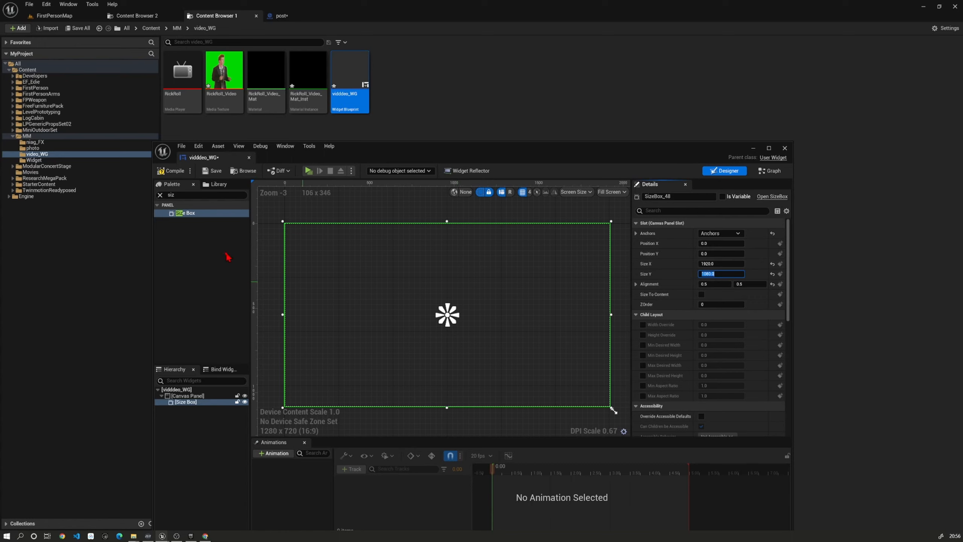
Step: Find the Image widget in the widget library and add it inside the Size Box
click(203, 249)
click(185, 213)
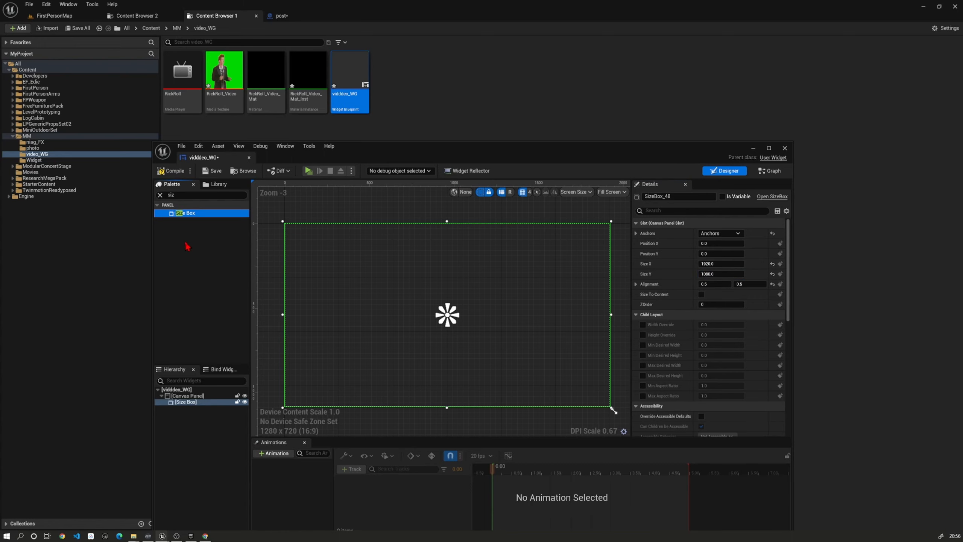
click(171, 194)
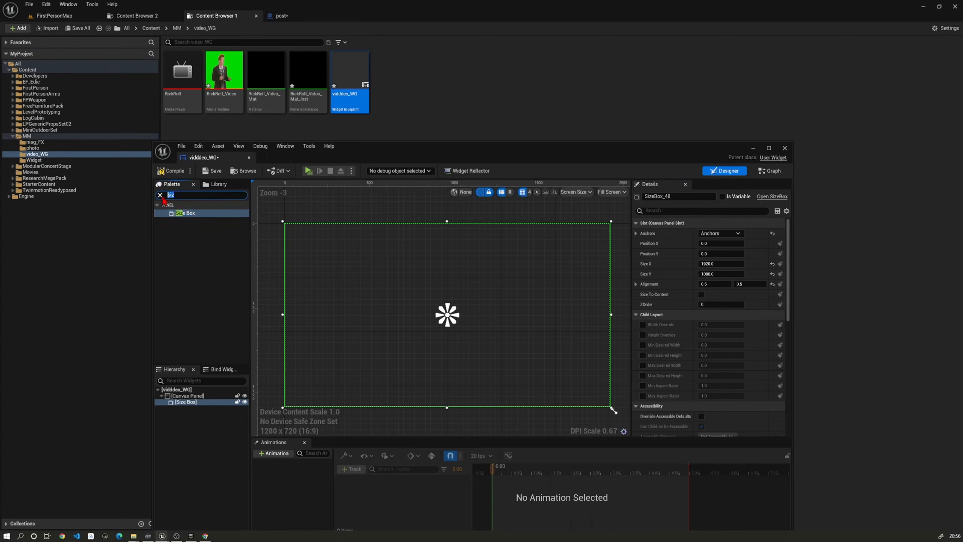
text(im)
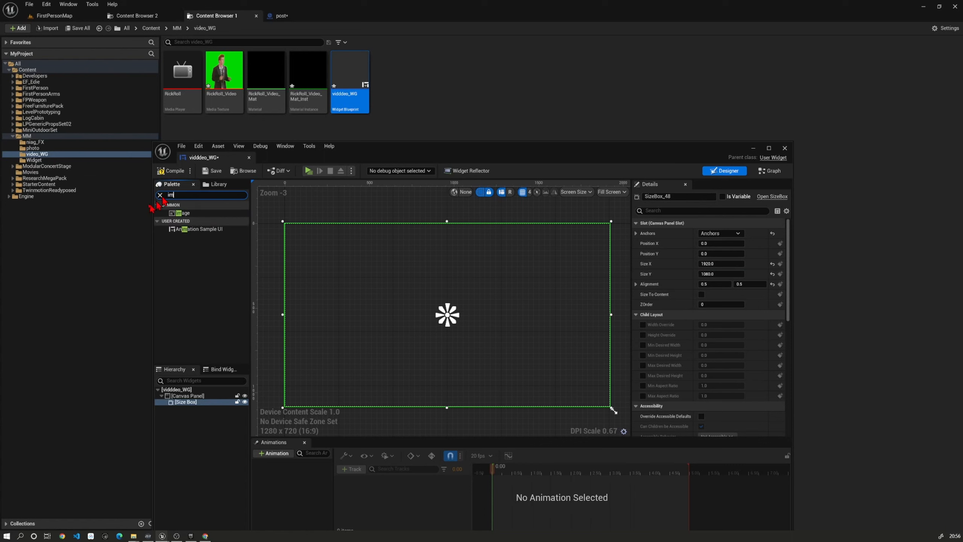
drag(179, 219, 440, 321)
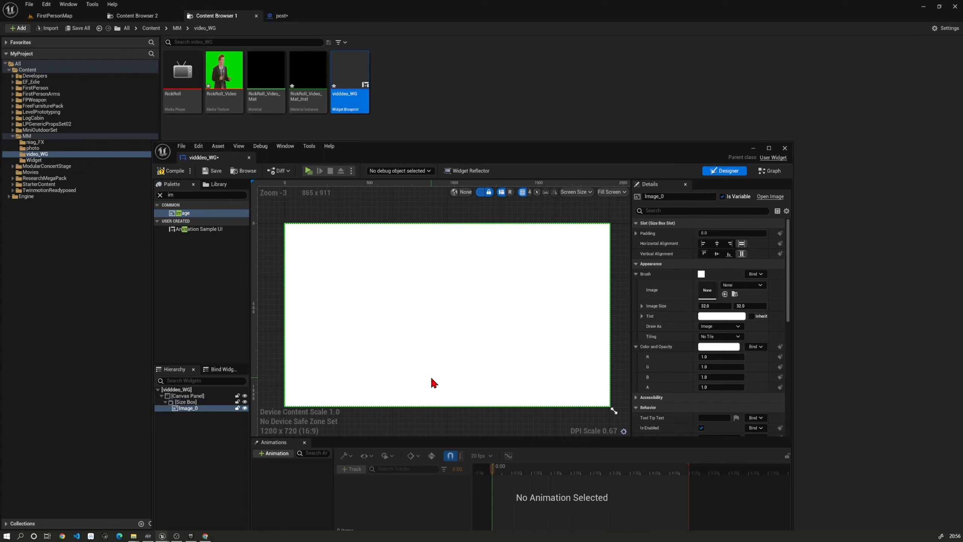
Step: Centre the Image horizontally and vertically within the Size Box
scroll(482, 369, down, 1)
click(717, 243)
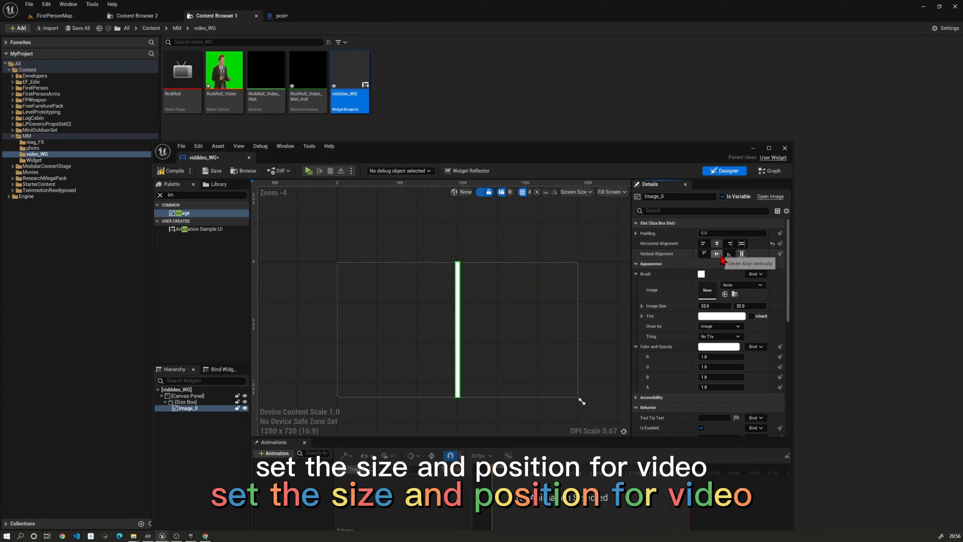
click(717, 254)
right_drag(562, 279, 539, 255)
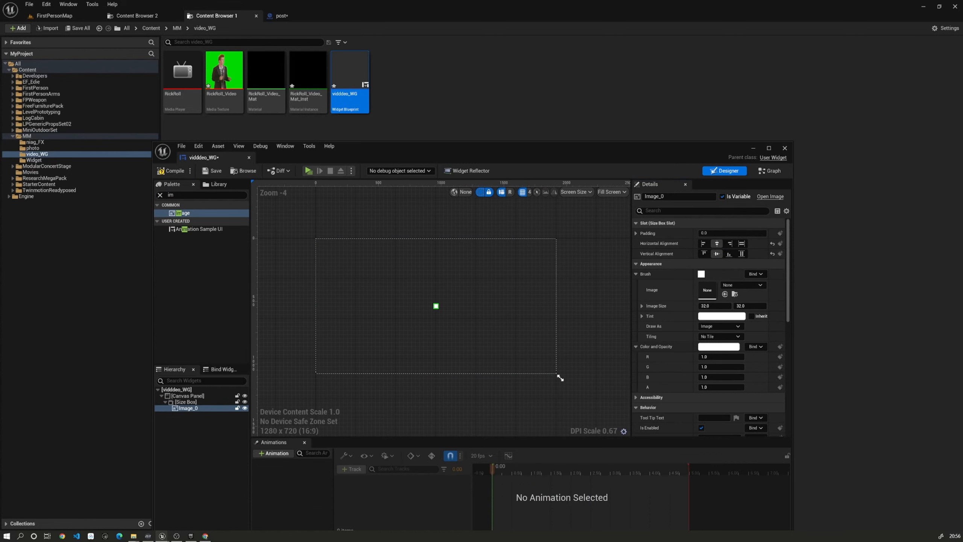
Step: Set the Image's brush image size to 384 by 216
click(716, 305)
text(384)
key(Tab)
text(216)
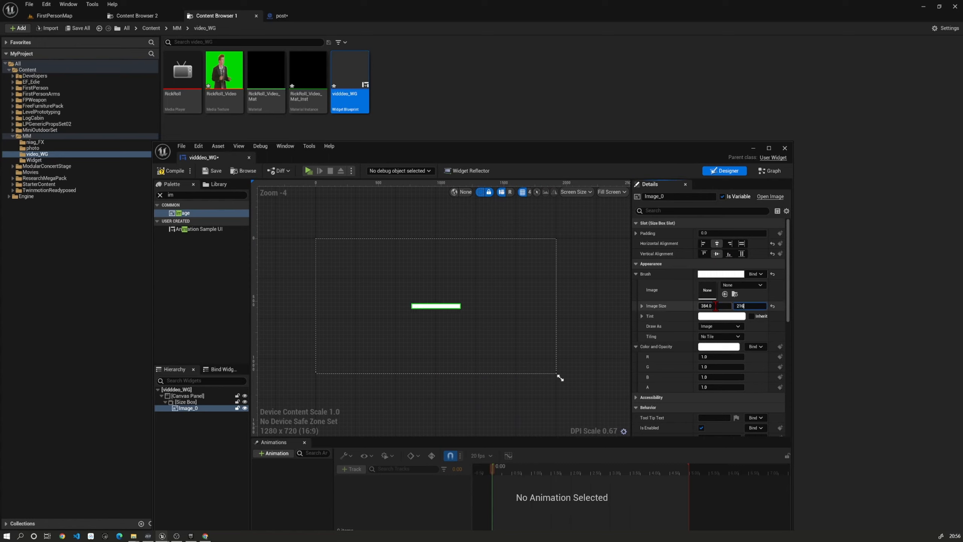
key(Return)
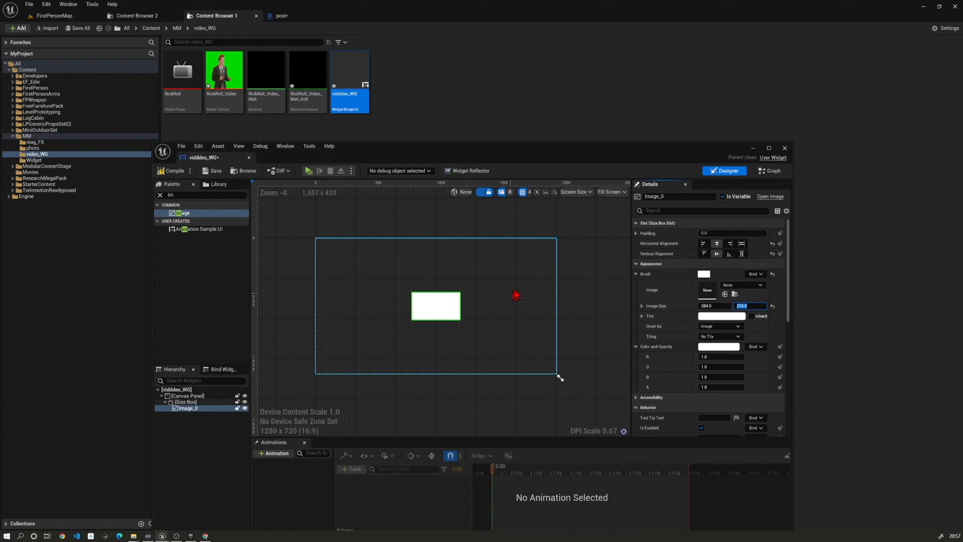
Step: Try anchors stretched over the whole canvas on the Size Box and restore its centre anchor
click(189, 396)
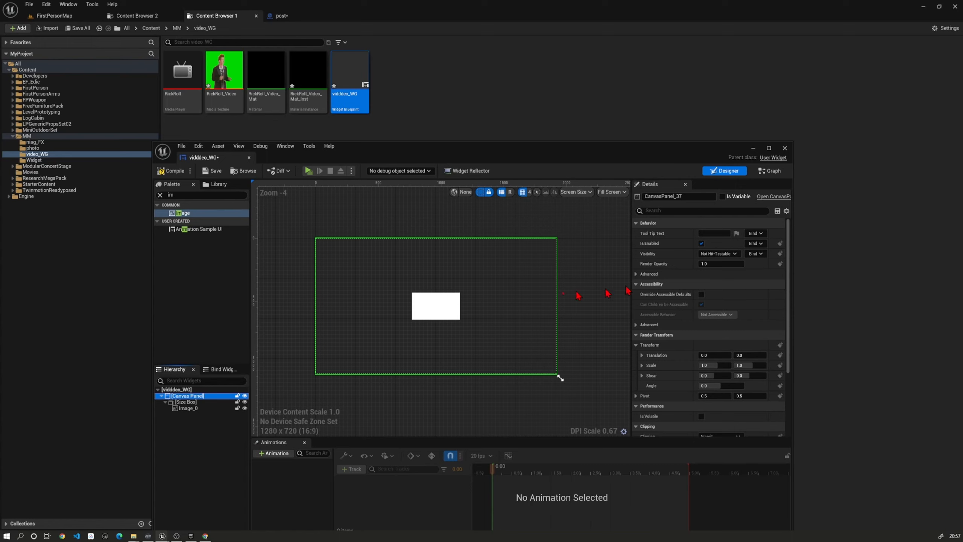
click(439, 318)
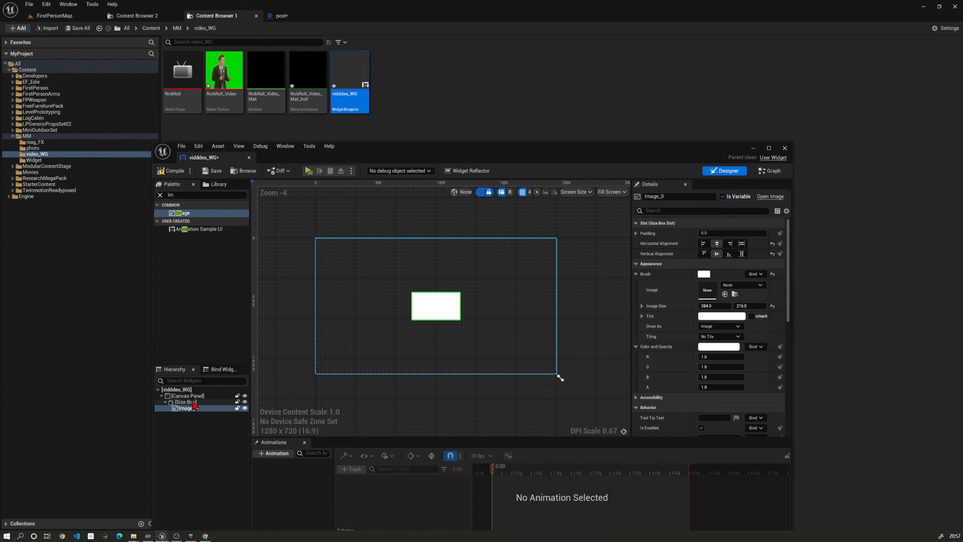
click(428, 329)
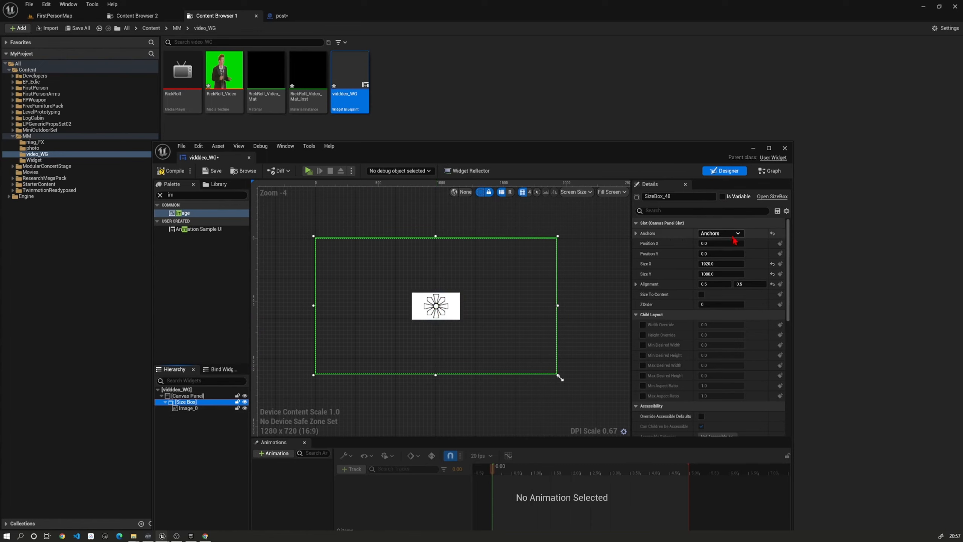
click(719, 233)
click(739, 276)
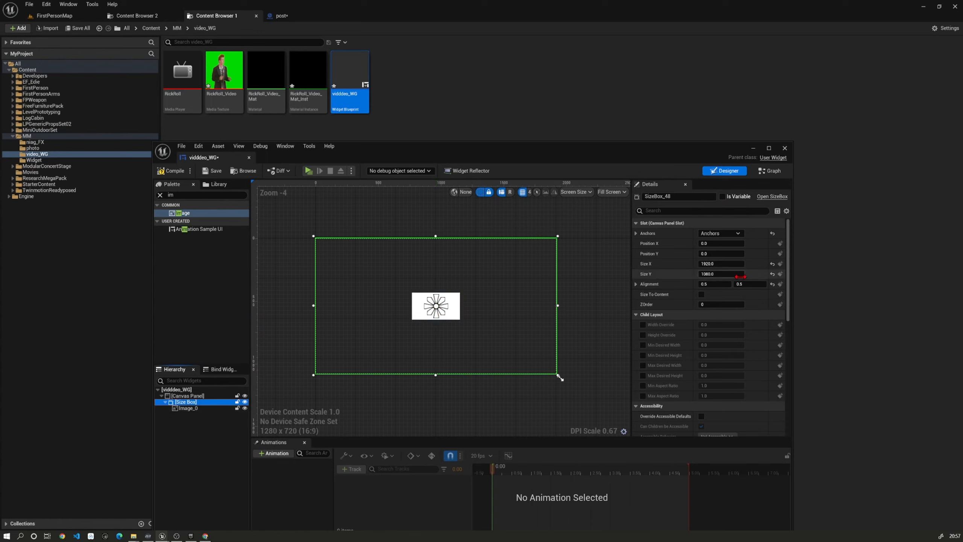
click(738, 233)
click(738, 233)
click(738, 233)
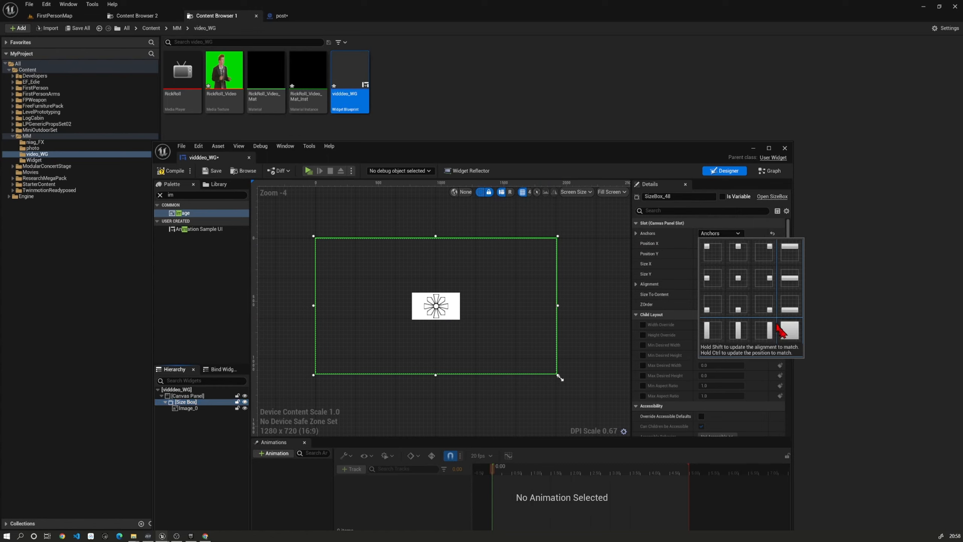
click(789, 330)
click(720, 233)
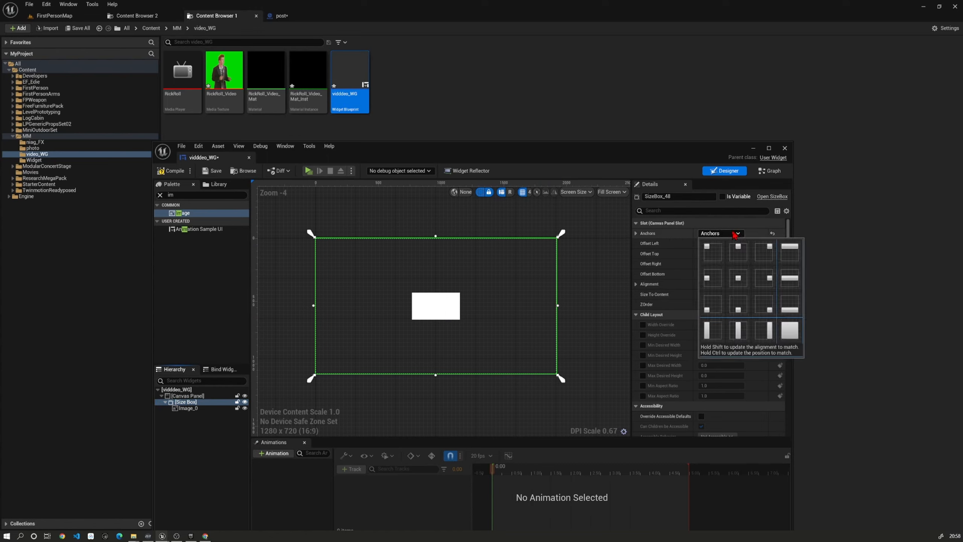
click(740, 279)
Step: Try the Desired on Screen preview size mode for the designer and return it to Fill Screen
click(606, 193)
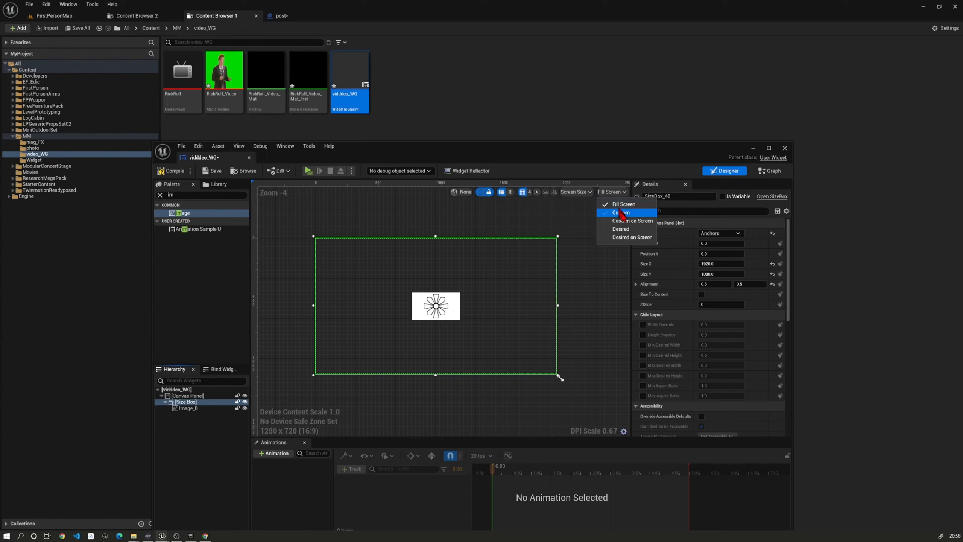
click(628, 237)
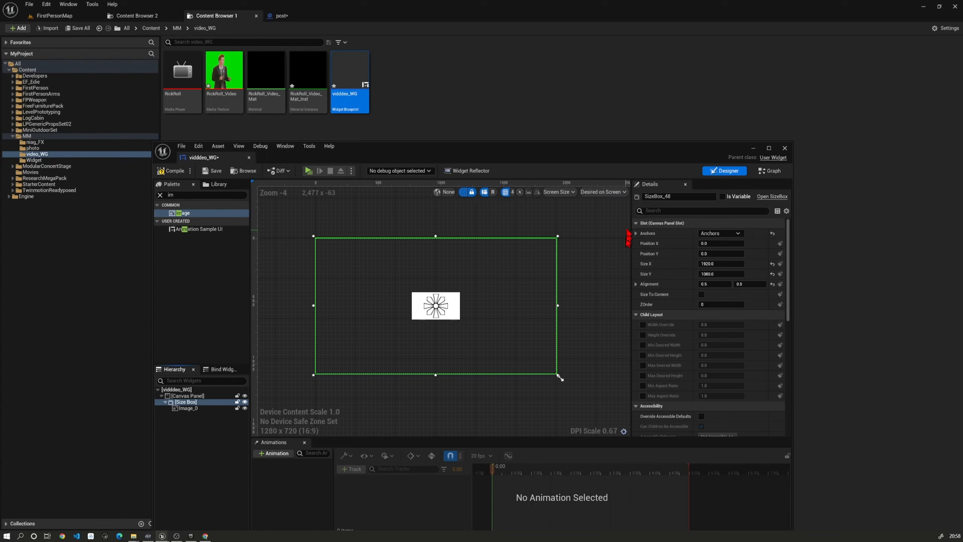
click(611, 192)
click(623, 205)
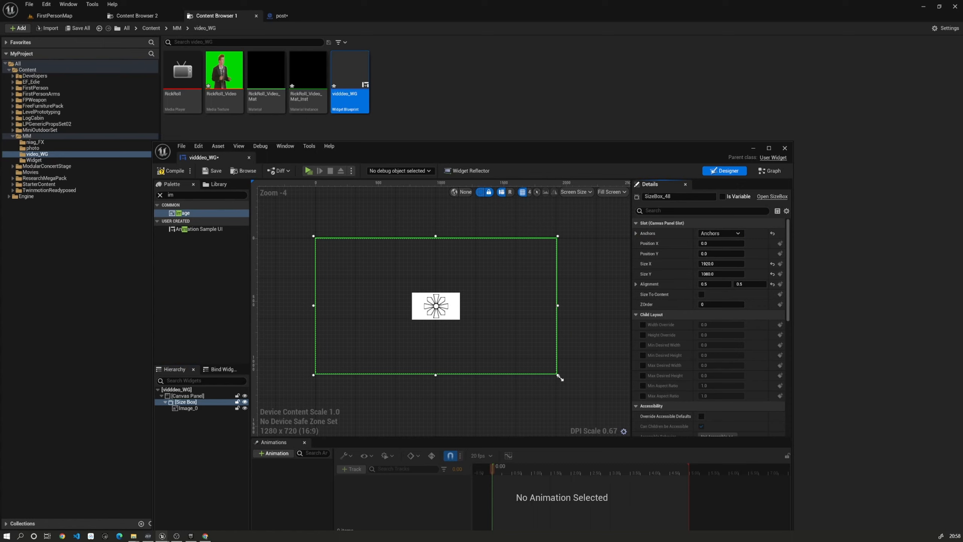
Step: Enable Size To Content on the Size Box, and try moving it off the canvas centre before undoing the move
click(702, 295)
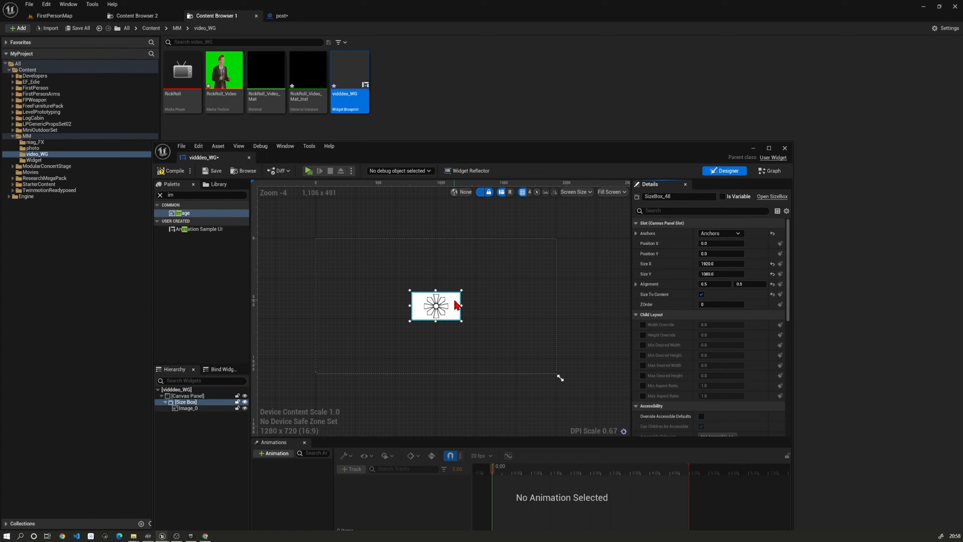
drag(457, 305, 523, 269)
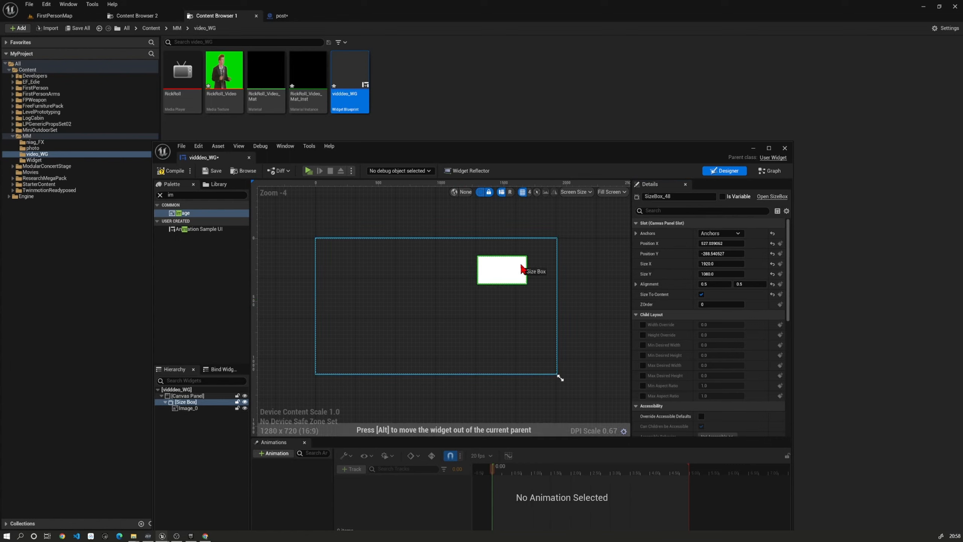
mouse_move(523, 269)
mouse_down()
mouse_move(495, 295)
mouse_move(492, 282)
mouse_move(512, 275)
mouse_up()
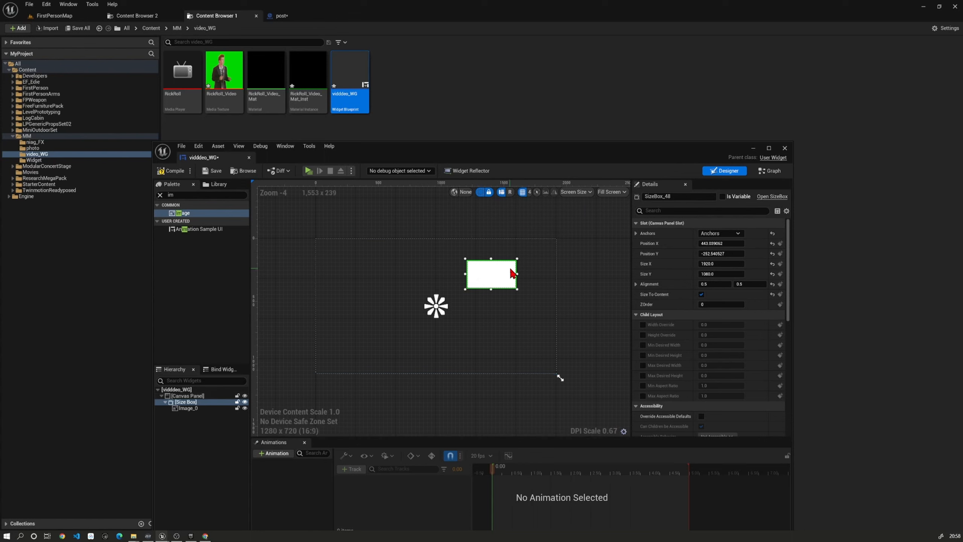
key(ctrl+z)
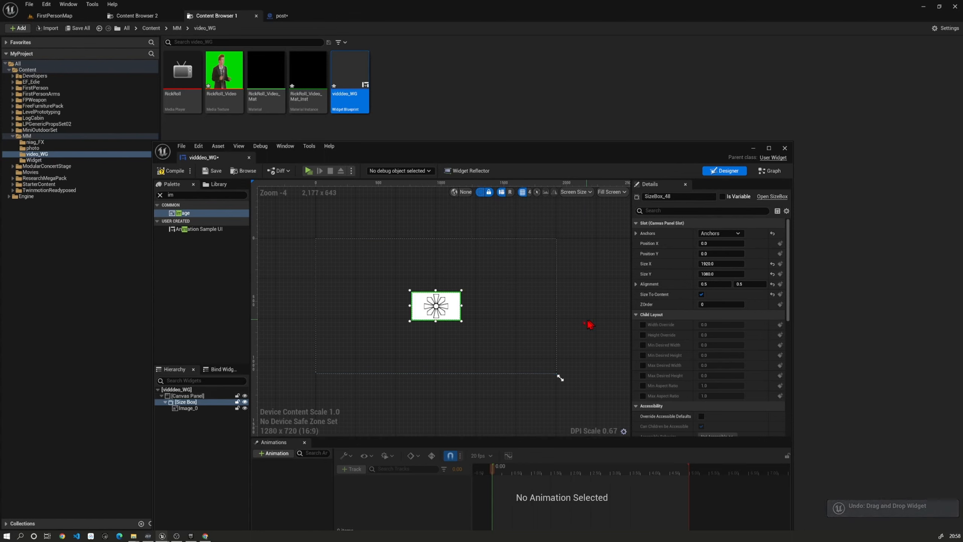
Step: Examine the Image widget's render transform, pivot and advanced behavior properties
click(186, 396)
click(185, 405)
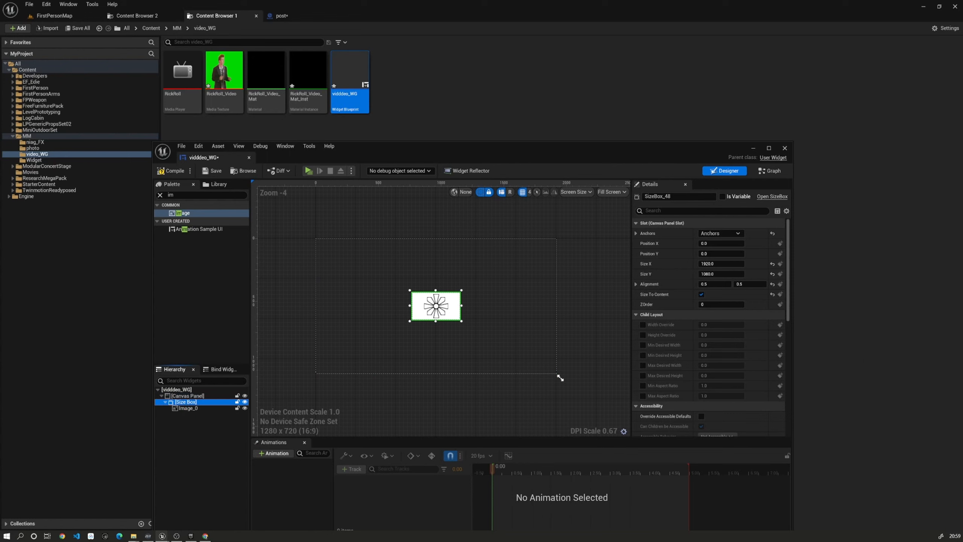
click(195, 410)
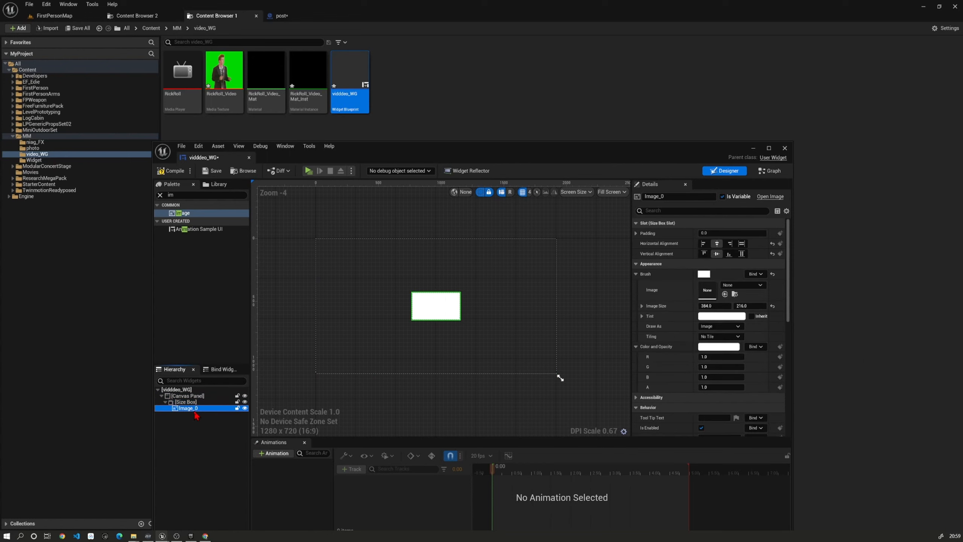
scroll(683, 332, down, 5)
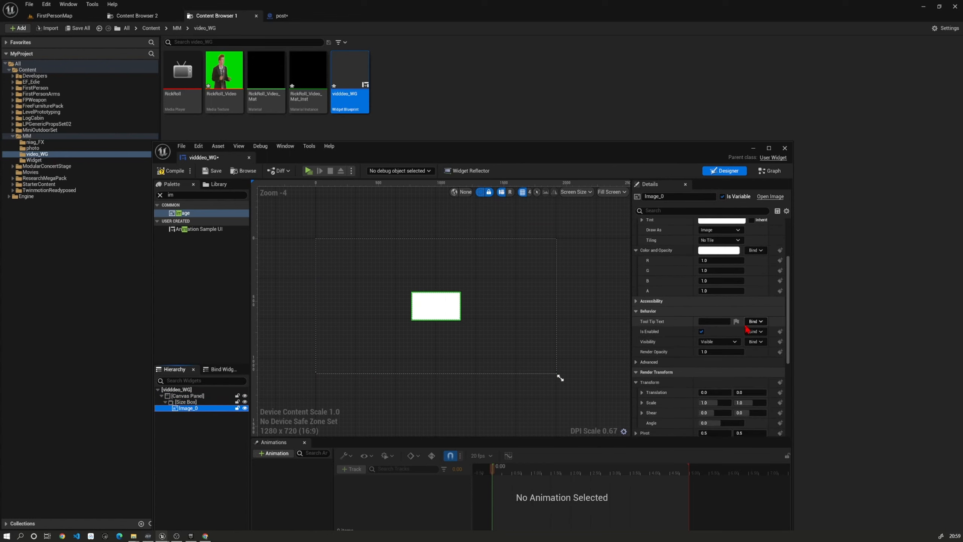
scroll(747, 329, down, 2)
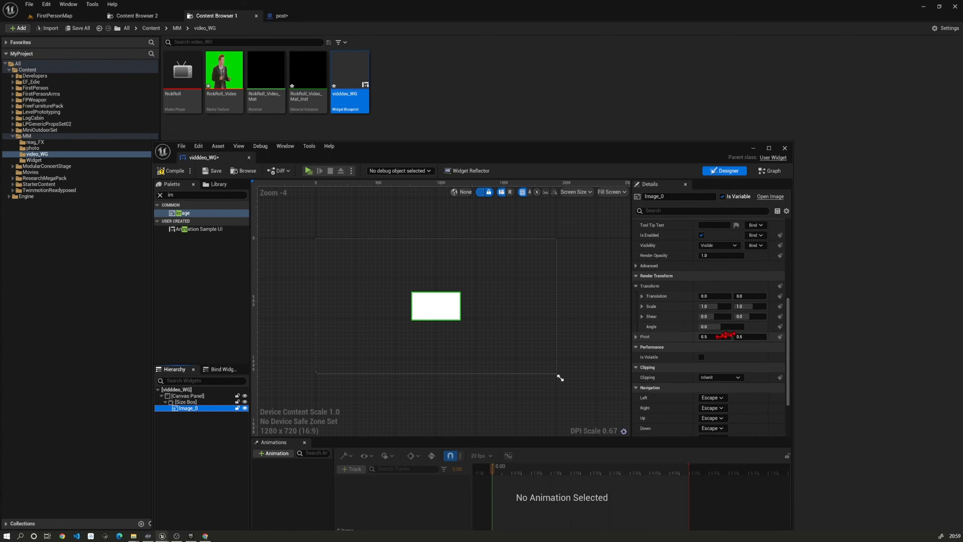
click(646, 300)
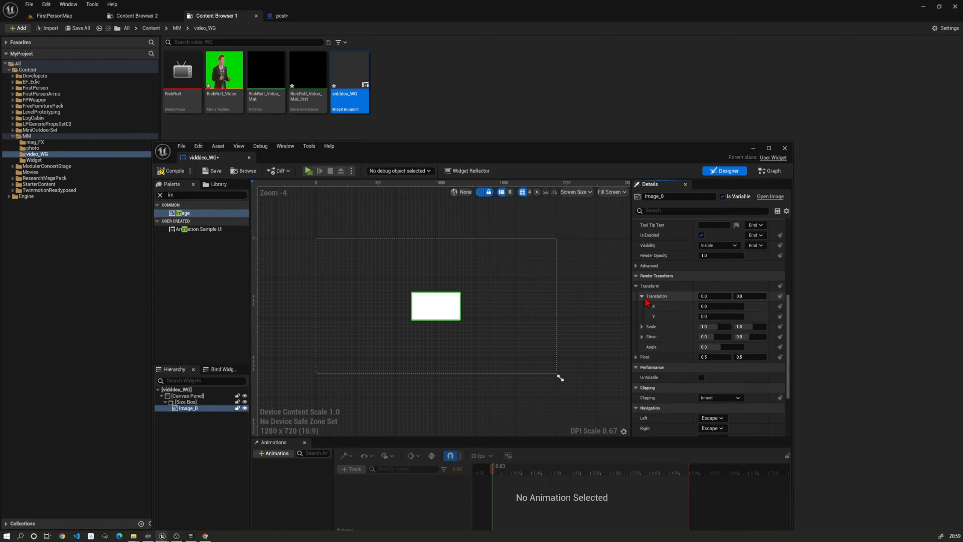
click(646, 299)
click(636, 337)
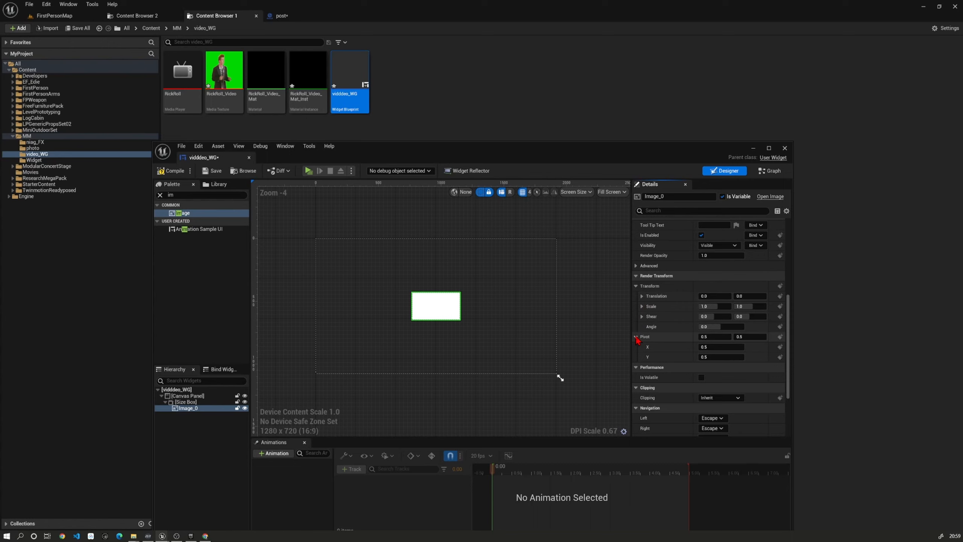
click(637, 337)
click(636, 265)
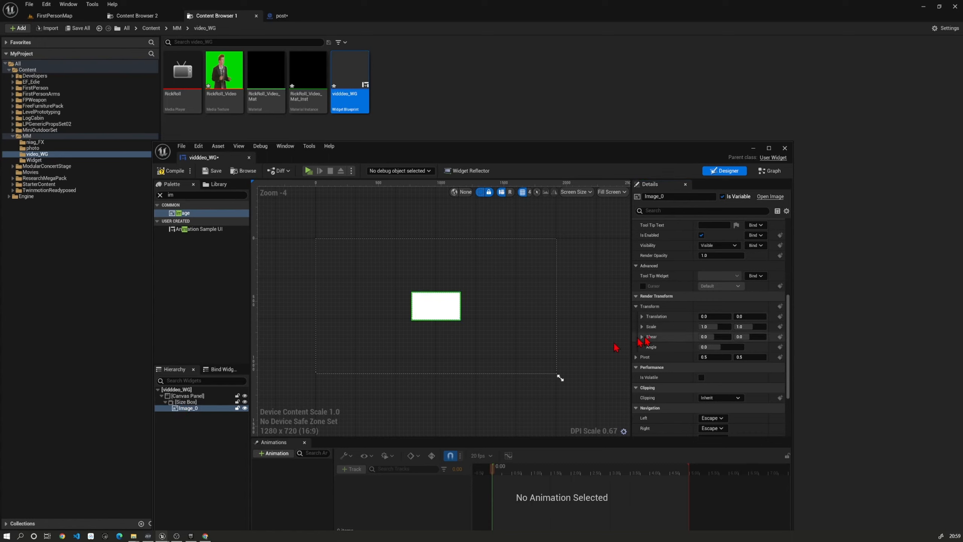
scroll(675, 336, down, 5)
scroll(679, 337, up, 2)
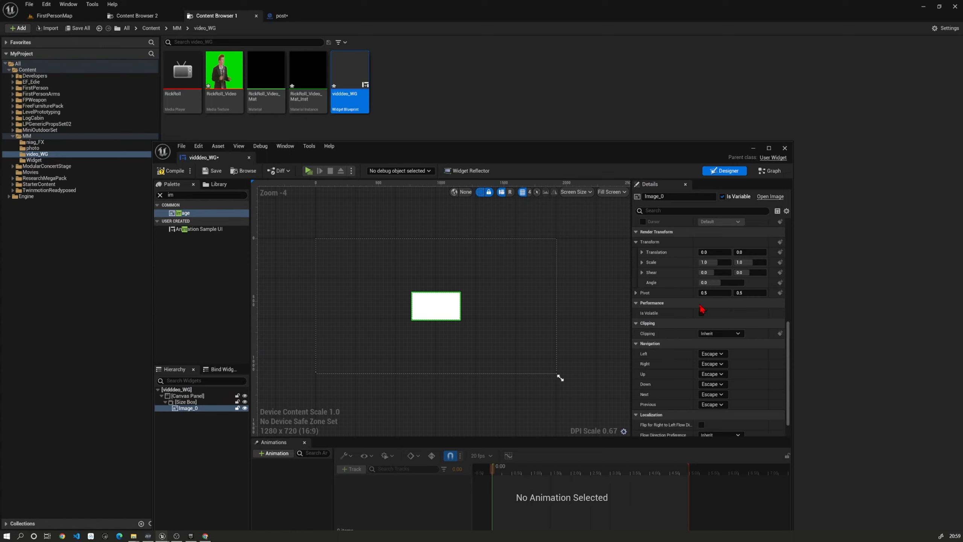
Step: Set the Image's render translation to 500 horizontally and -300 vertically
click(713, 252)
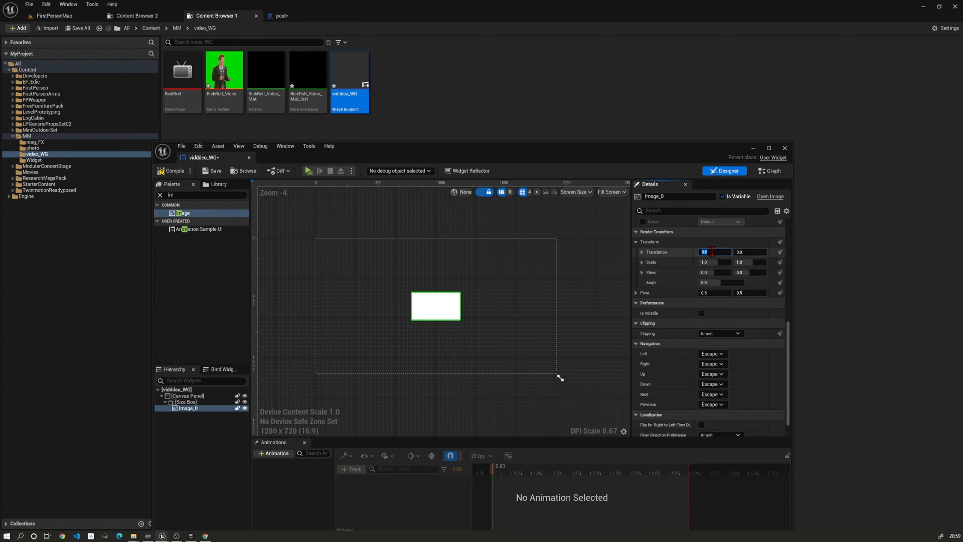
text(500)
key(Tab)
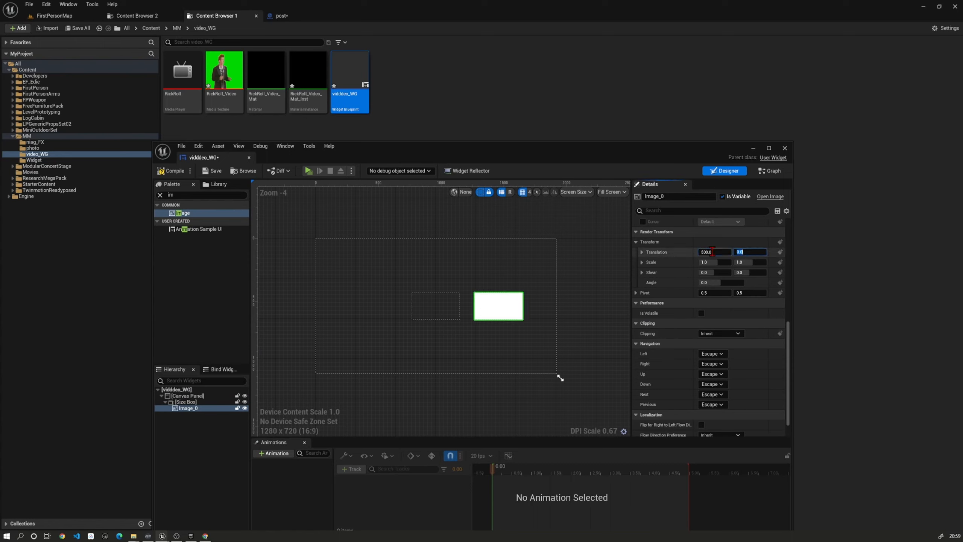
text(-300)
key(Return)
Step: Reduce the Image's horizontal render translation, trying 450 and 400 and settling on 420
drag(713, 252, 707, 252)
click(710, 252)
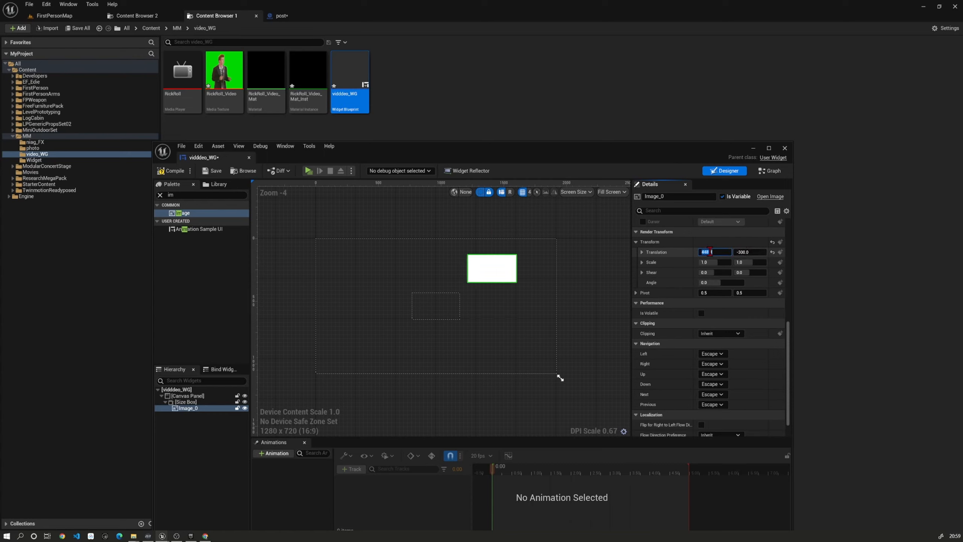
text(450)
key(Return)
drag(699, 252, 699, 251)
click(701, 252)
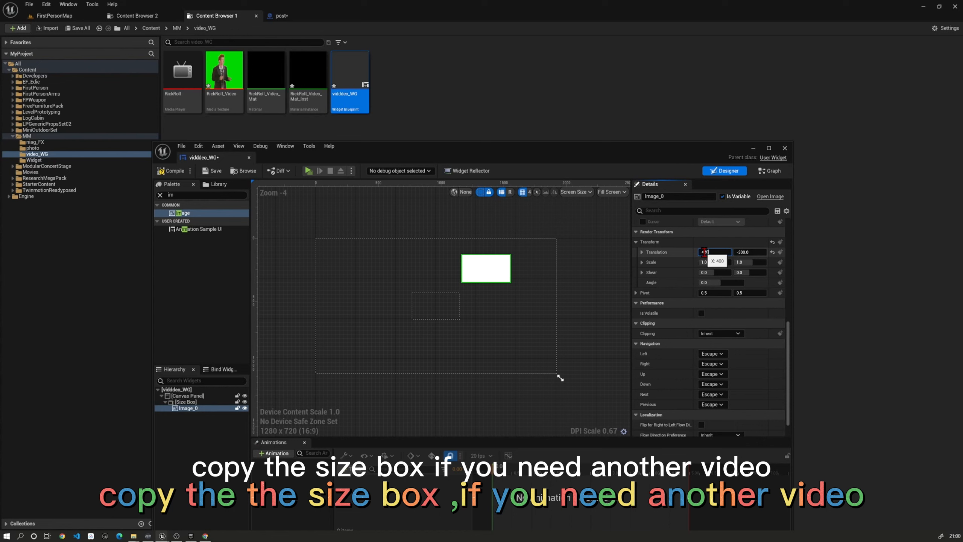
Step: Copy the Size Box with its Image and paste it as a second Size Box under the Canvas Panel
click(192, 403)
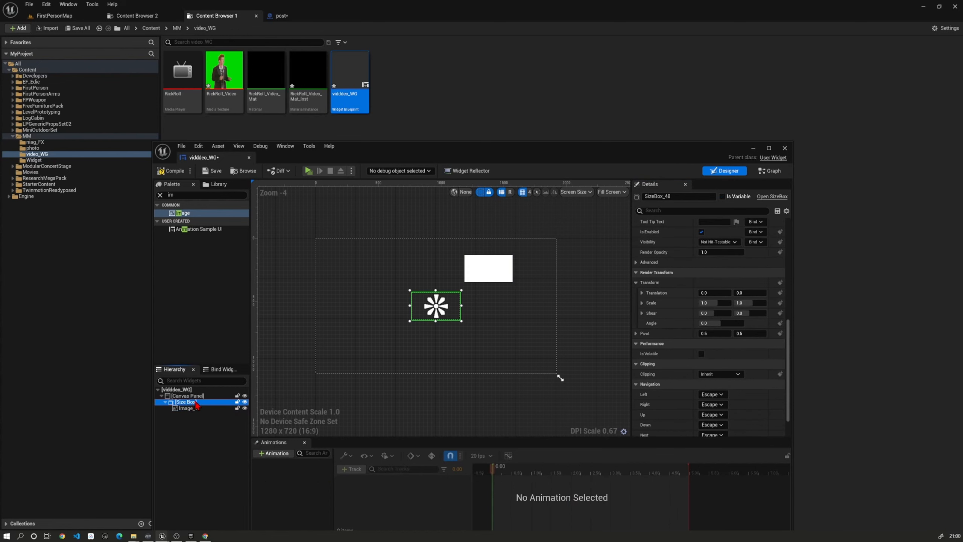
right_click(196, 405)
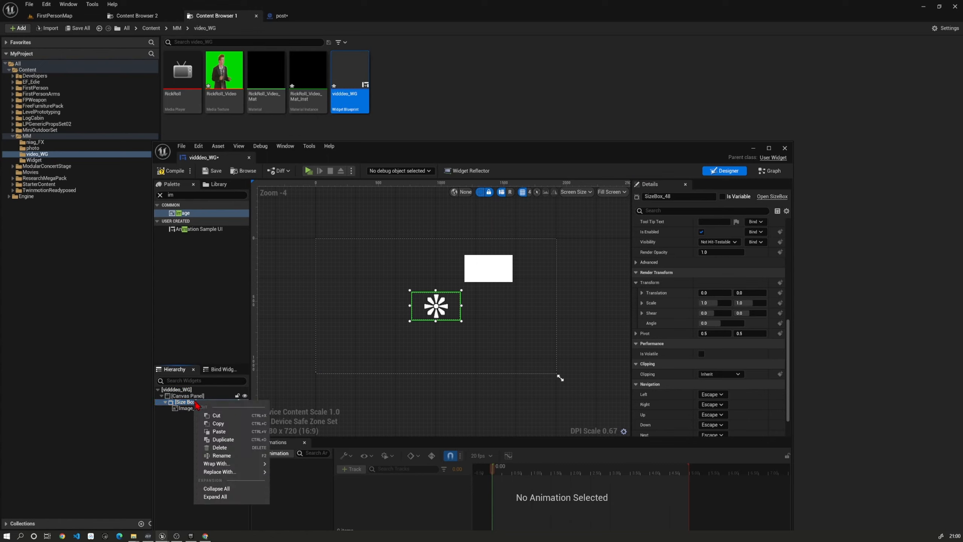
click(215, 425)
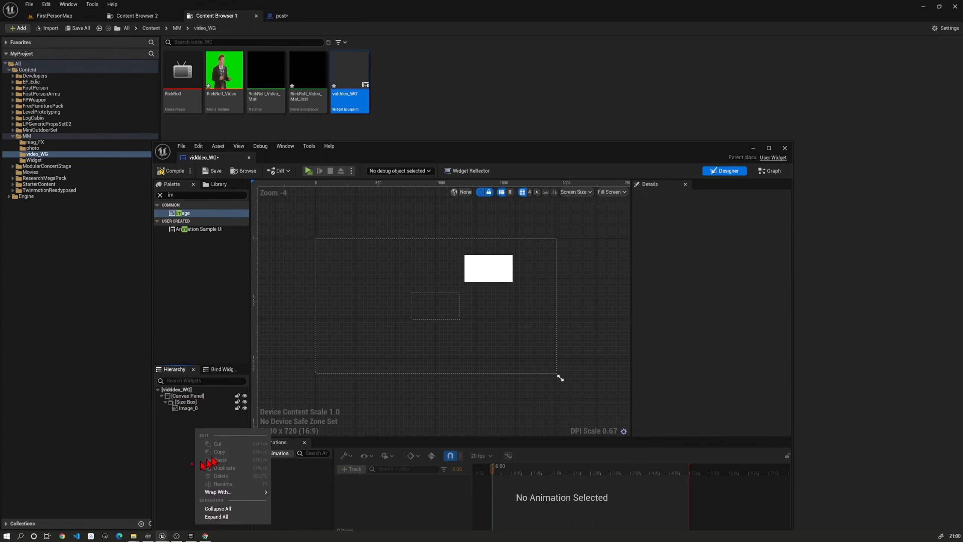
click(186, 410)
click(189, 403)
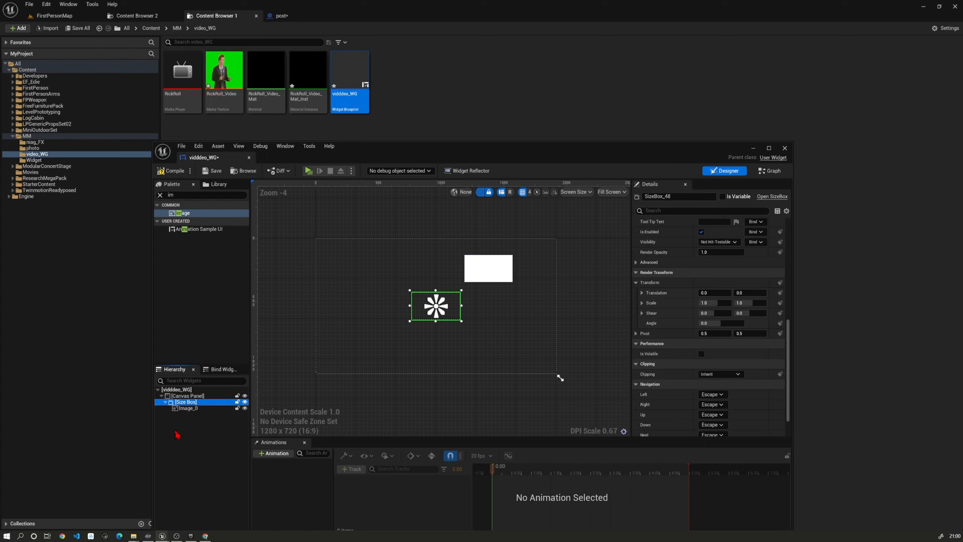
key(ctrl+v)
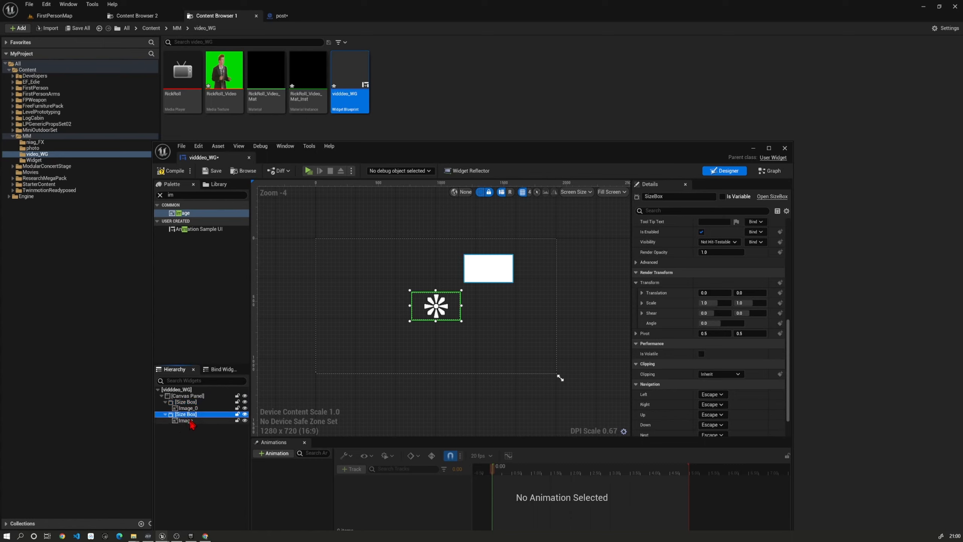
Step: Set the horizontal render translation of the pasted Size Box's Image to -420
click(186, 421)
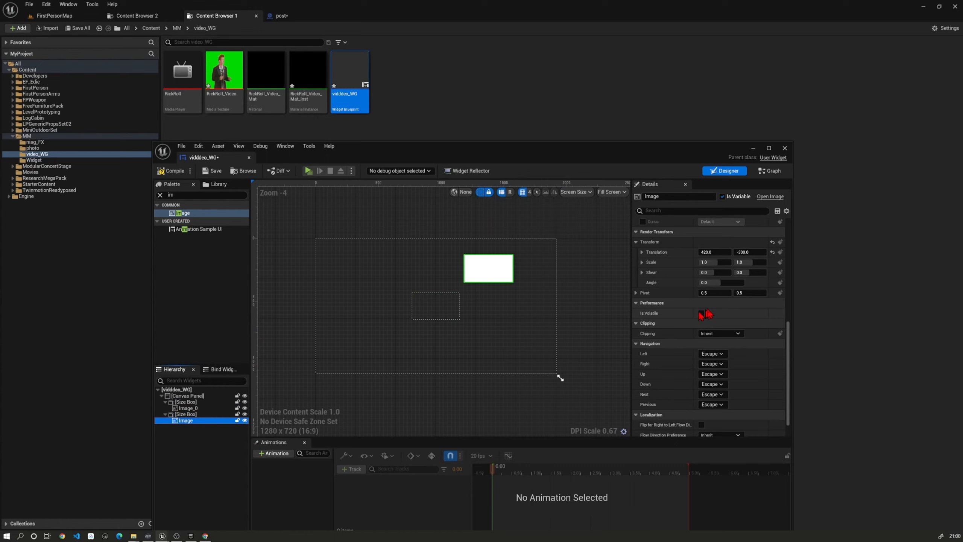
click(720, 252)
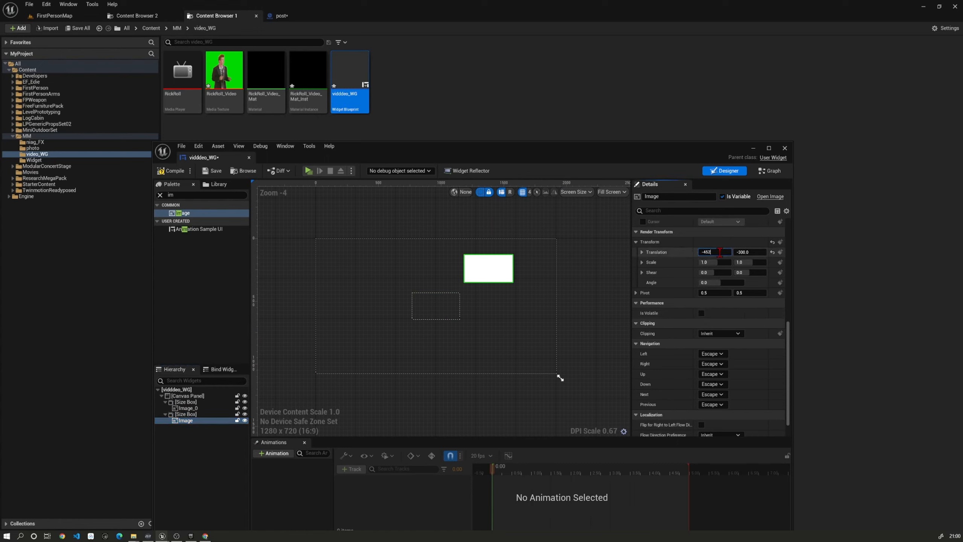
text(-420)
key(Return)
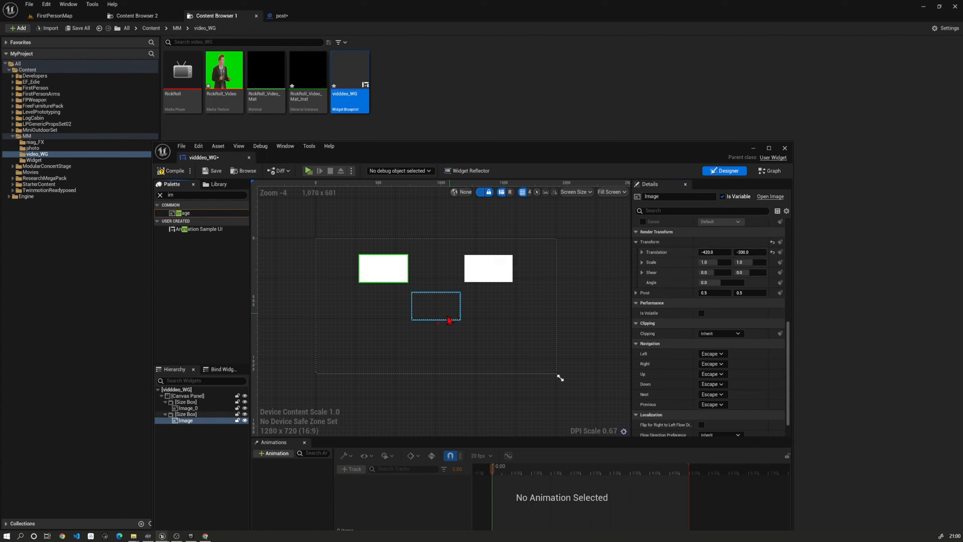
click(189, 447)
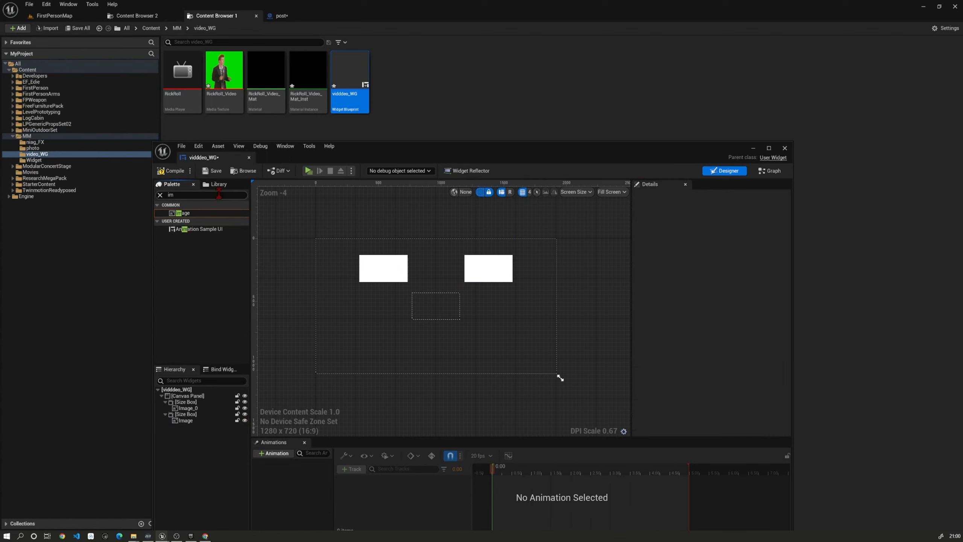
Step: Compile and save the vidddeo_WG widget blueprint and close its editor
click(172, 171)
click(209, 170)
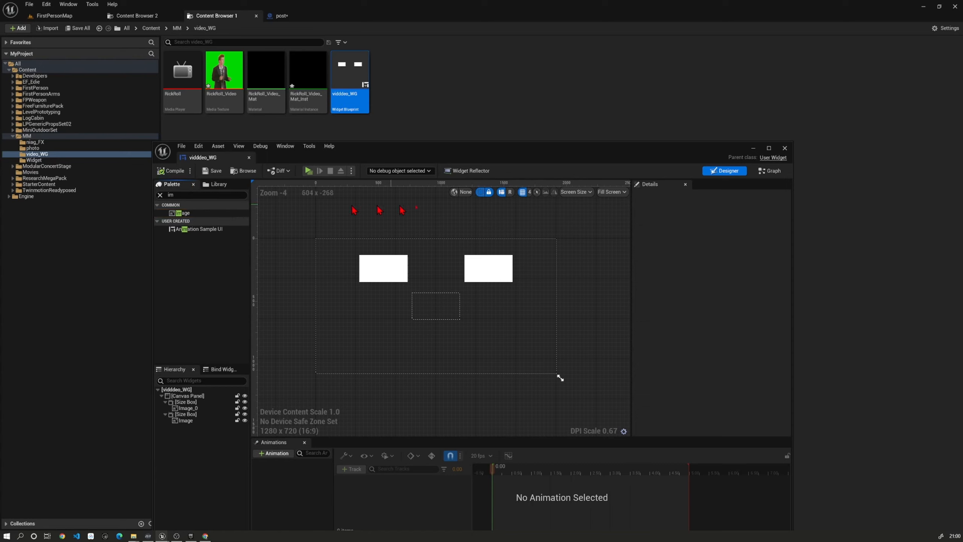
click(785, 148)
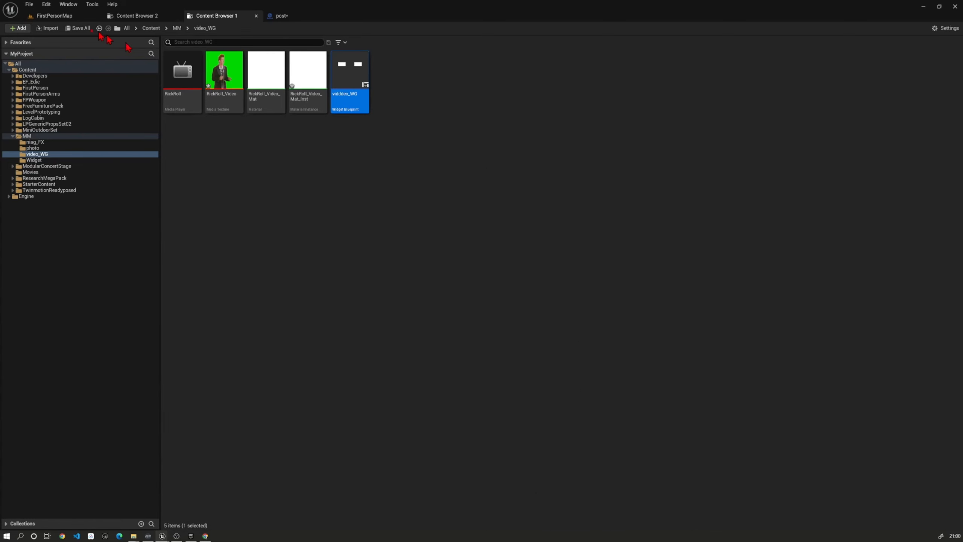
Step: Copy the 7 key event in the post blueprint's event graph and paste it below the heart group
click(57, 17)
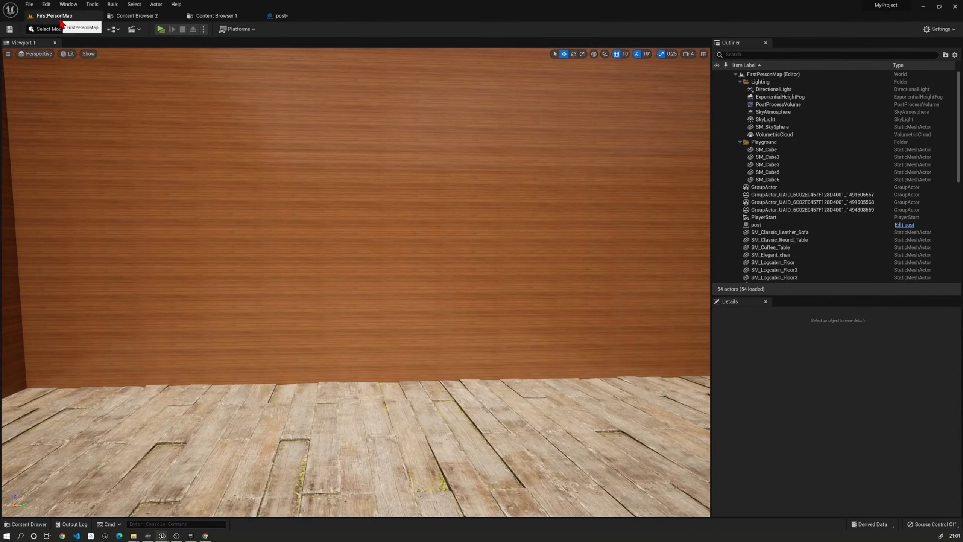
click(277, 16)
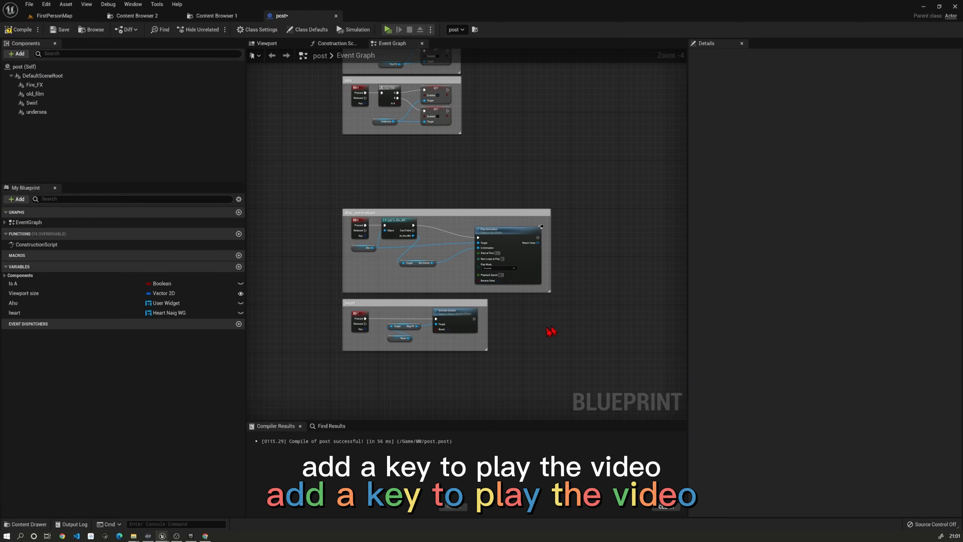
right_drag(552, 331, 523, 195)
right_click(329, 248)
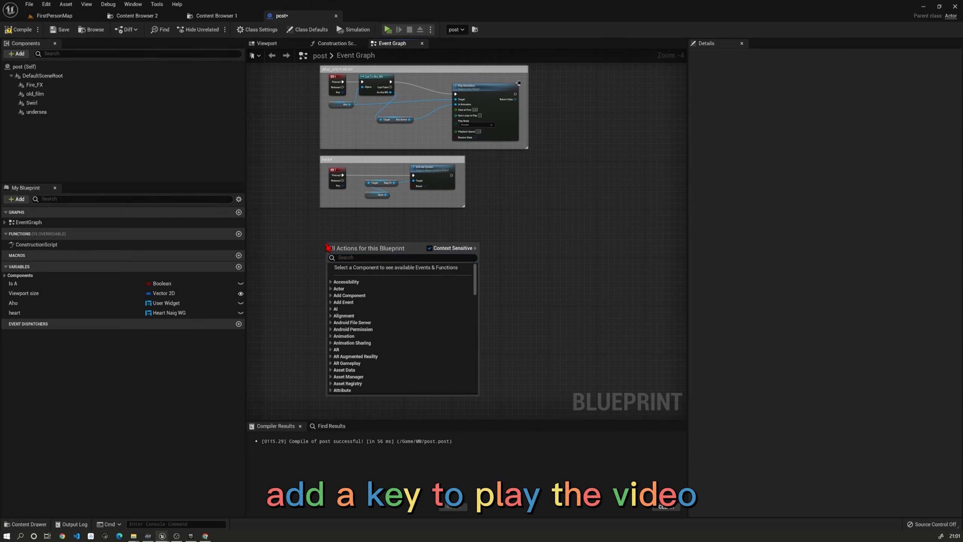
click(336, 214)
click(339, 173)
key(ctrl+c)
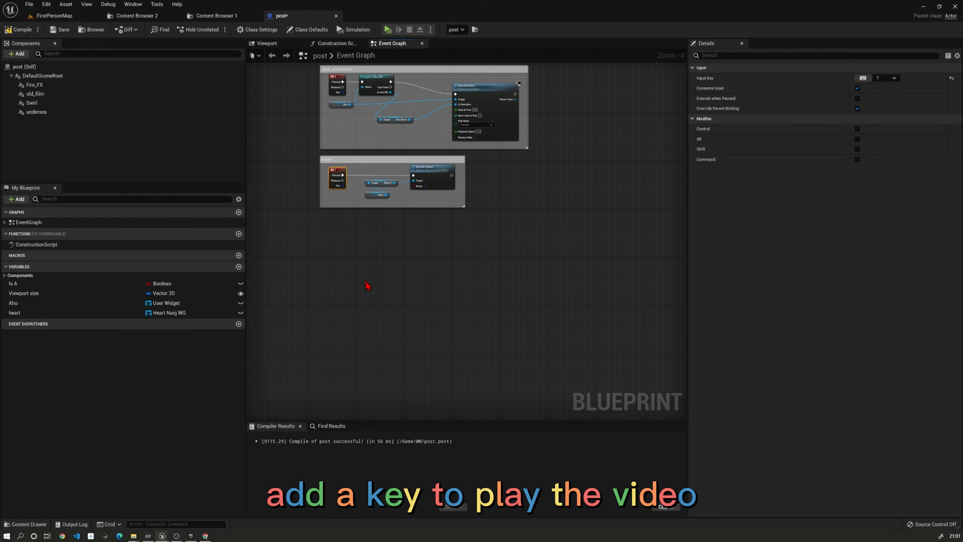
key(ctrl+v)
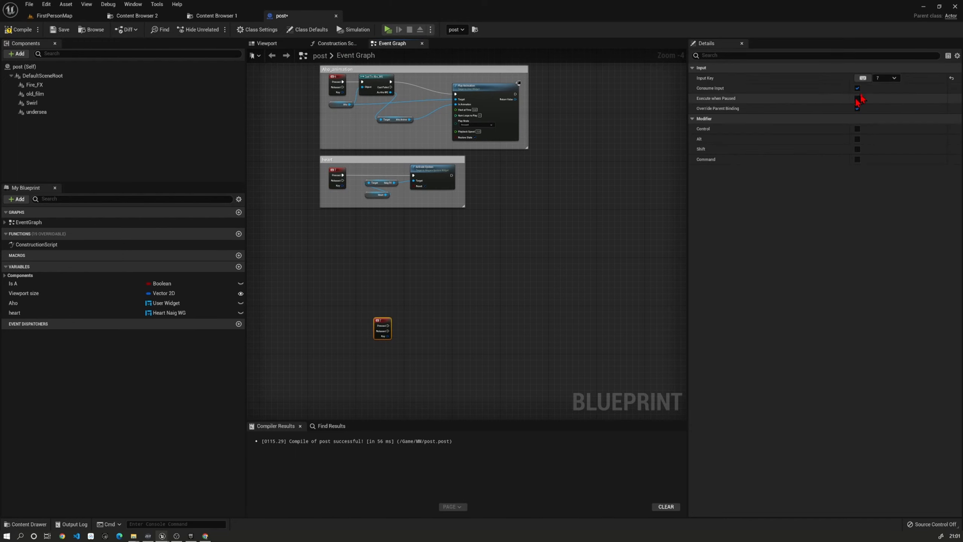
Step: Set the pasted key event's input key to 8 and align the node under the heart group
click(864, 81)
key(8)
click(406, 325)
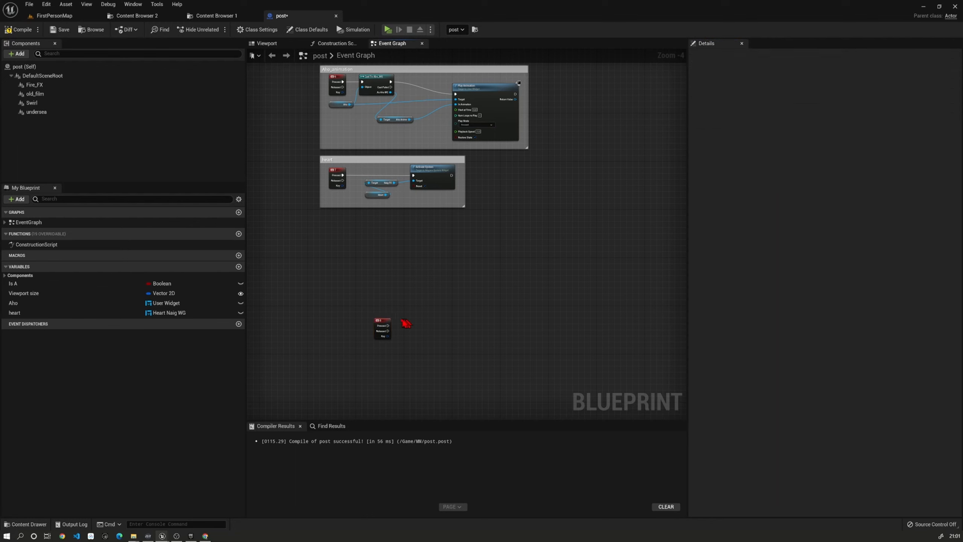
drag(378, 323, 334, 279)
right_drag(468, 277, 464, 230)
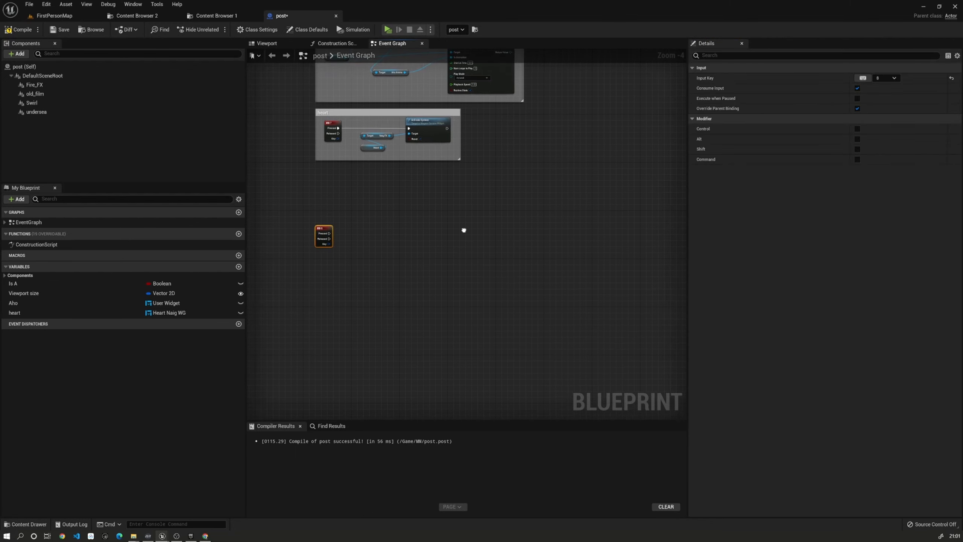
right_drag(371, 196, 389, 230)
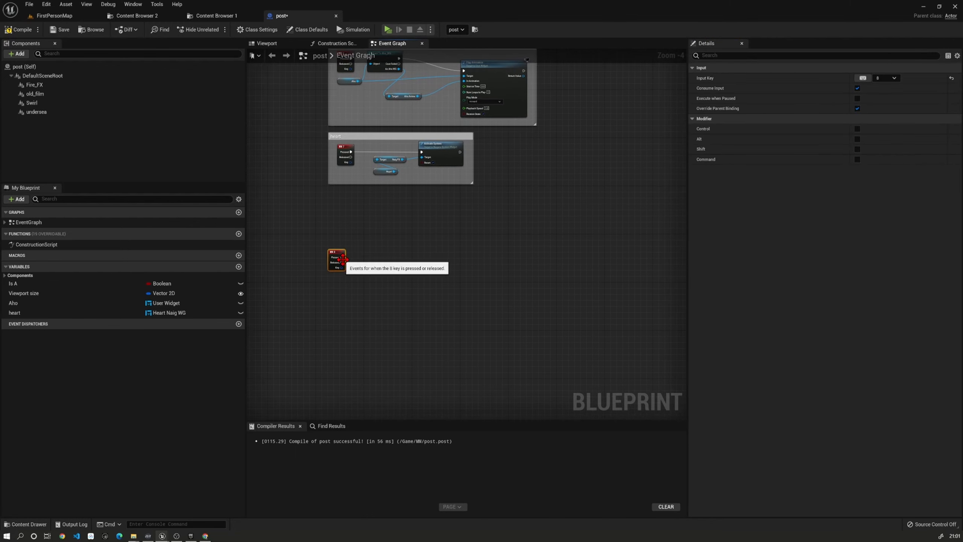
drag(343, 258, 417, 273)
text(filp)
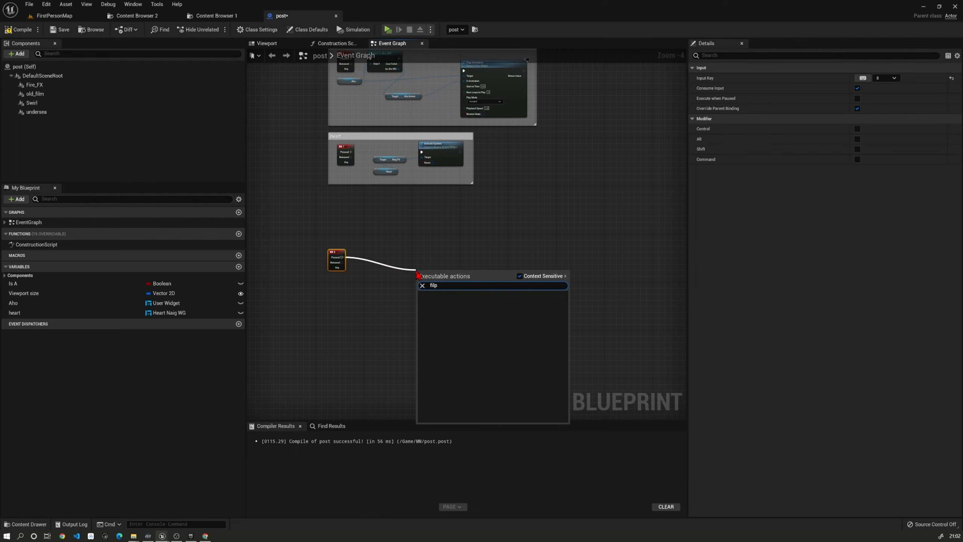
key(BackSpace)
key(BackSpace)
key(BackSpace)
key(BackSpace)
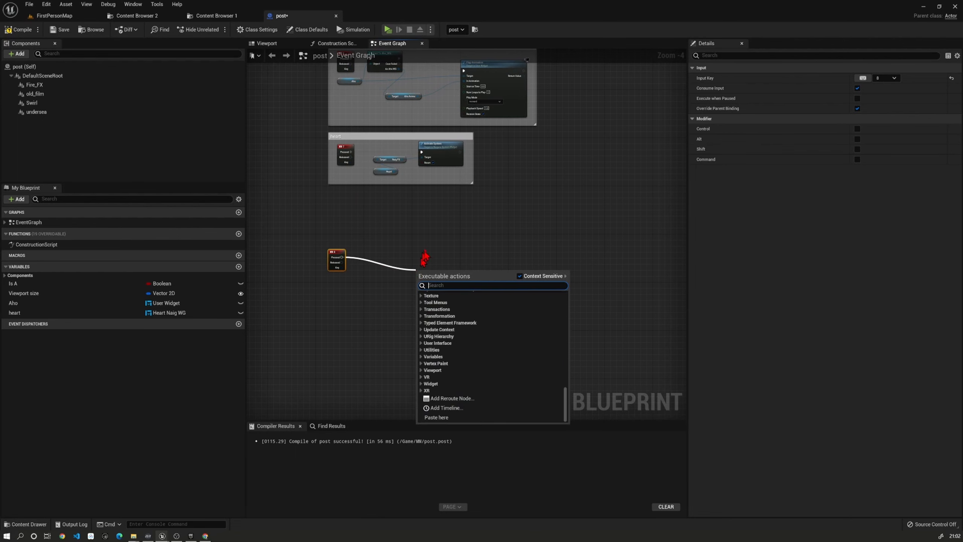
click(422, 252)
Step: Paste a copy of an existing Flip Flop node beside the 8 key event and connect the Pressed output to it
right_drag(436, 217, 449, 309)
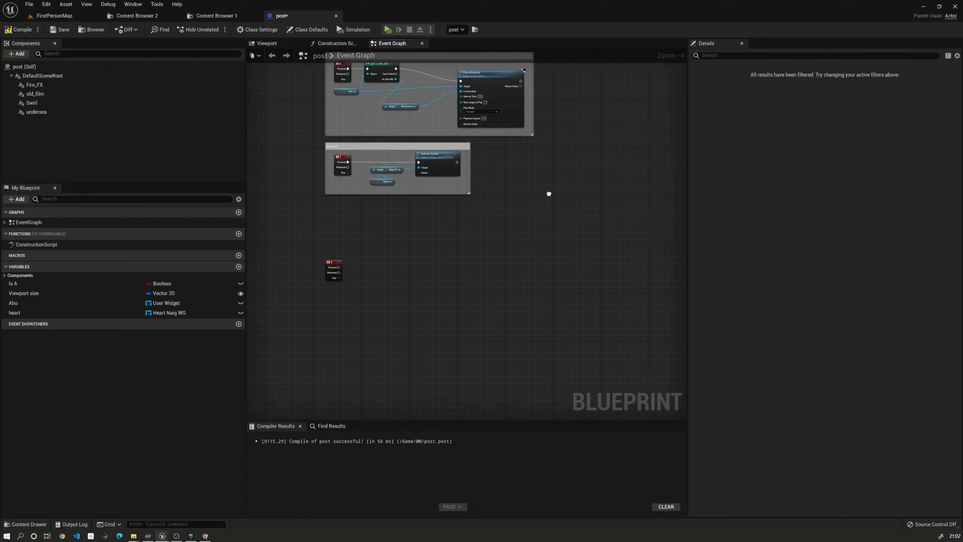
right_drag(549, 194, 441, 230)
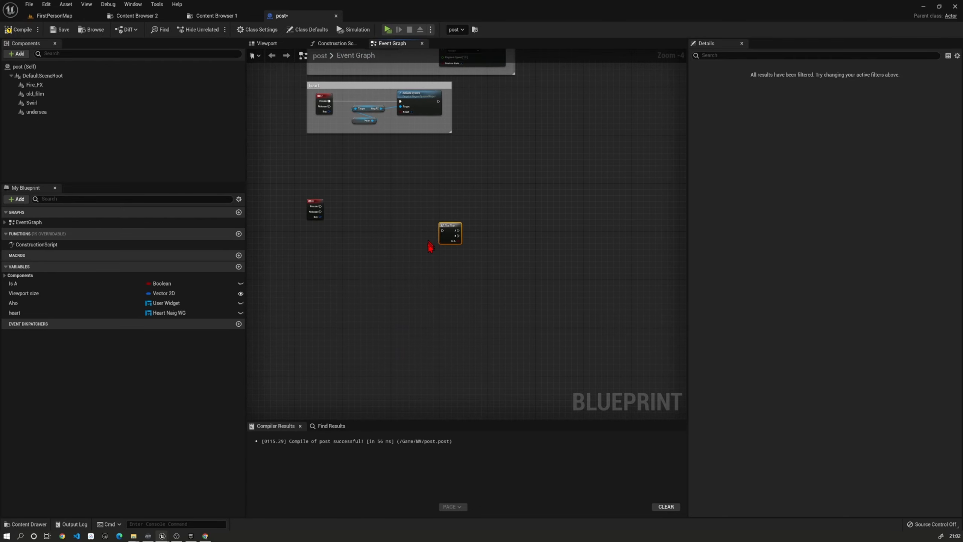
drag(457, 231, 379, 205)
mouse_move(321, 206)
mouse_down()
mouse_move(374, 208)
mouse_move(333, 207)
mouse_up()
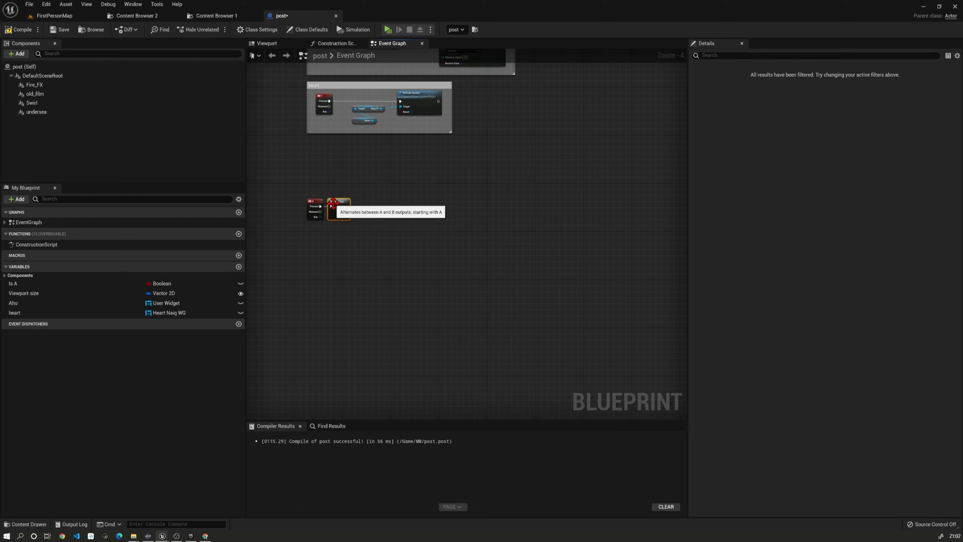
right_drag(421, 240, 401, 216)
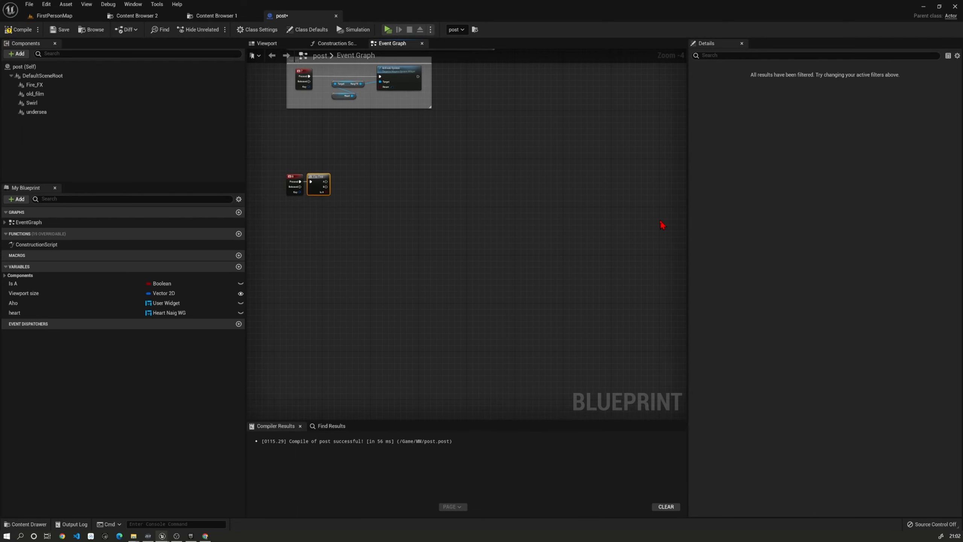
Step: Correct the misspelled name of the vidddeo_WG widget blueprint in the video_WG folder
click(224, 16)
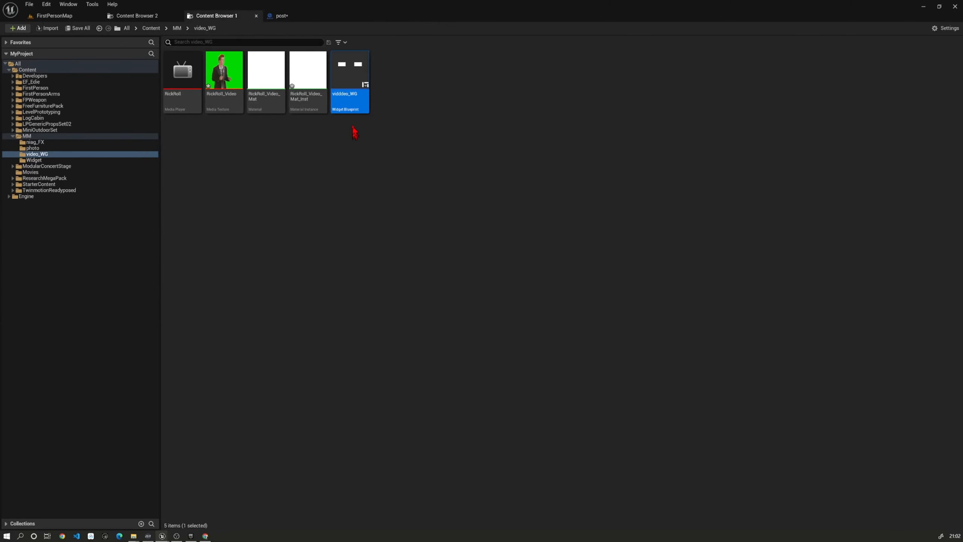
click(346, 94)
key(BackSpace)
key(BackSpace)
key(Return)
Step: Paste a copy of the Create Heart Naig WG Widget node in the post graph and connect it to the Flip Flop's A output
click(283, 15)
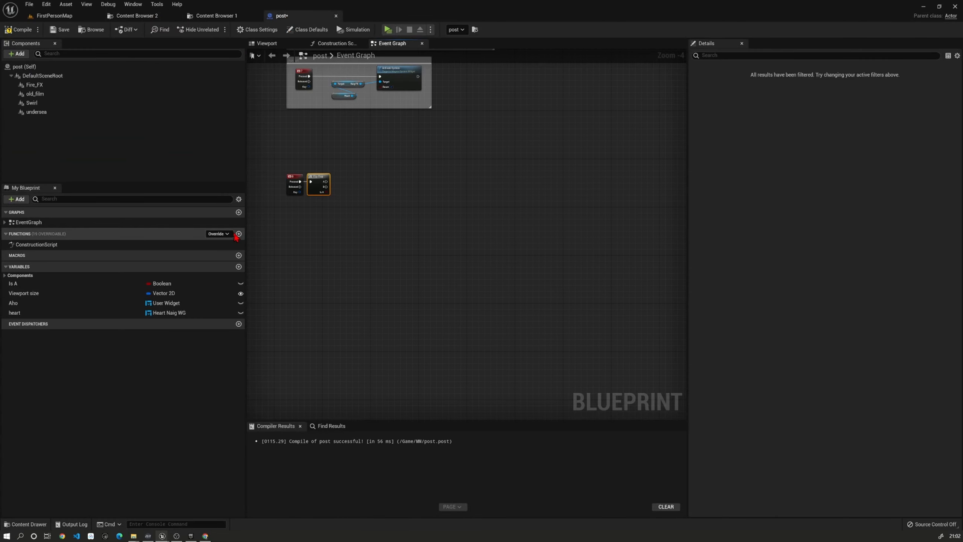
right_drag(342, 248, 386, 332)
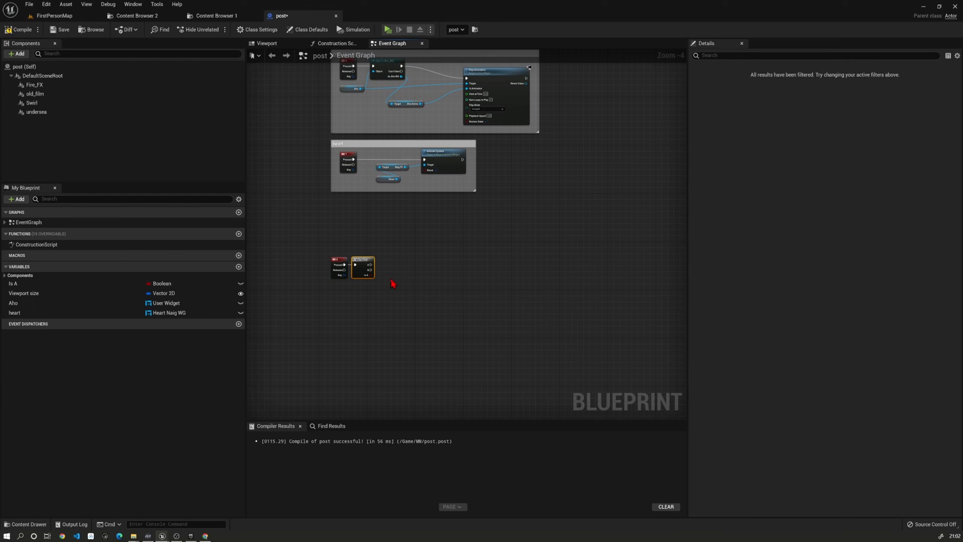
right_drag(399, 257, 430, 368)
right_drag(430, 118, 417, 347)
right_drag(470, 95, 470, 244)
right_drag(527, 215, 466, 123)
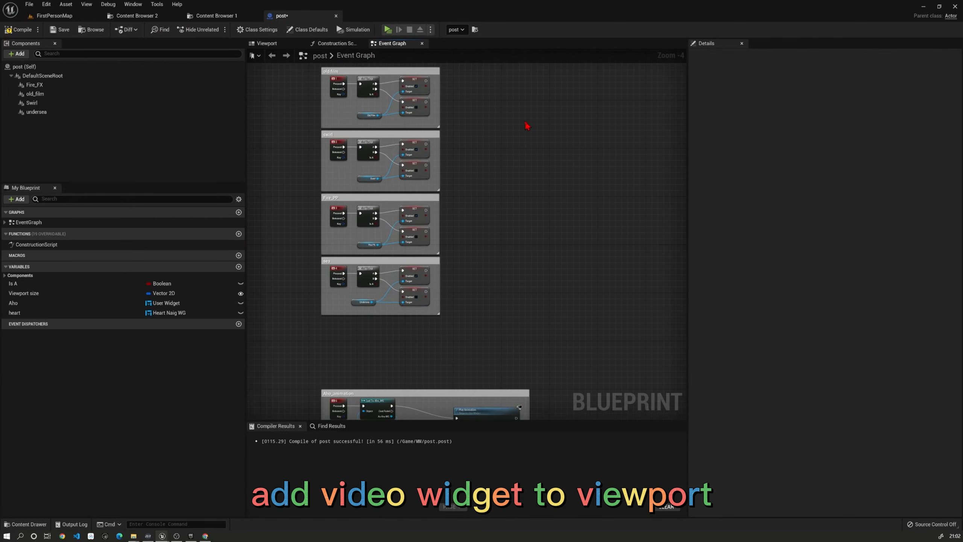
right_drag(533, 209, 541, 7)
key(ctrl+v)
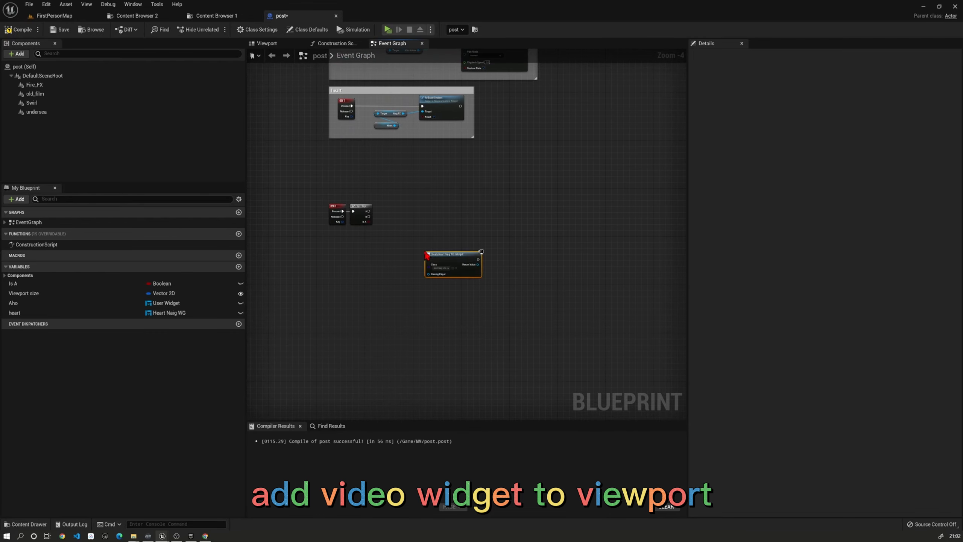
drag(438, 260, 451, 217)
scroll(402, 231, up, 3)
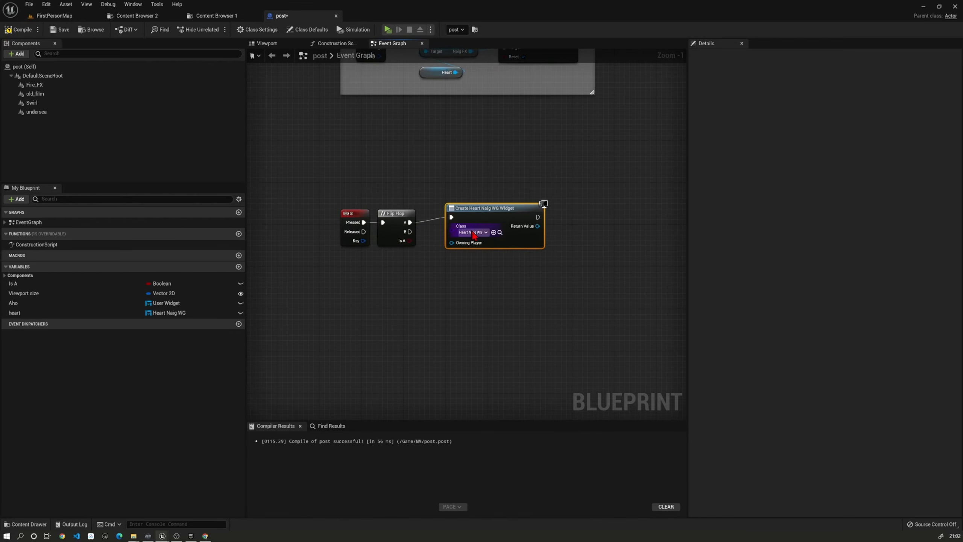
Step: Set the class of the pasted create-widget node beside the 8 key Flip Flop to Video WG
click(473, 232)
click(504, 285)
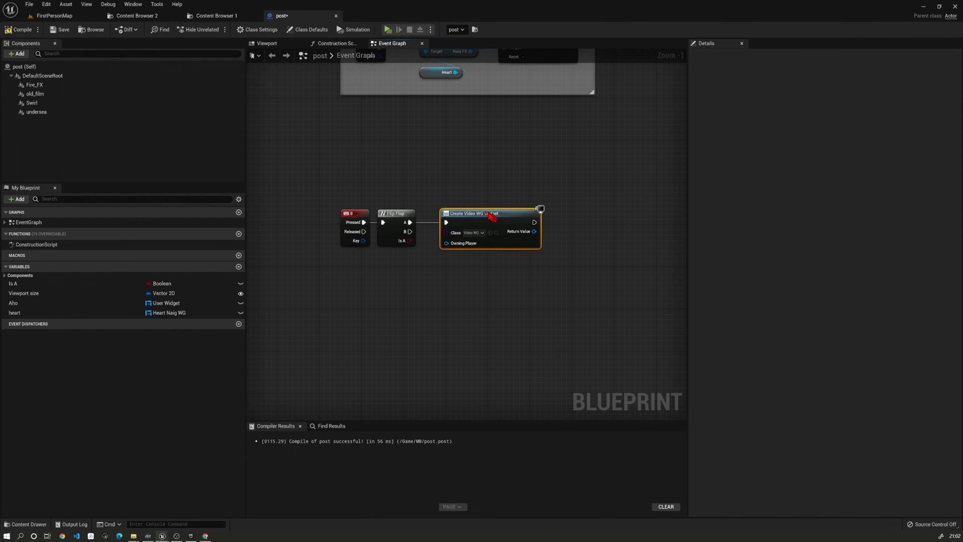
right_drag(519, 289, 474, 285)
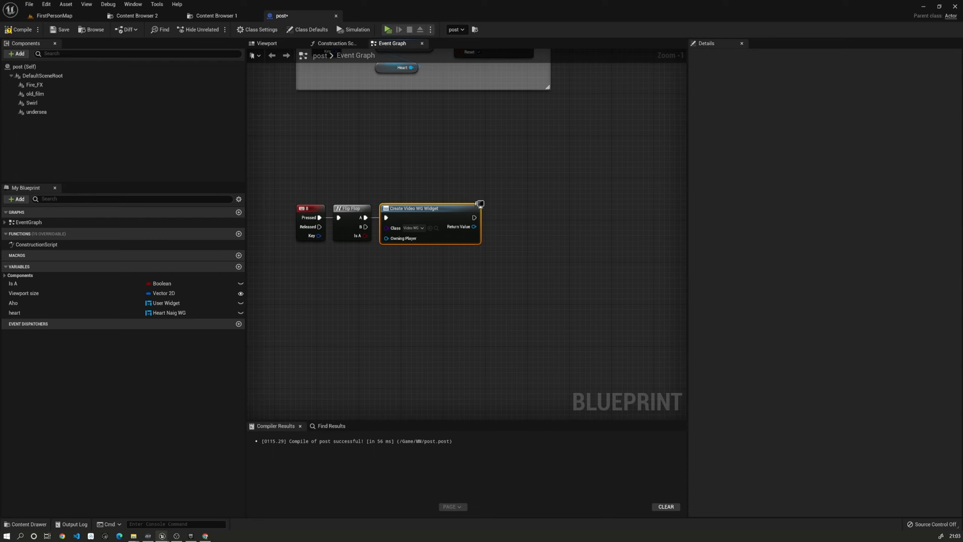
Step: Detach the Create Video WG Widget node from the Flip Flop, move it below Create Heart Naig WG Widget and connect it to a new Sequence output
drag(518, 186, 441, 262)
click(377, 222)
alt+click(384, 219)
drag(424, 212, 565, 115)
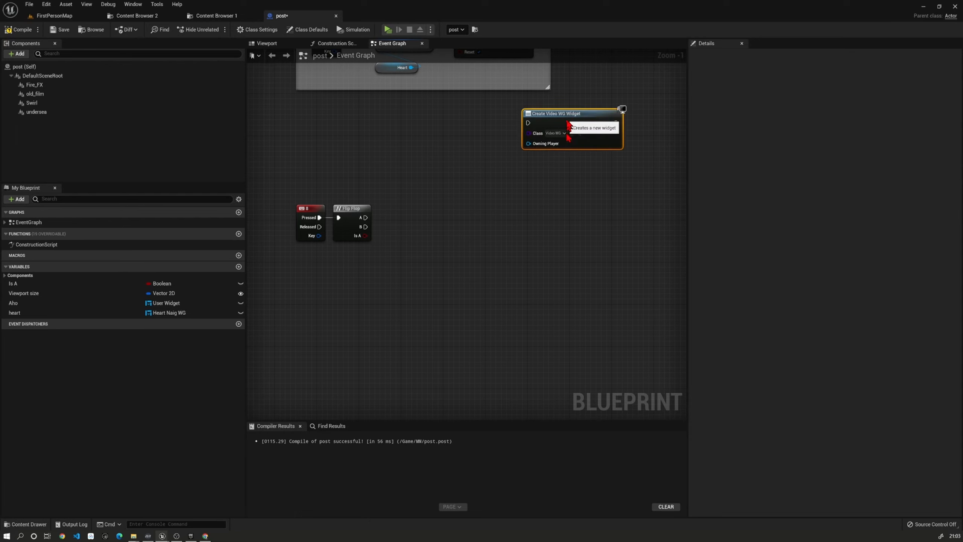
right_drag(516, 183, 507, 414)
drag(576, 344, 483, 201)
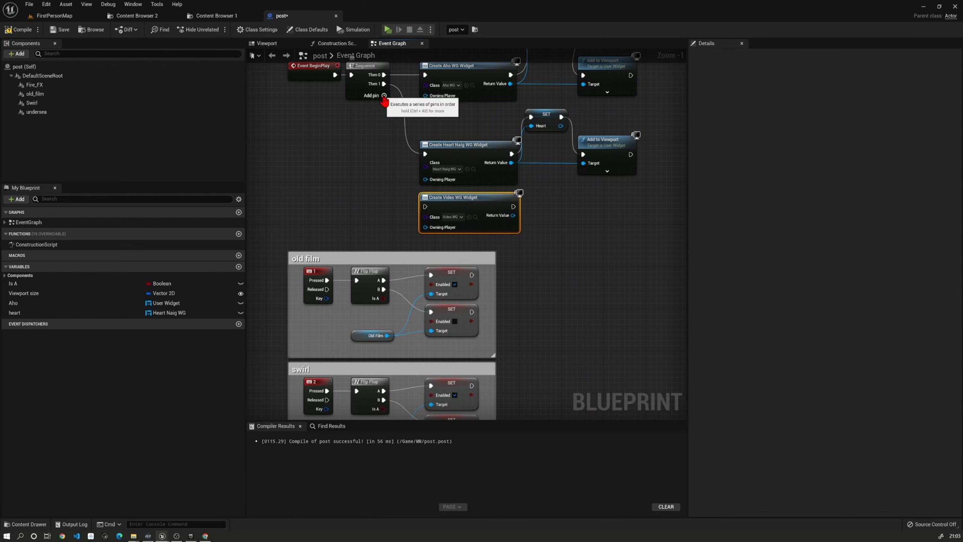
click(383, 95)
drag(384, 93, 425, 207)
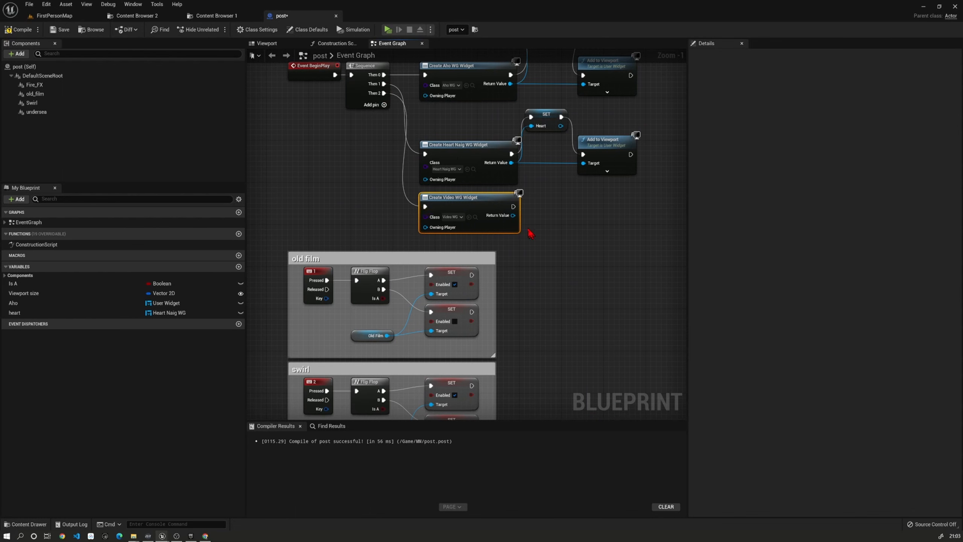
Step: Promote the Return Value of Create Video WG Widget to a variable named video_WG
drag(515, 215, 597, 195)
click(613, 281)
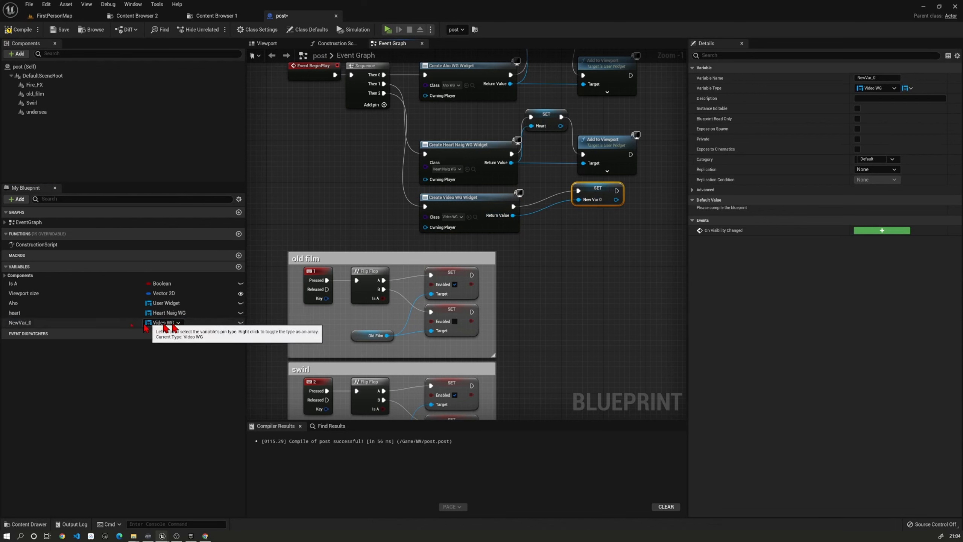
double_click(22, 322)
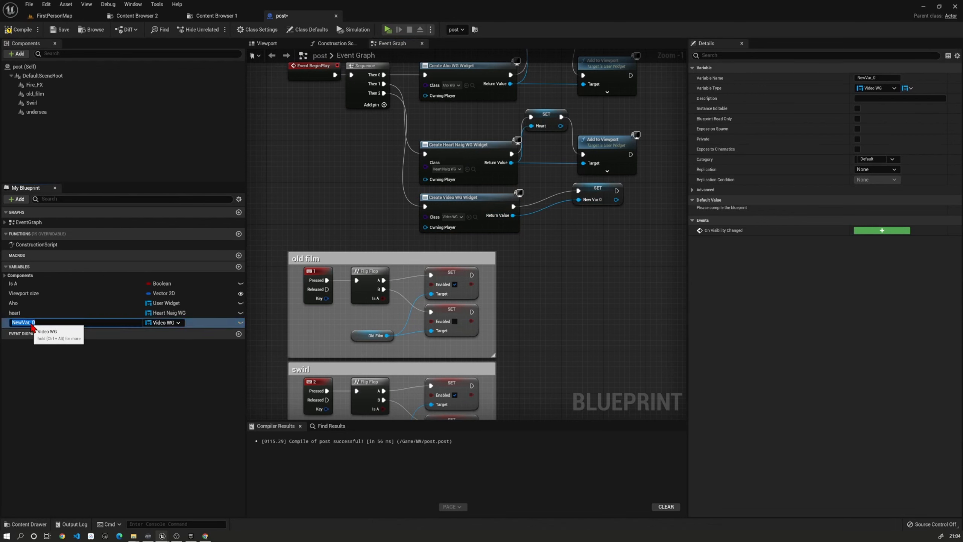
text(video_WG)
key(Return)
Step: Add a getter for the video_WG variable just above the Flip Flop of the 8 key event
right_drag(574, 304, 572, 251)
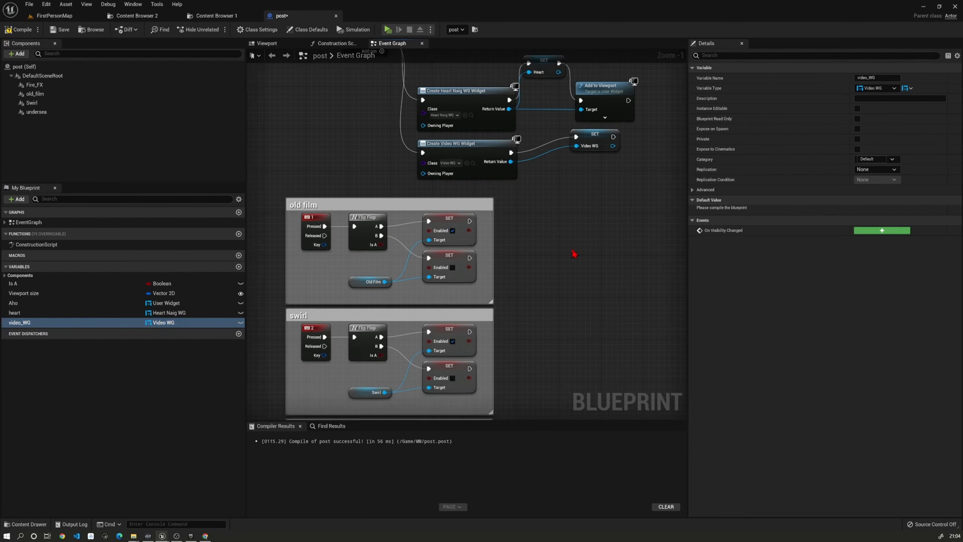
scroll(574, 254, down, 5)
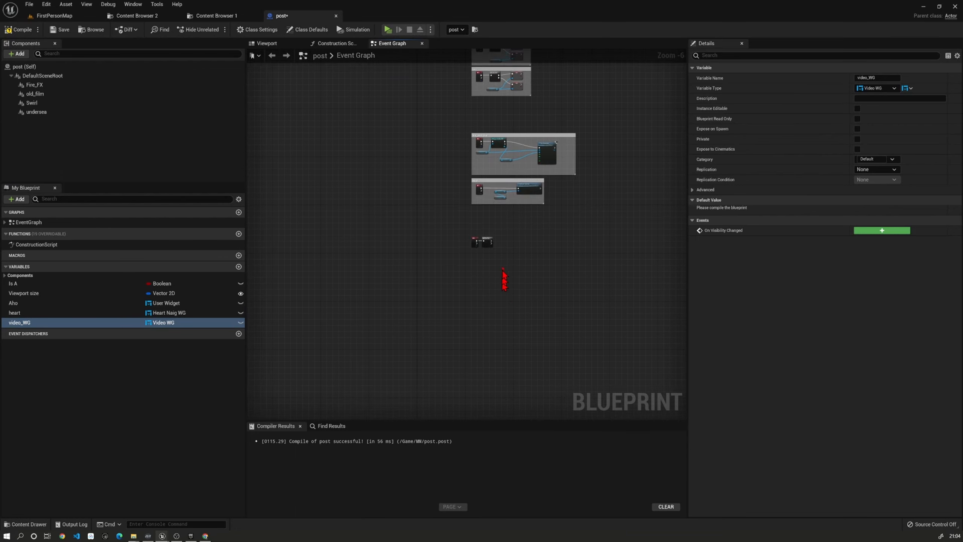
scroll(504, 280, up, 2)
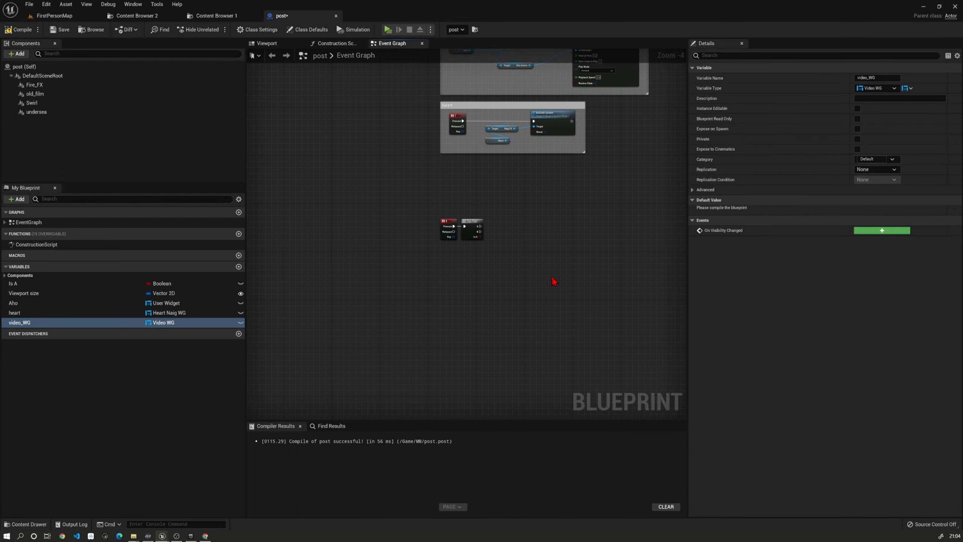
right_drag(553, 278, 482, 269)
scroll(455, 245, up, 2)
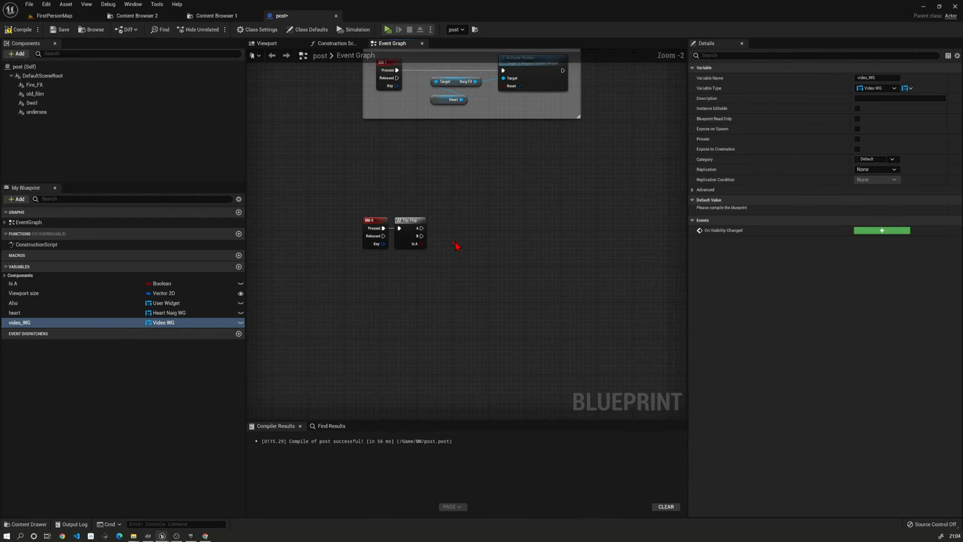
drag(42, 326, 402, 275)
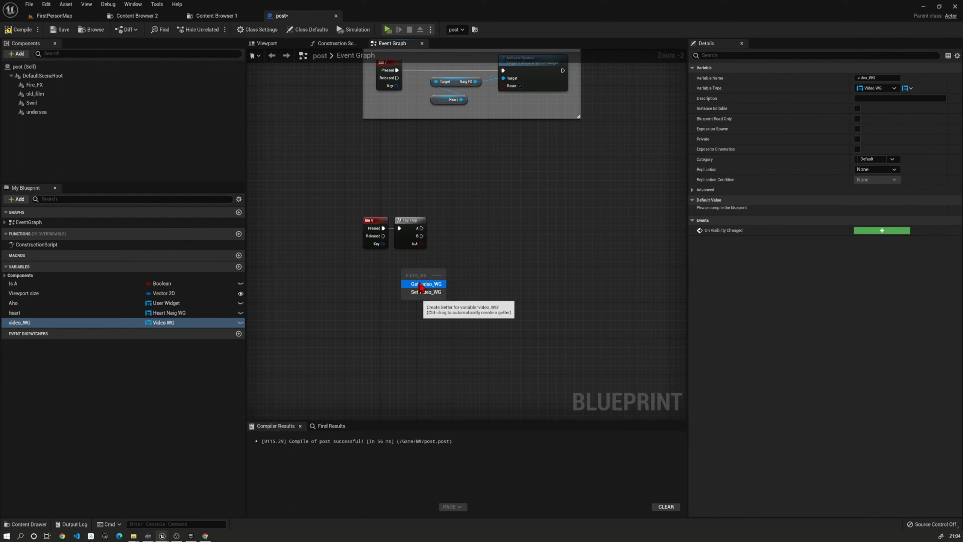
click(414, 276)
scroll(491, 243, up, 2)
right_drag(494, 225, 457, 274)
drag(370, 285, 358, 196)
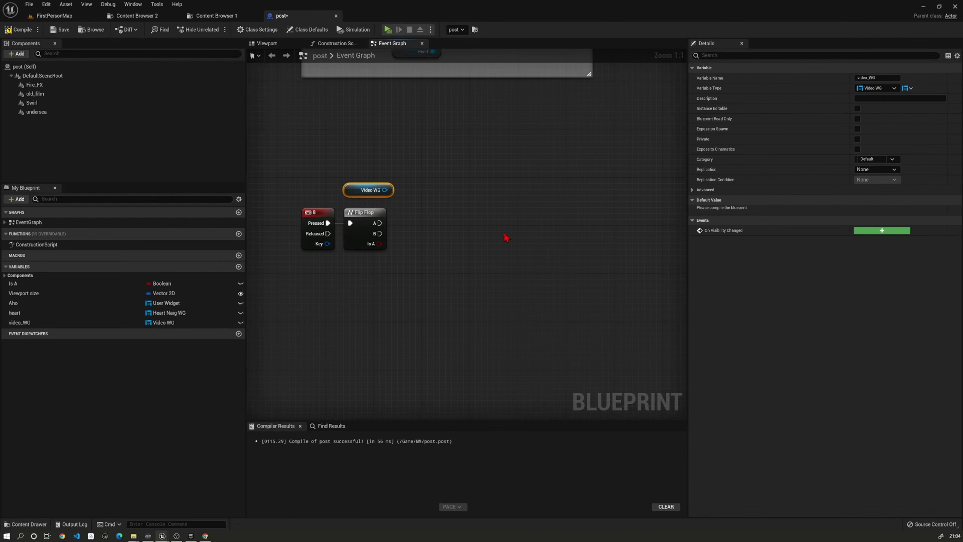
right_drag(505, 237, 489, 251)
drag(363, 236, 427, 236)
click(440, 192)
drag(370, 203, 451, 218)
text(op)
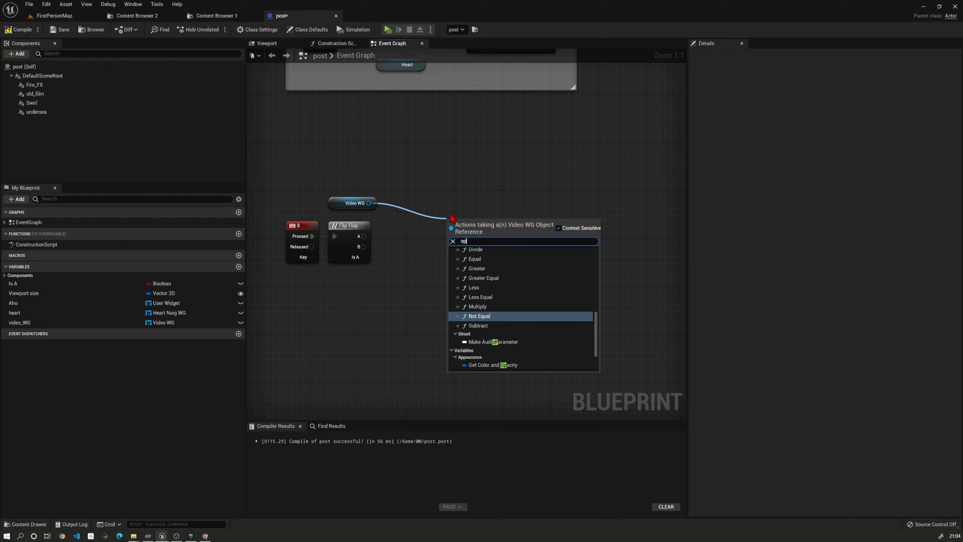
text(e)
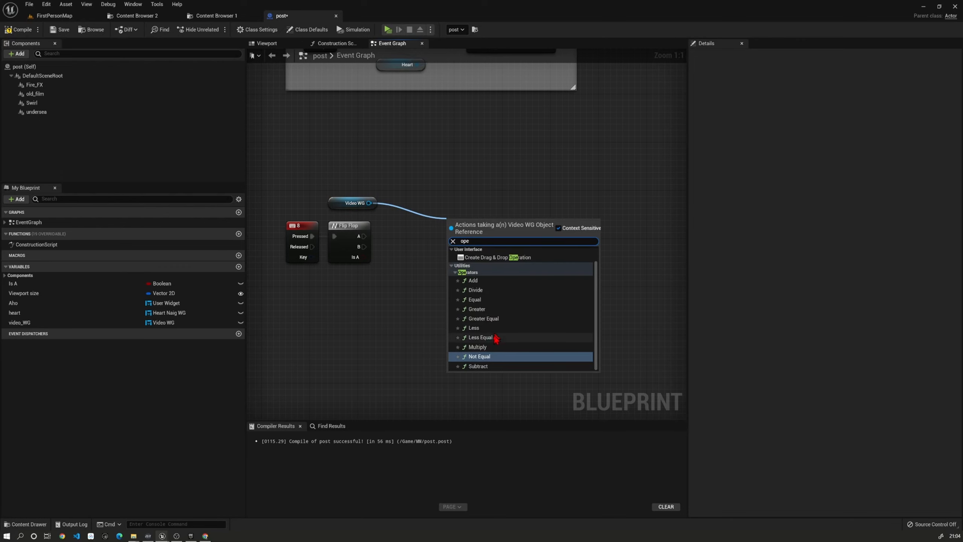
click(393, 260)
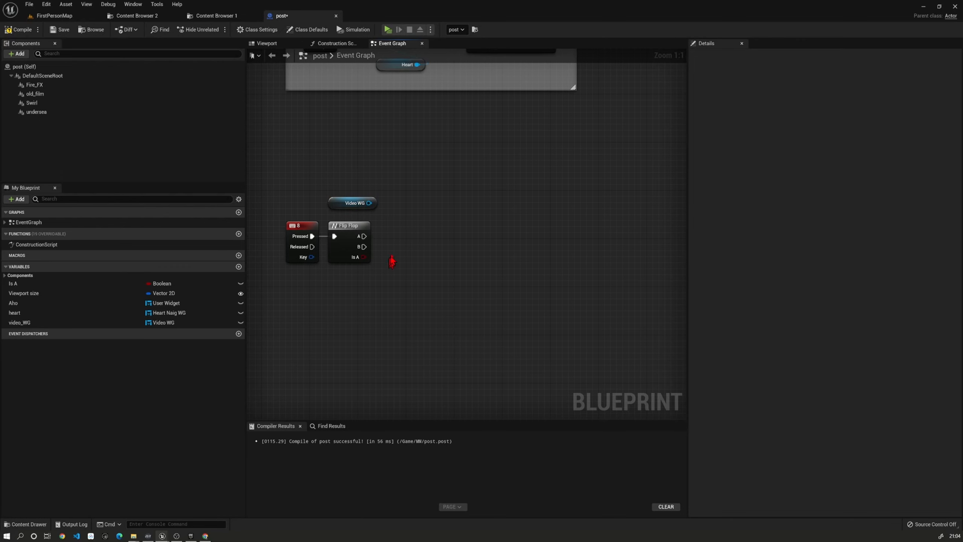
Step: Paste a copy of the Create Video WG Widget node beside the 8 key's Flip Flop node
scroll(393, 260, down, 7)
right_drag(517, 127, 512, 220)
right_drag(495, 185, 545, 93)
right_drag(497, 335, 506, 196)
scroll(447, 191, up, 5)
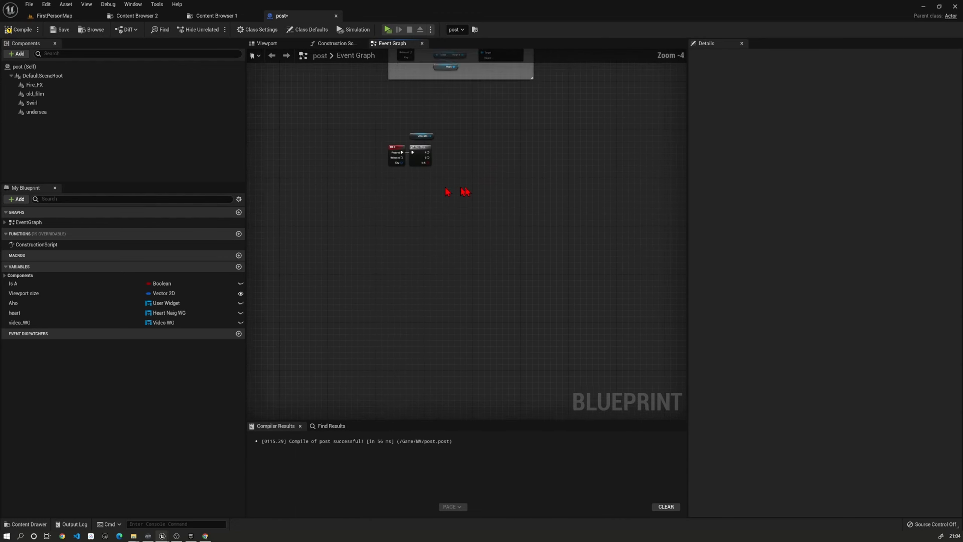
right_drag(489, 147, 448, 237)
key(ctrl+v)
drag(452, 241, 408, 209)
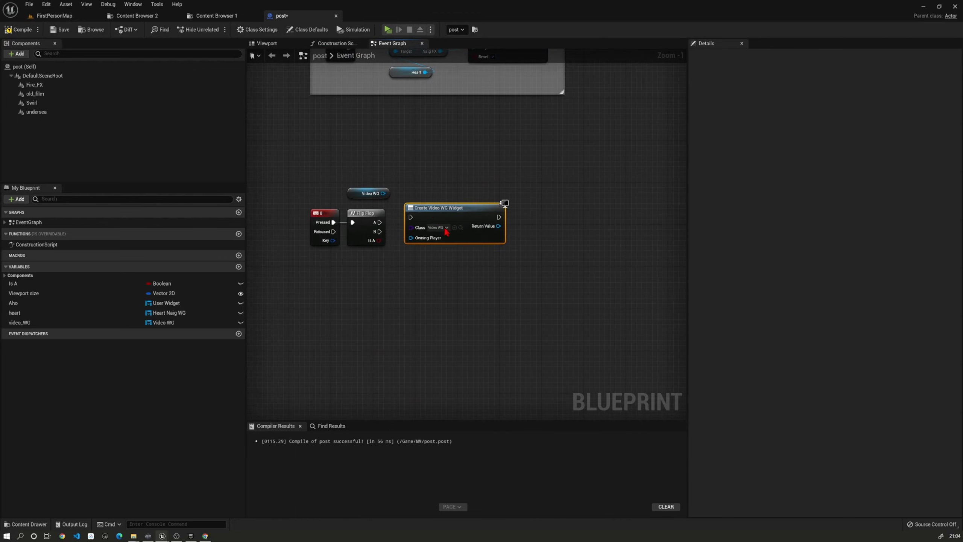
drag(498, 218, 562, 237)
text(open)
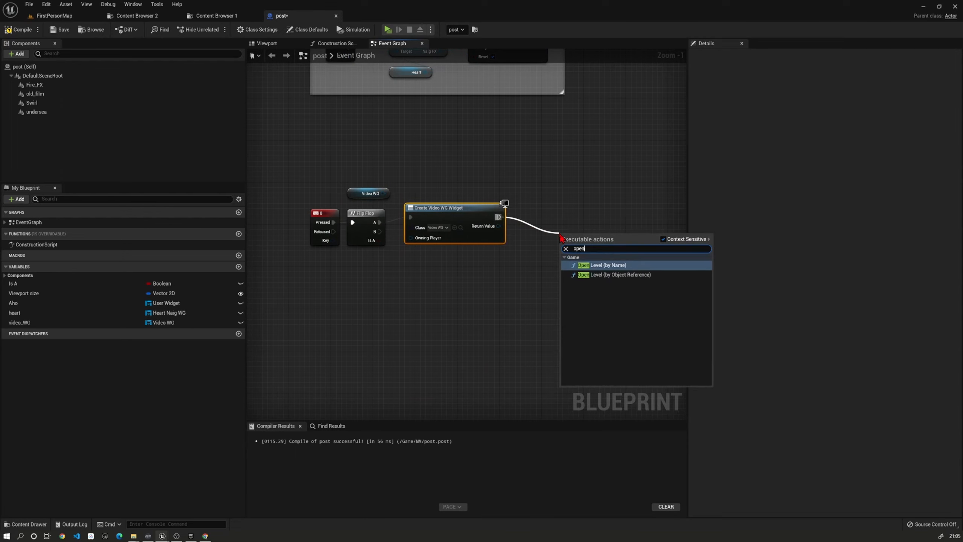
click(578, 214)
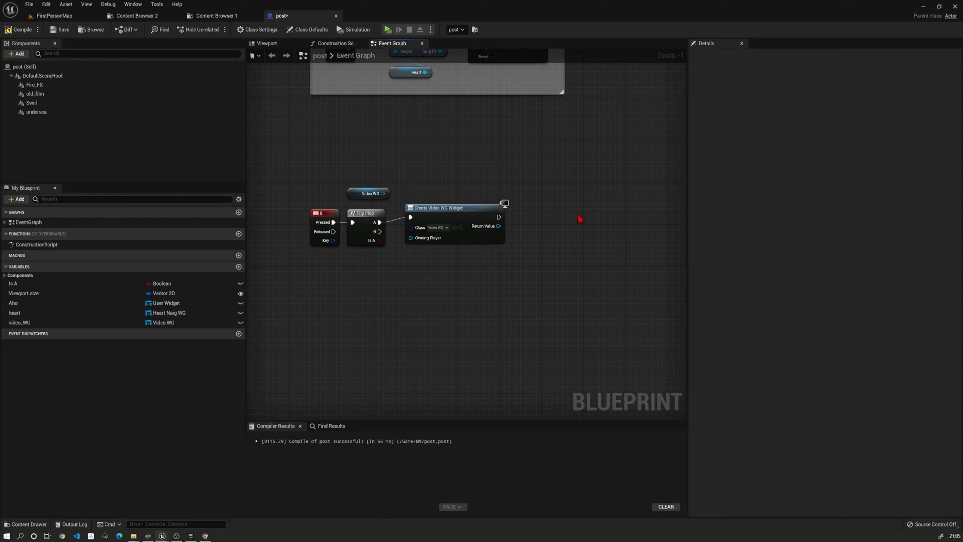
drag(383, 193, 487, 310)
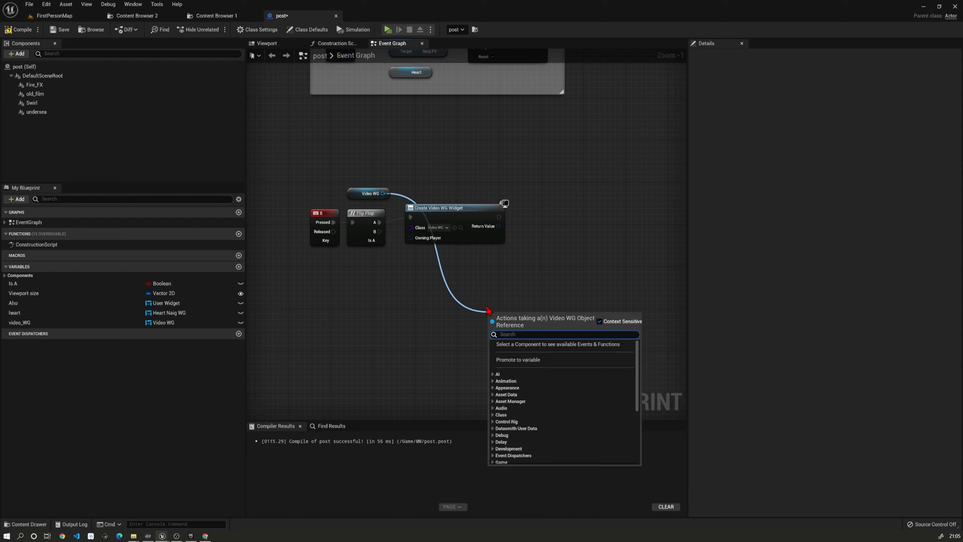
text(open)
click(509, 286)
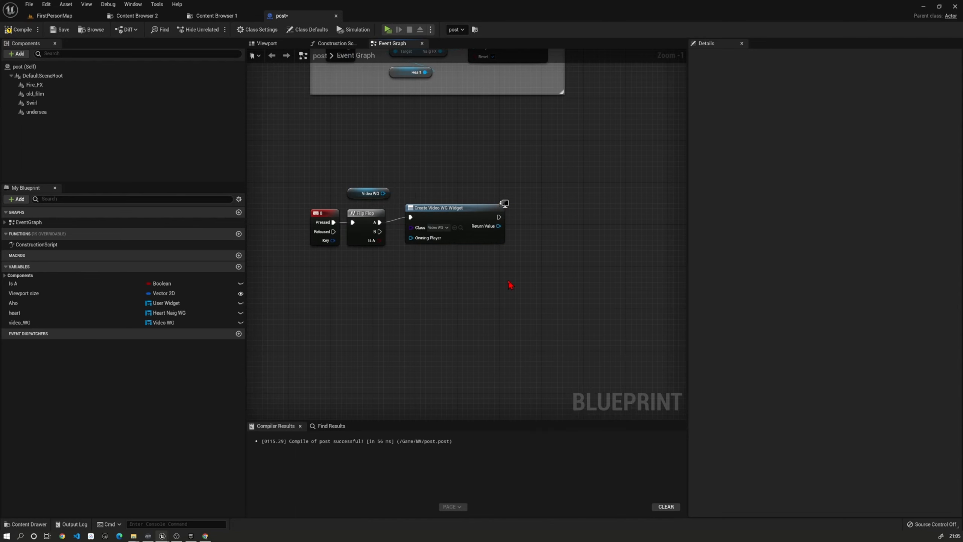
click(351, 194)
drag(498, 226, 530, 300)
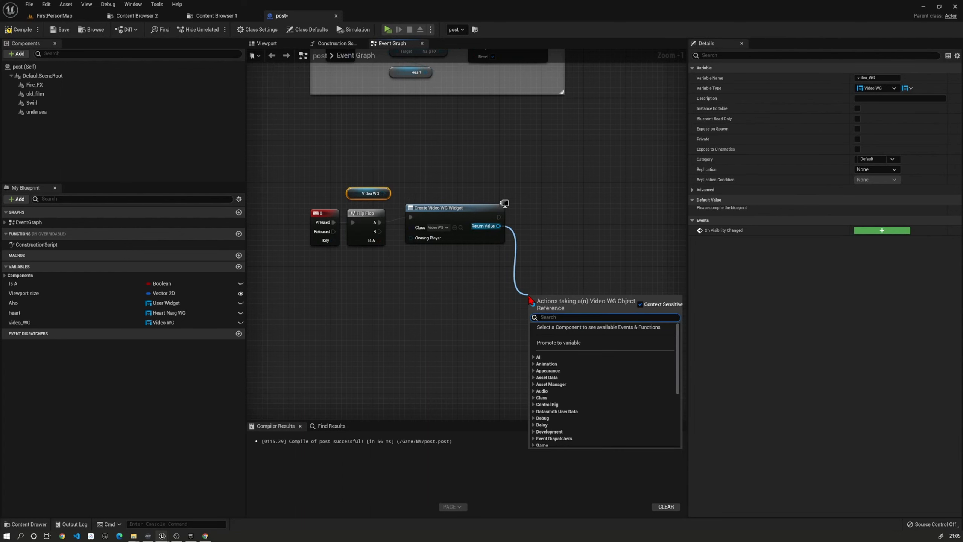
click(522, 185)
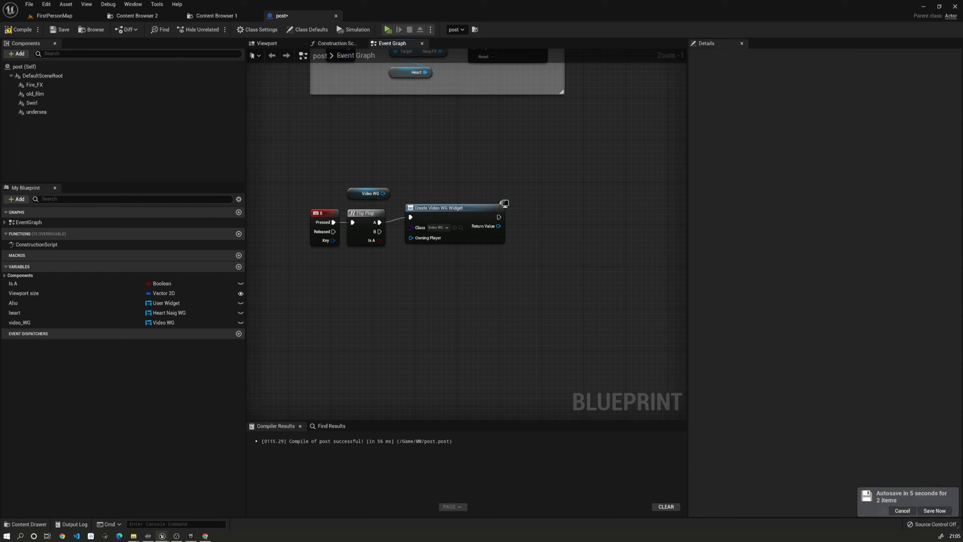
right_drag(503, 285, 508, 276)
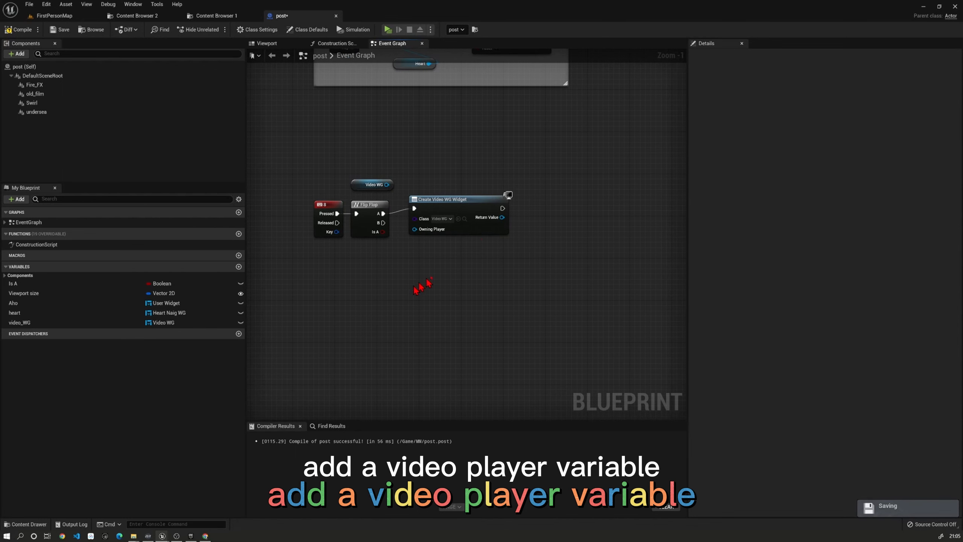
click(365, 184)
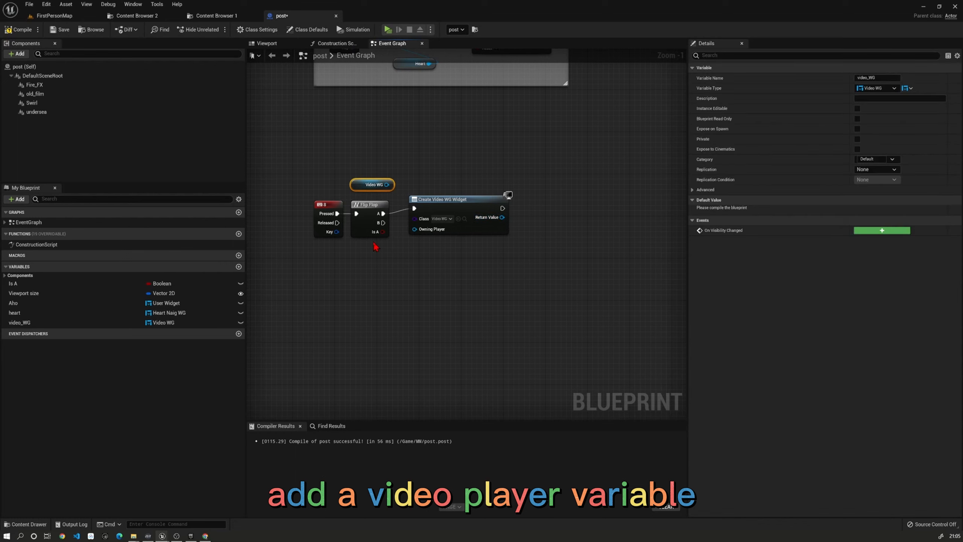
Step: Add a variable named M_player with the Media Player object reference type
click(239, 266)
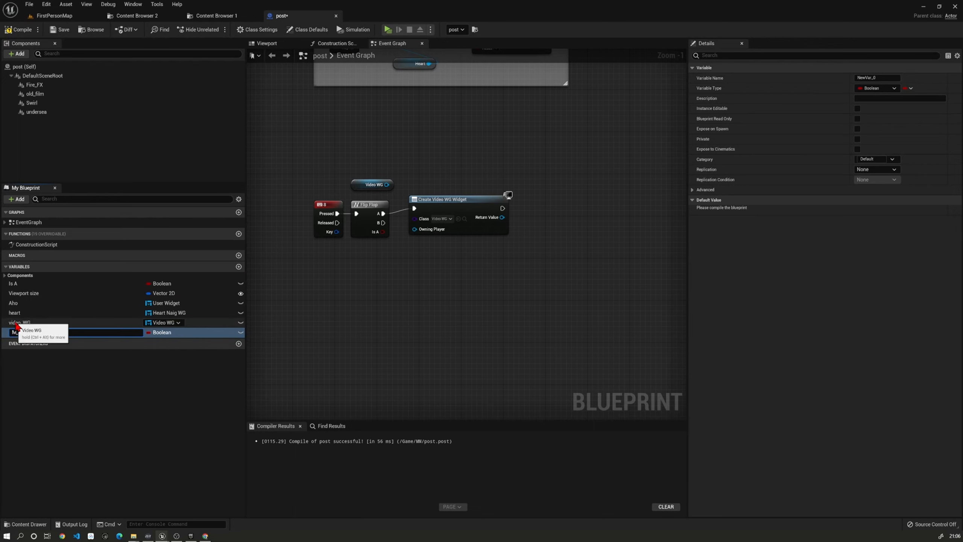
text(M_player)
key(Return)
click(165, 332)
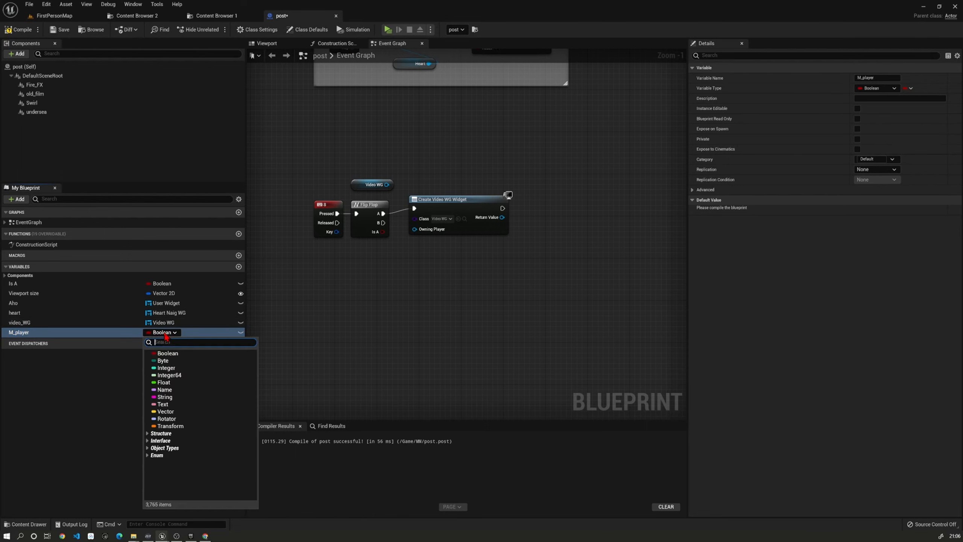
text(me)
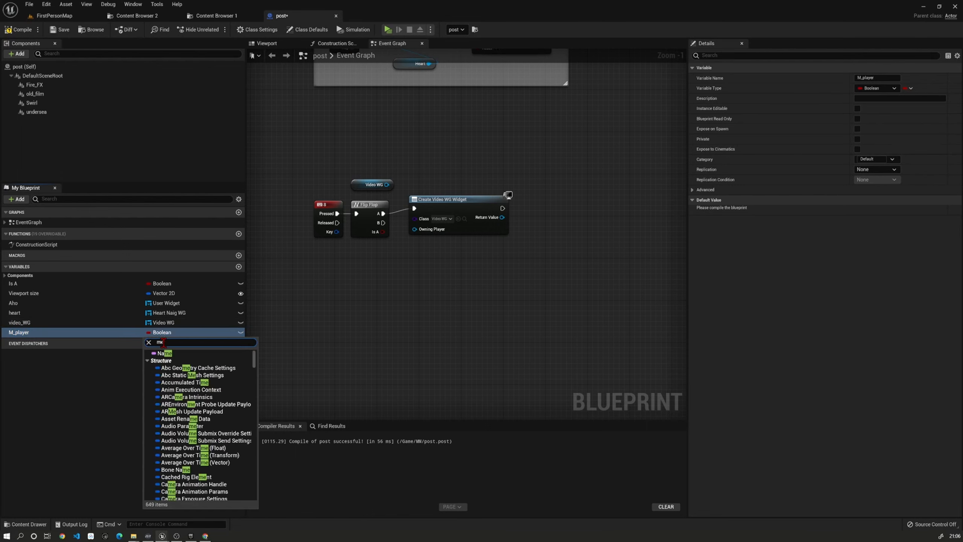
text(d)
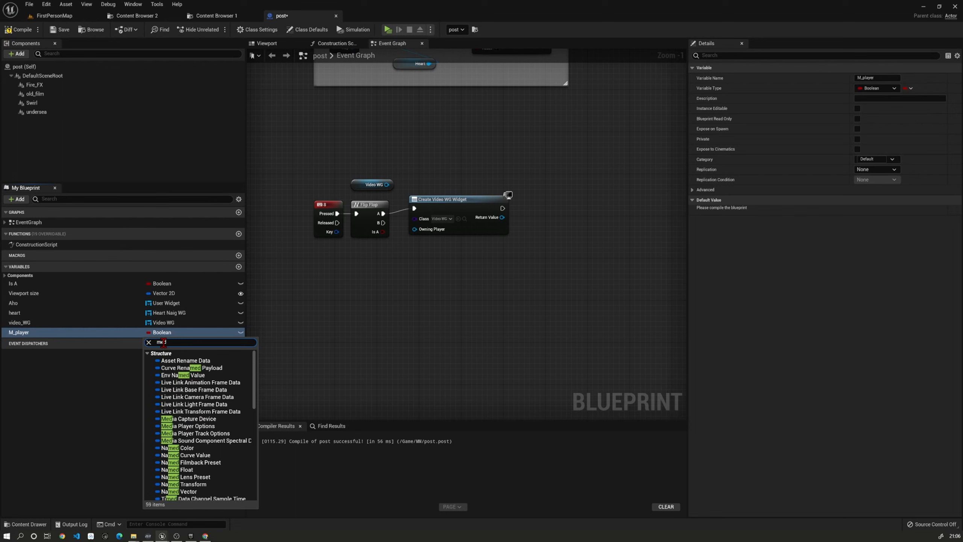
text(ia)
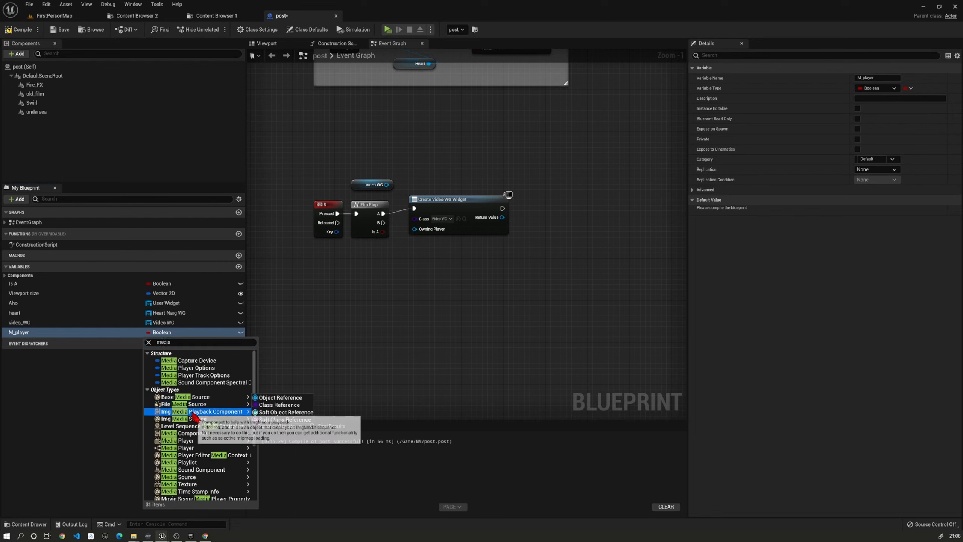
mouse_move(200, 442)
click(281, 441)
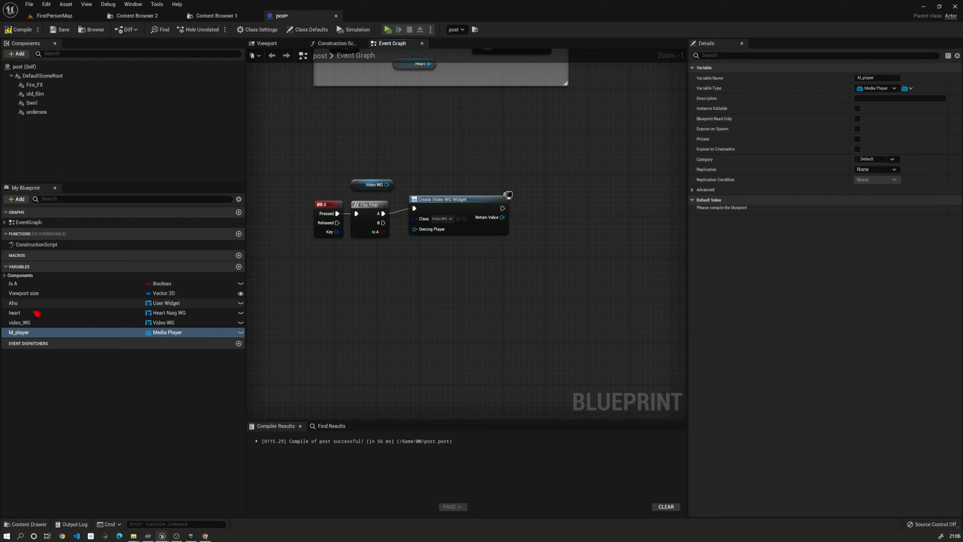
Step: Place an M_player getter below the 8 key's Flip Flop and delete the Create Video WG Widget node beside it
drag(36, 339, 376, 254)
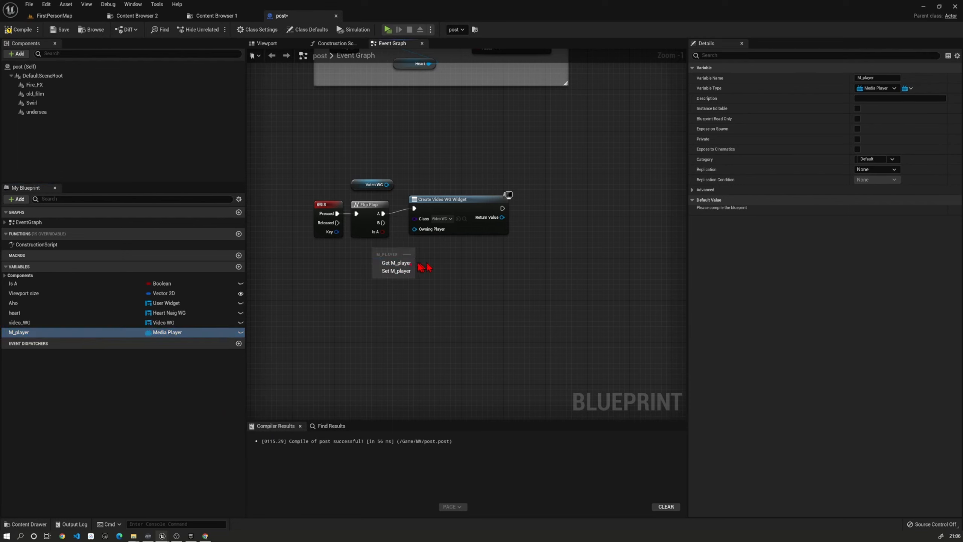
click(394, 259)
click(375, 185)
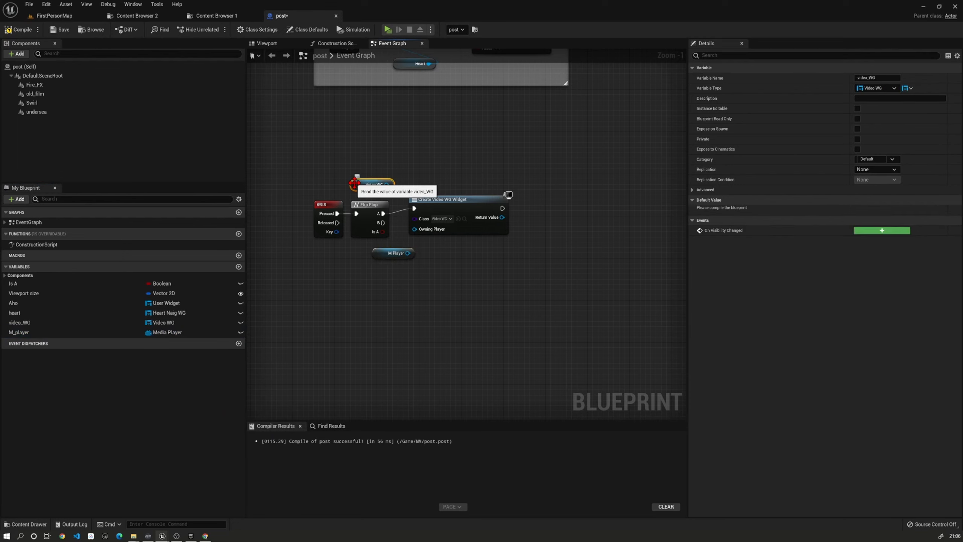
drag(527, 189, 453, 262)
key(Delete)
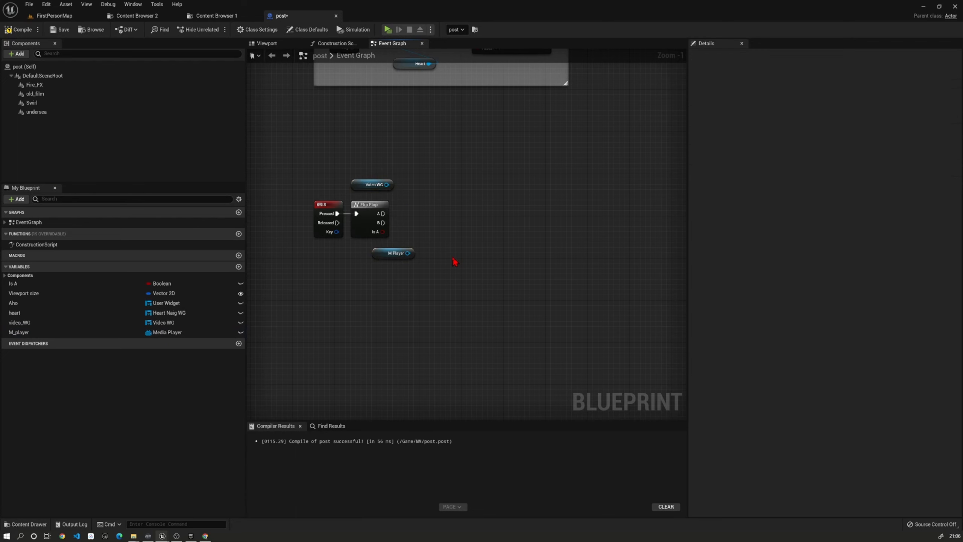
Step: Move the M_player getter above the Video WG getter and add an Open Source node that targets M_player
drag(390, 257, 368, 173)
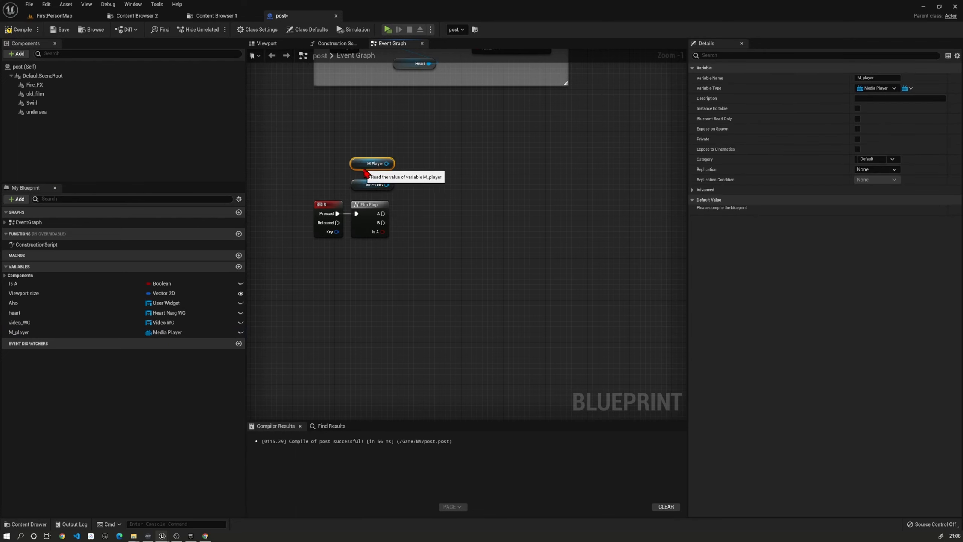
mouse_move(457, 197)
right_down()
mouse_move(463, 221)
mouse_move(468, 211)
right_up()
drag(365, 181, 505, 242)
text(open)
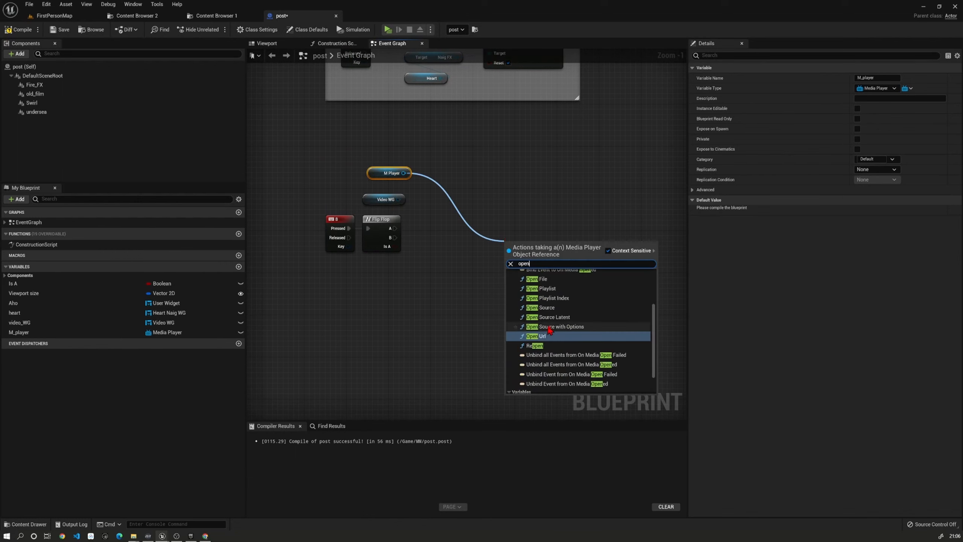
click(546, 308)
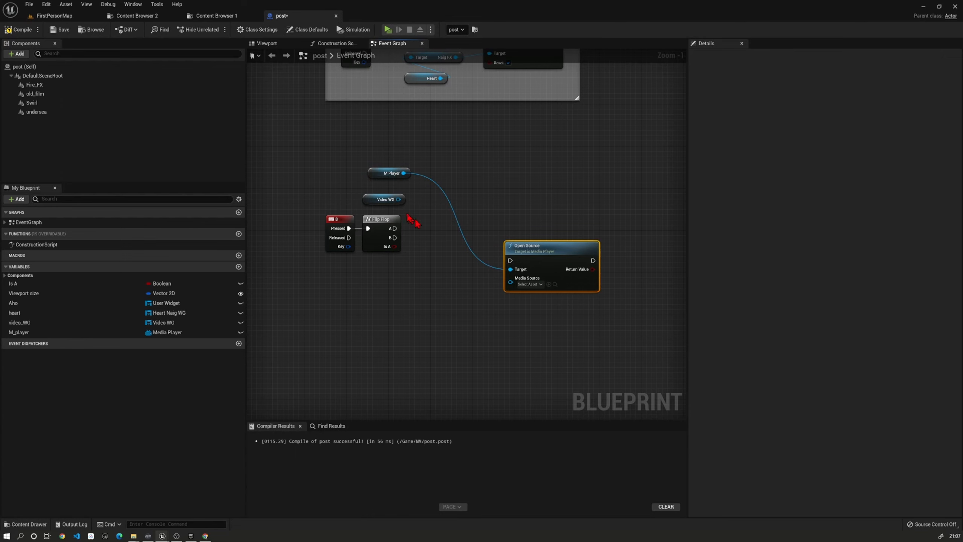
Step: Run Open Source from the Flip Flop's A output, choosing the file media source other than Led_Wall_Video_Modulus_Logs, with the Video WG getter below the Flip Flop
drag(375, 199, 385, 285)
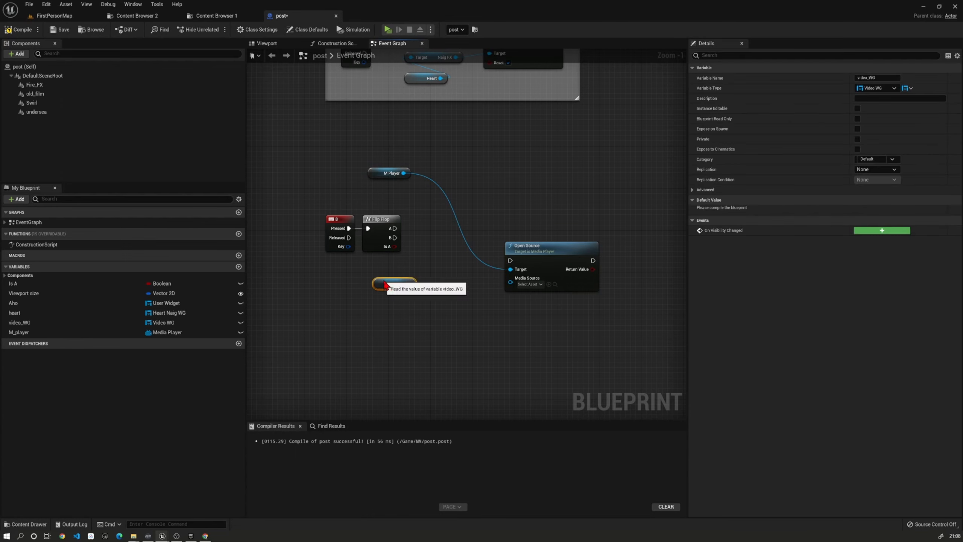
drag(395, 228, 496, 220)
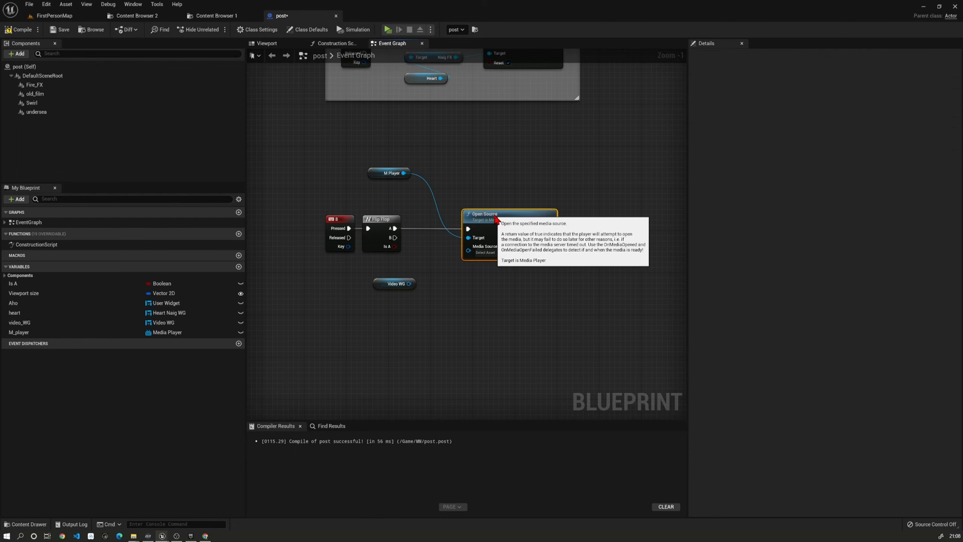
click(499, 255)
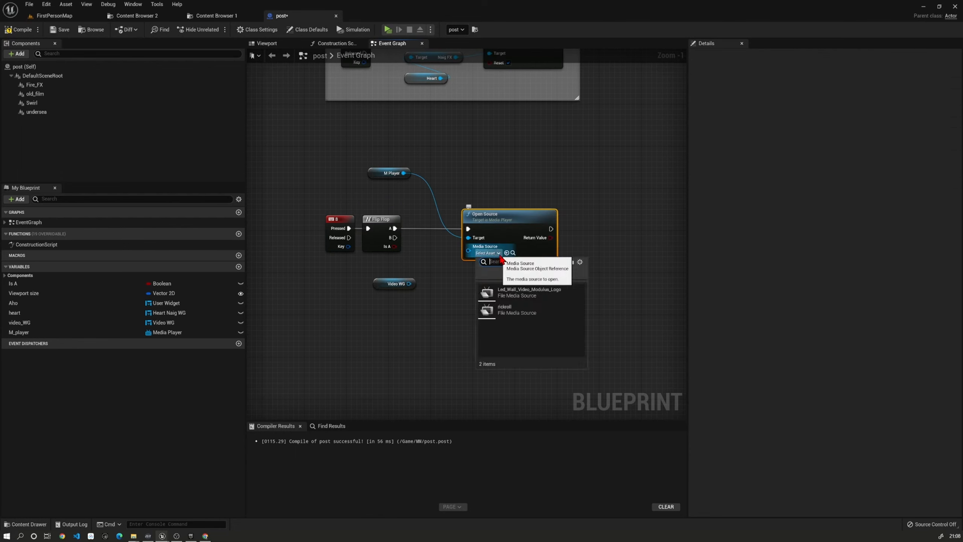
click(510, 310)
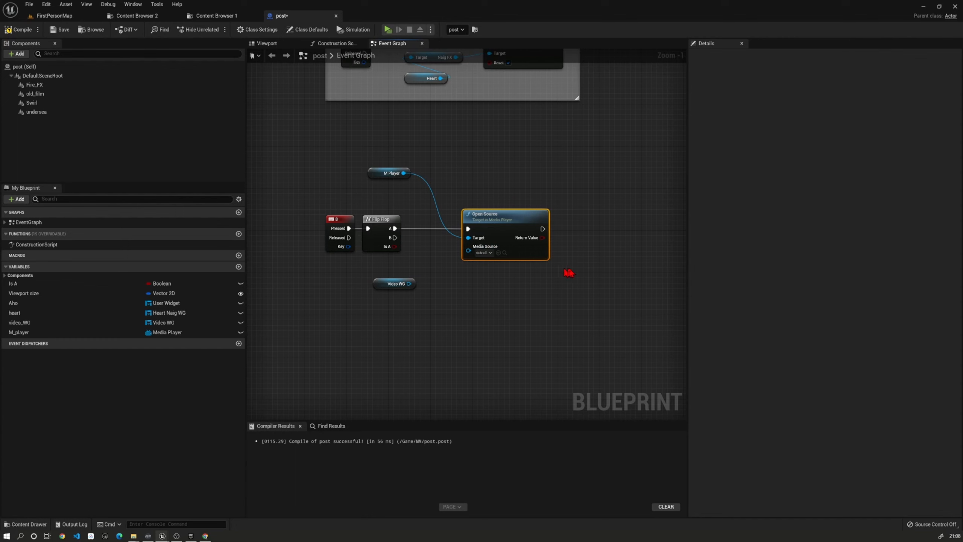
Step: Add an Add Media Sound Component node after Open Source and align it with the execution row
right_drag(597, 266, 573, 267)
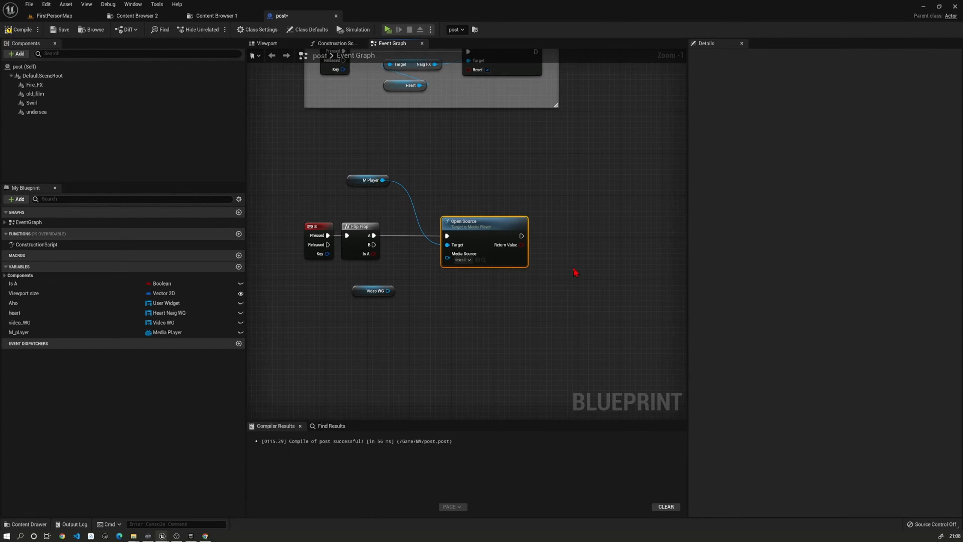
drag(522, 235, 574, 243)
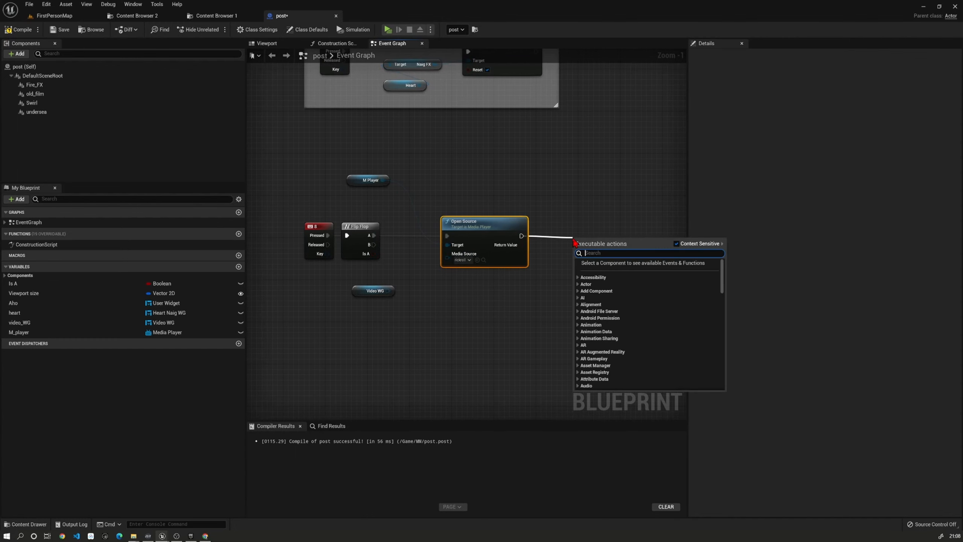
text(add)
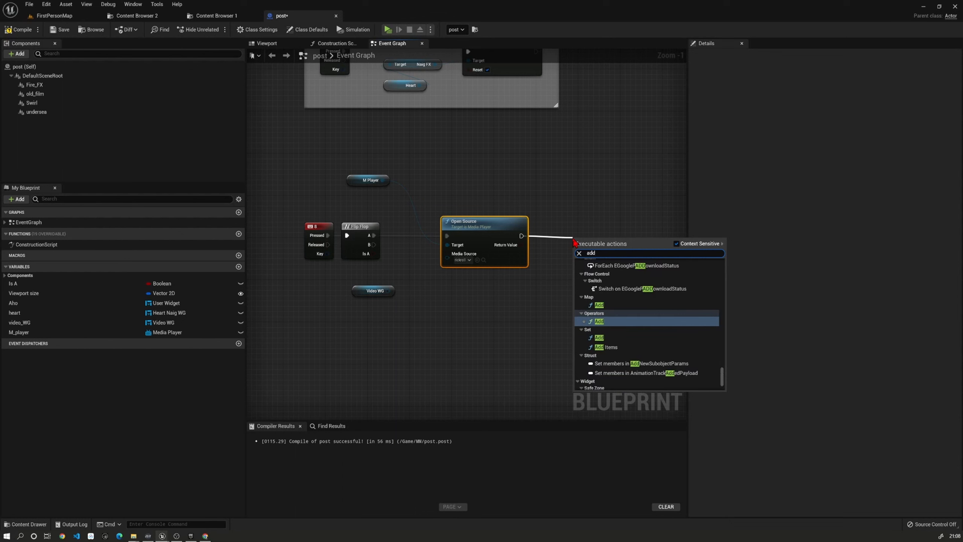
text( med)
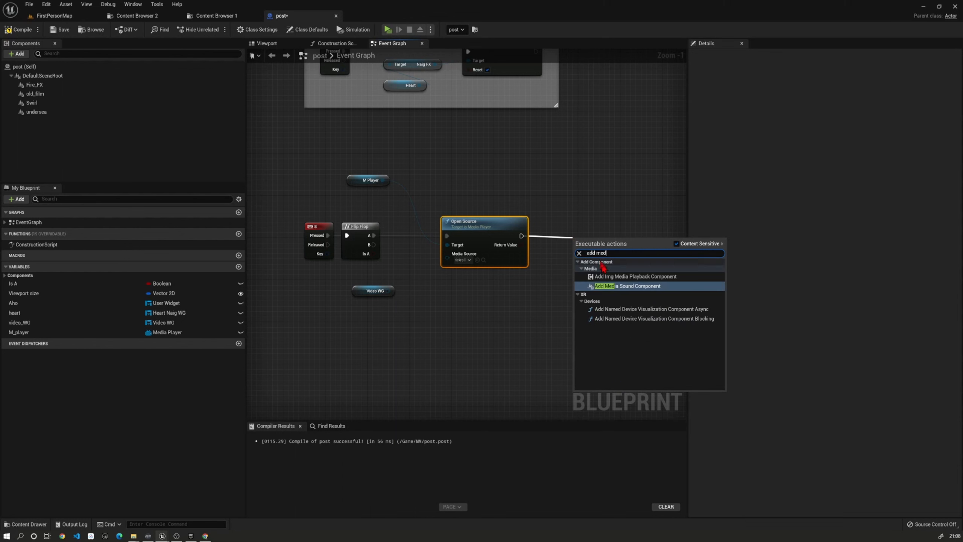
click(617, 288)
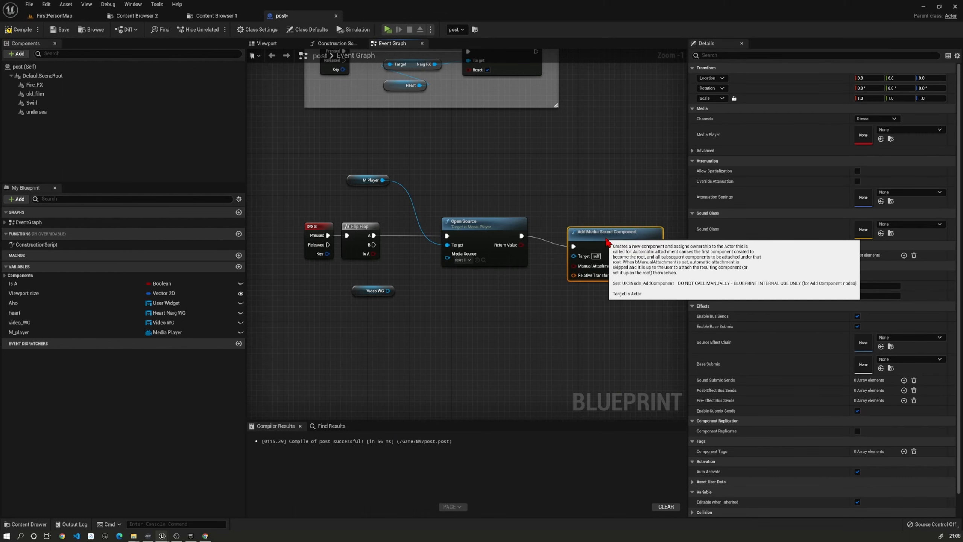
drag(606, 239, 585, 228)
Step: Add a Delay node that runs after Add Media Sound Component
right_drag(567, 314, 527, 315)
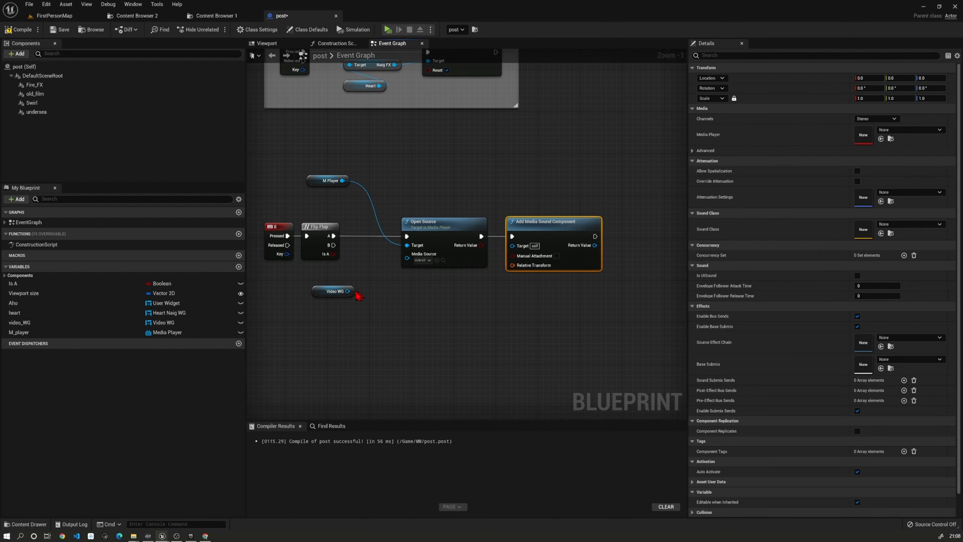
drag(347, 292, 349, 292)
right_drag(547, 315, 477, 310)
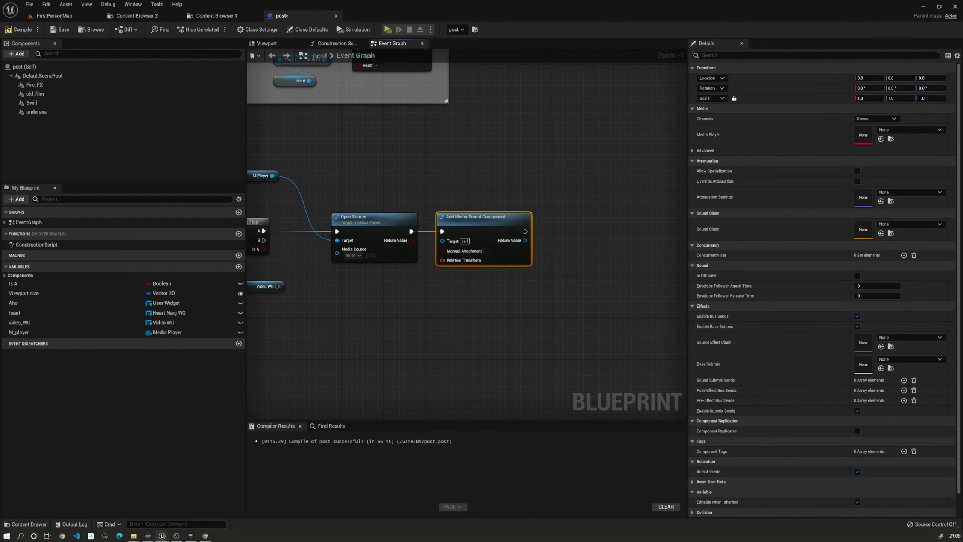
drag(525, 231, 584, 231)
text(de)
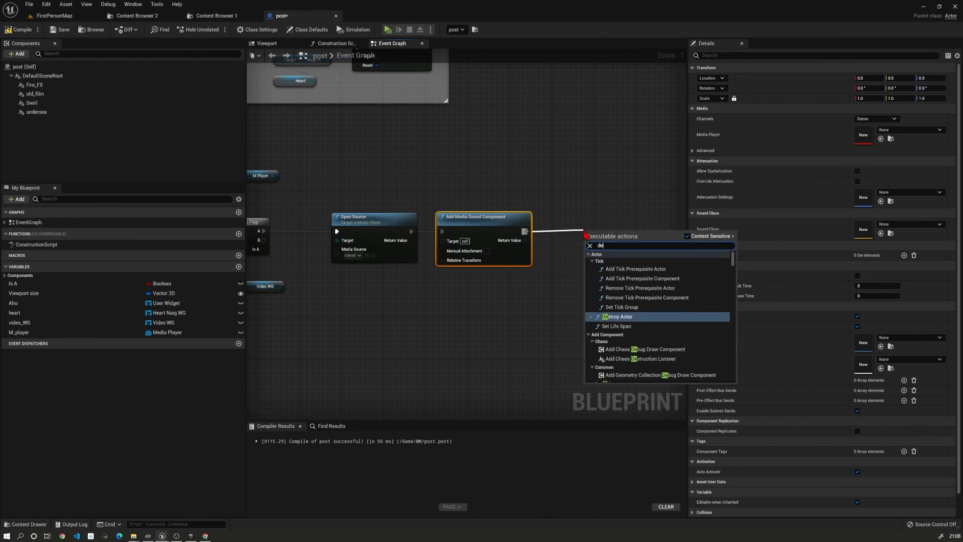
text(ela)
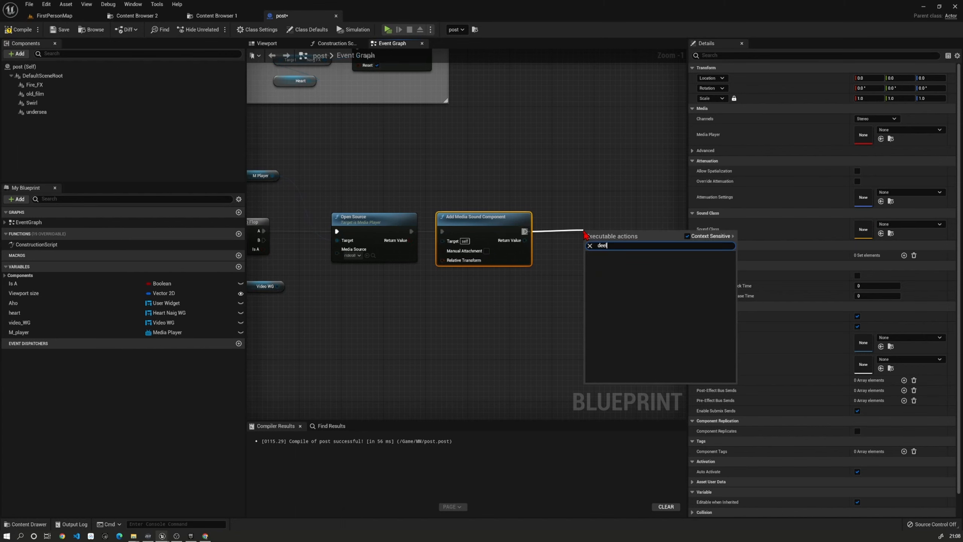
key(BackSpace)
key(BackSpace)
text(lay)
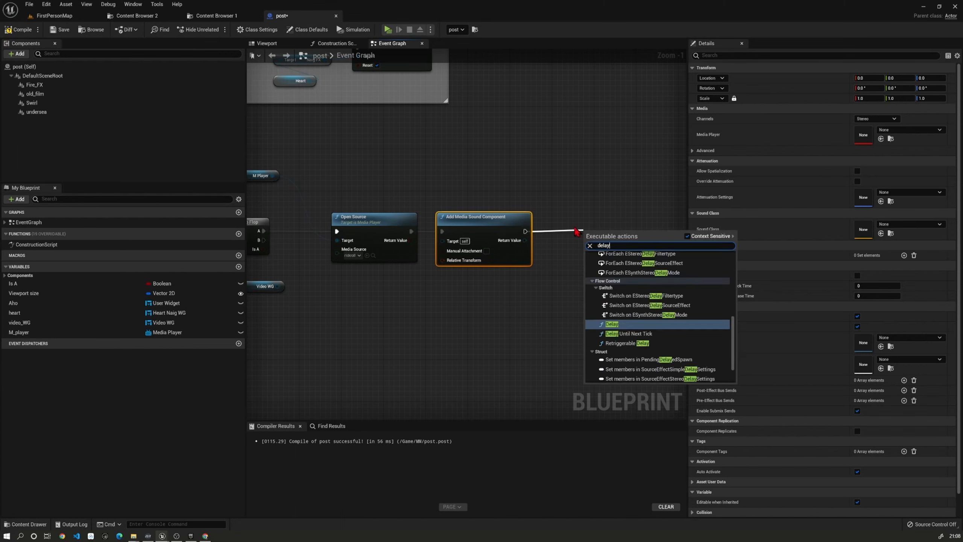
click(618, 325)
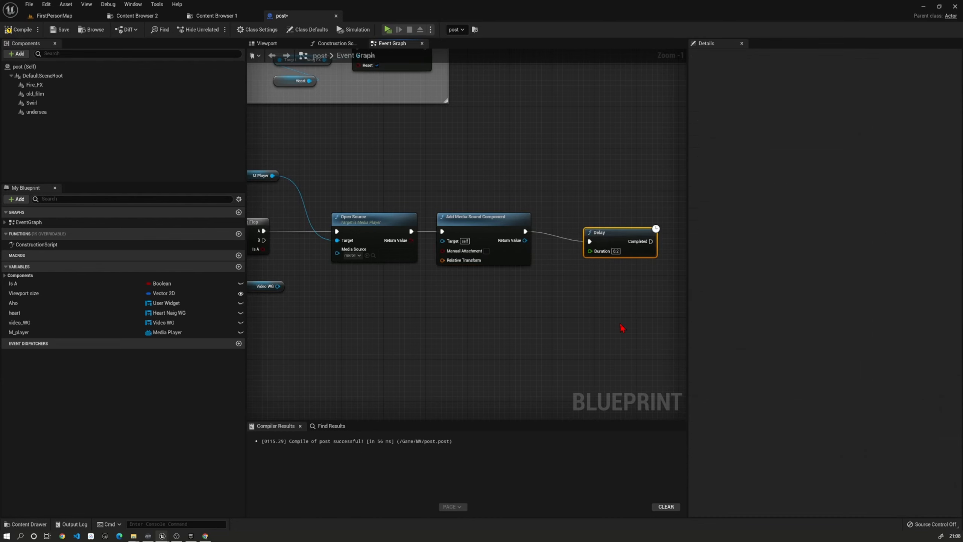
Step: Set the Delay's duration to 0.3 and align the node close beside Add Media Sound Component
click(620, 252)
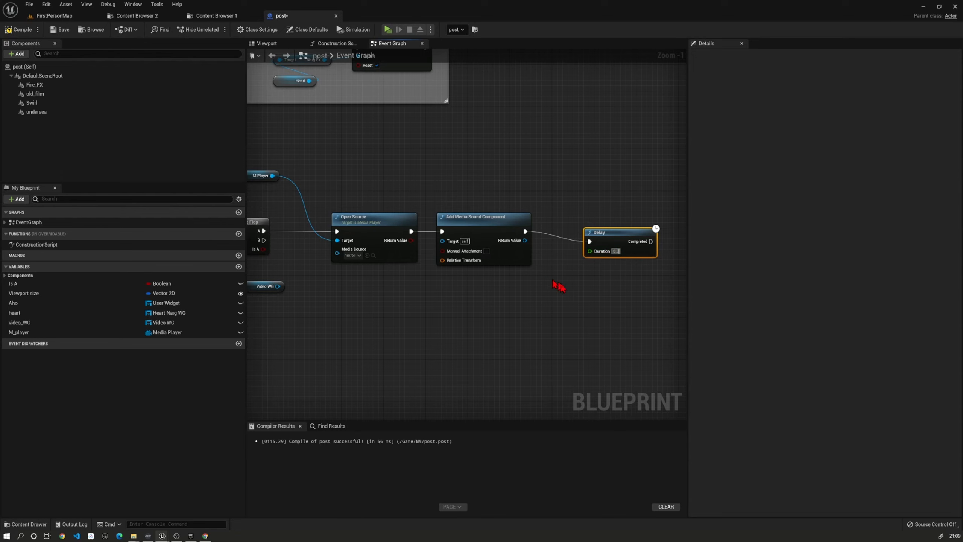
drag(616, 233, 568, 224)
right_drag(577, 298, 512, 305)
drag(533, 239, 505, 228)
Step: Add an Add to Viewport node that targets the Video WG getter and runs when the Delay completes
right_drag(497, 291, 577, 252)
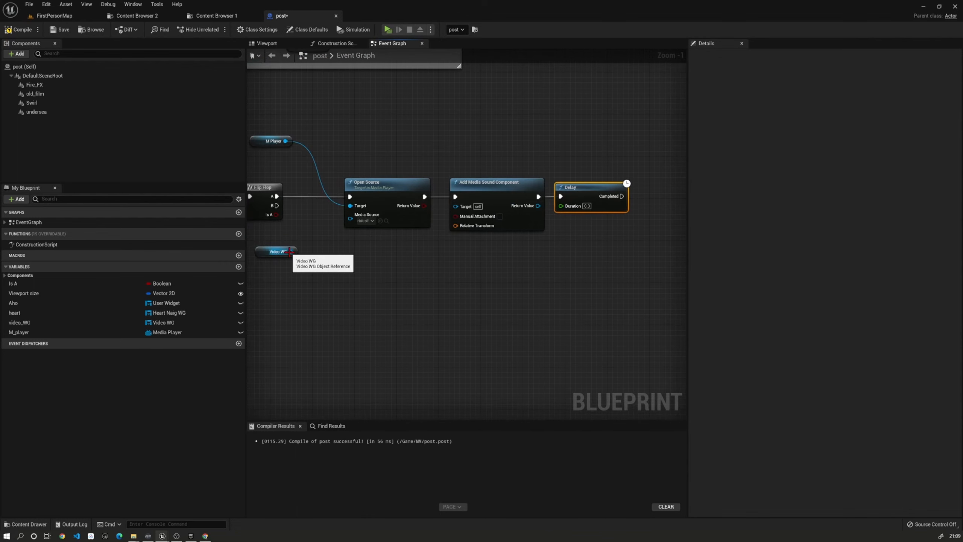
drag(291, 252, 634, 254)
text(add)
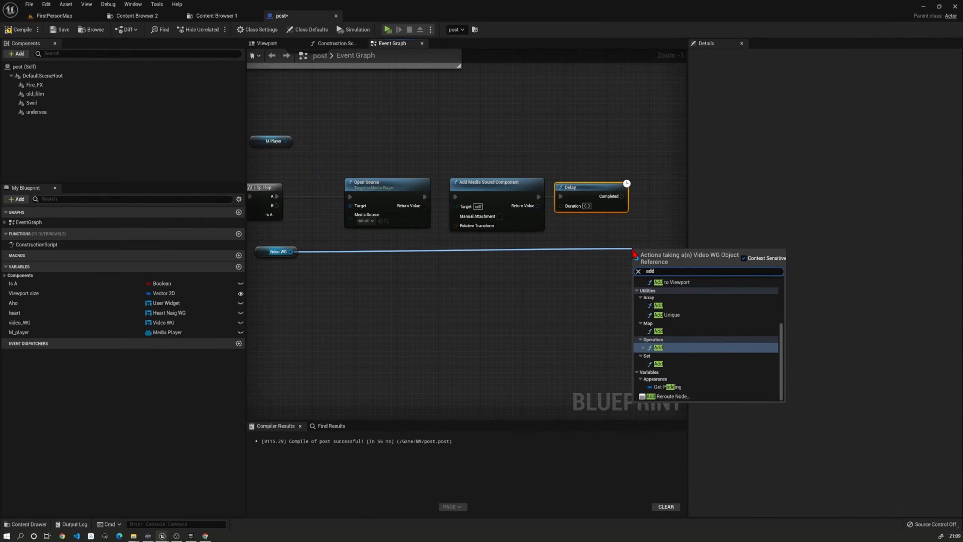
click(677, 280)
drag(678, 279, 687, 211)
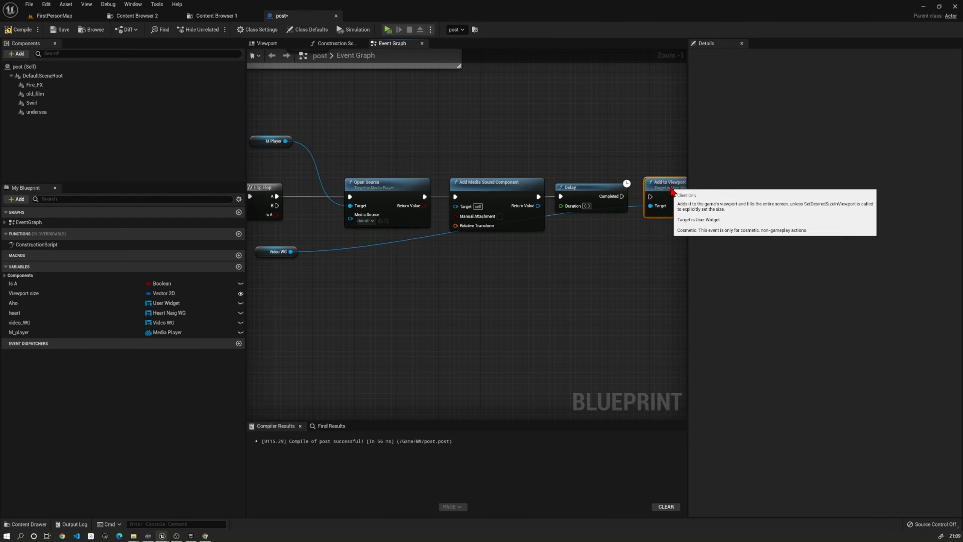
drag(621, 196, 650, 197)
Step: Tidy the getters by placing M_player just above the Flip Flop and Video WG just above Add Media Sound Component
drag(273, 255, 361, 153)
drag(271, 141, 325, 207)
right_drag(410, 269, 370, 306)
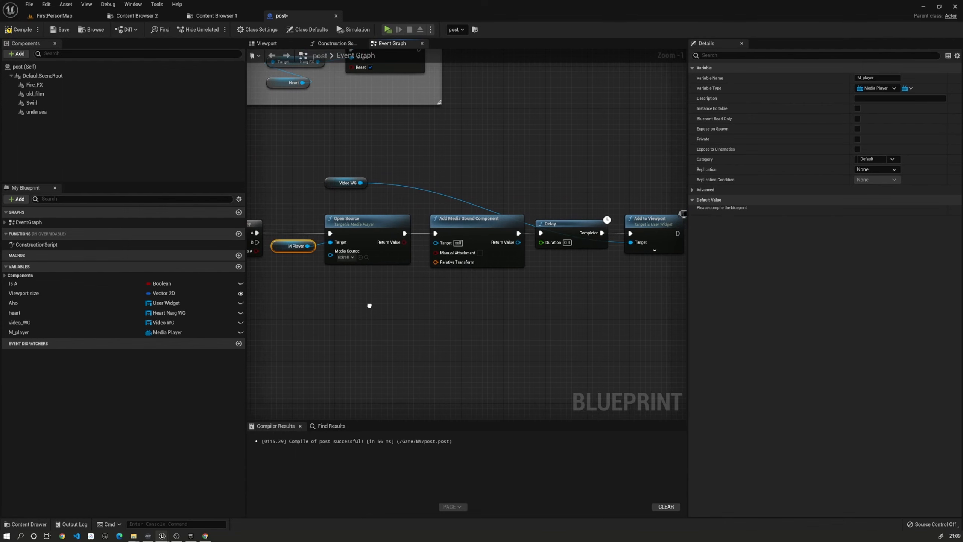
right_drag(369, 306, 421, 307)
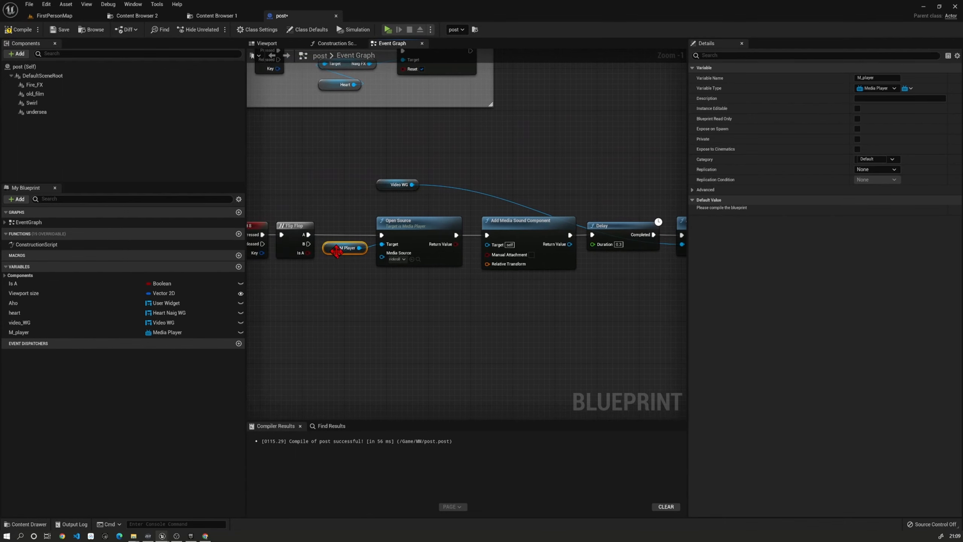
drag(336, 251, 289, 213)
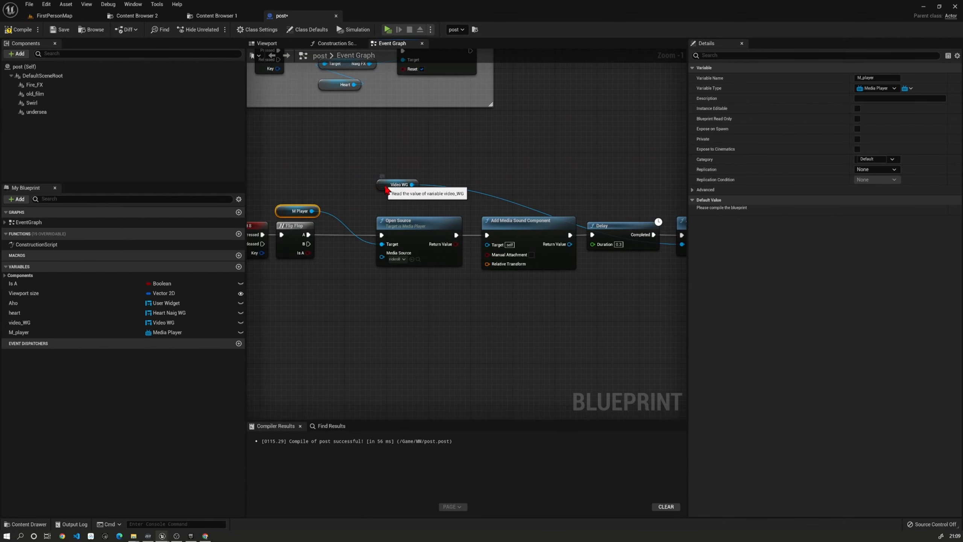
drag(386, 190, 528, 210)
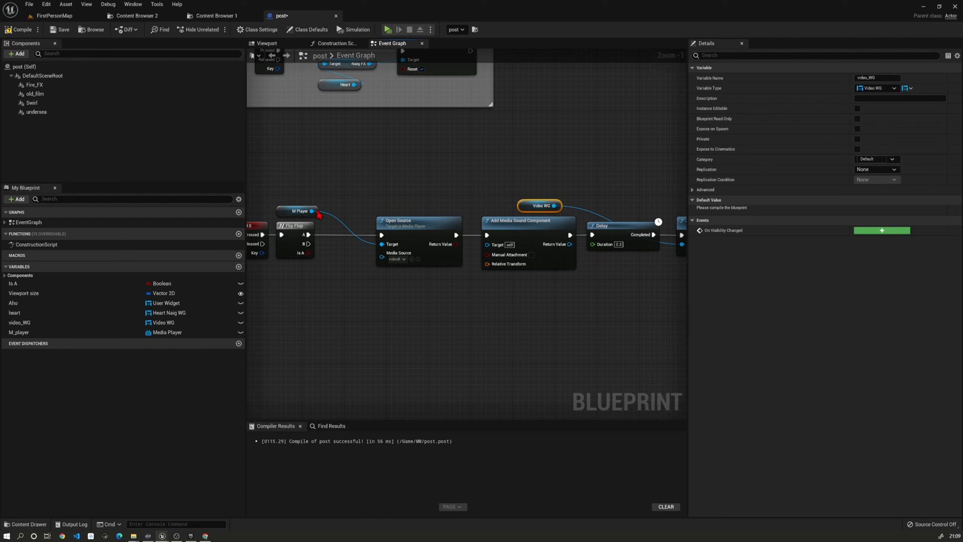
Step: Add a Pause node that targets the M_player getter and run it from the Flip Flop's B output
drag(311, 211, 403, 164)
text(p)
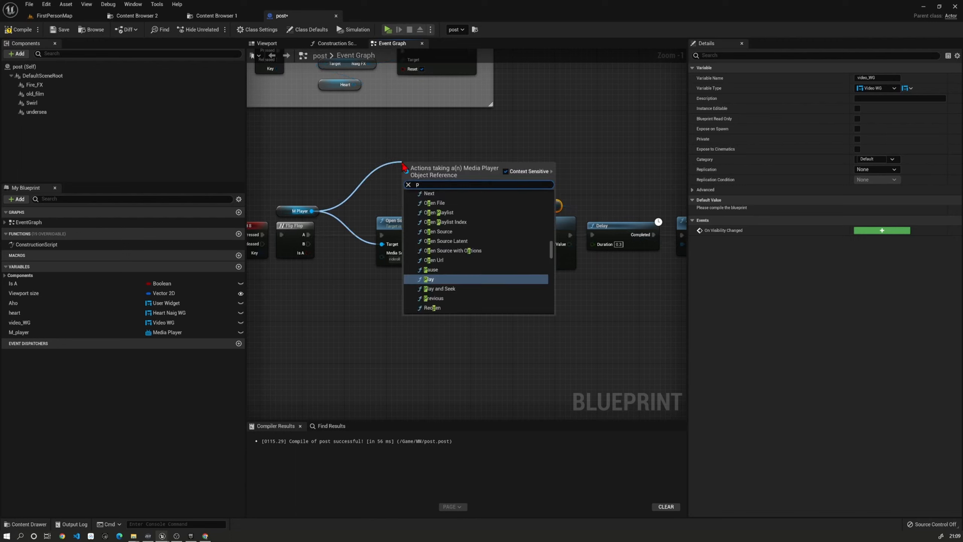
click(431, 269)
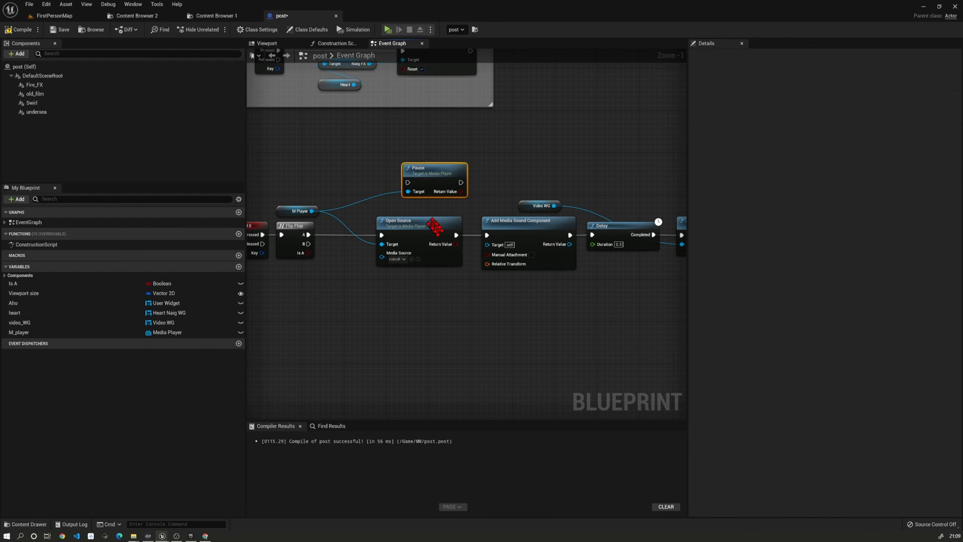
drag(308, 244, 410, 184)
right_drag(510, 176, 476, 158)
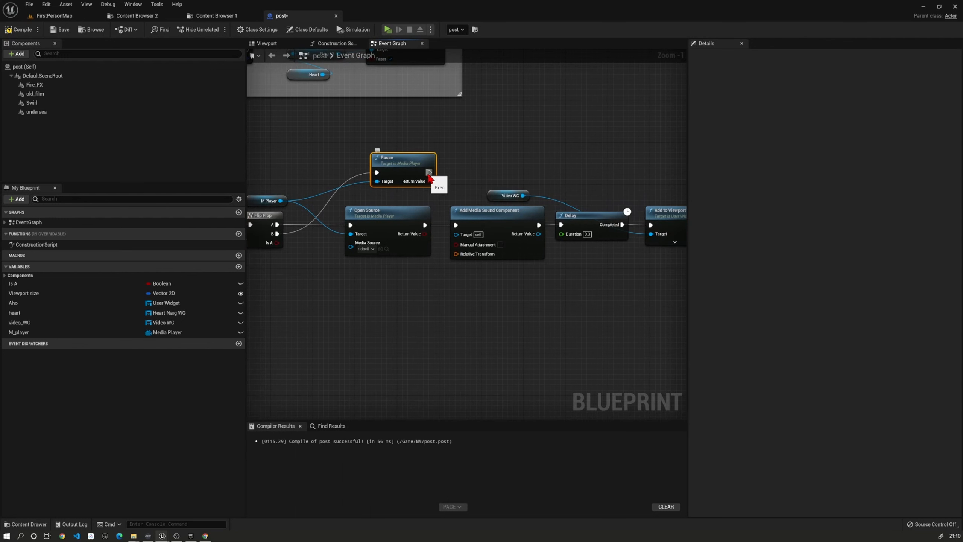
drag(430, 172, 498, 167)
text(re)
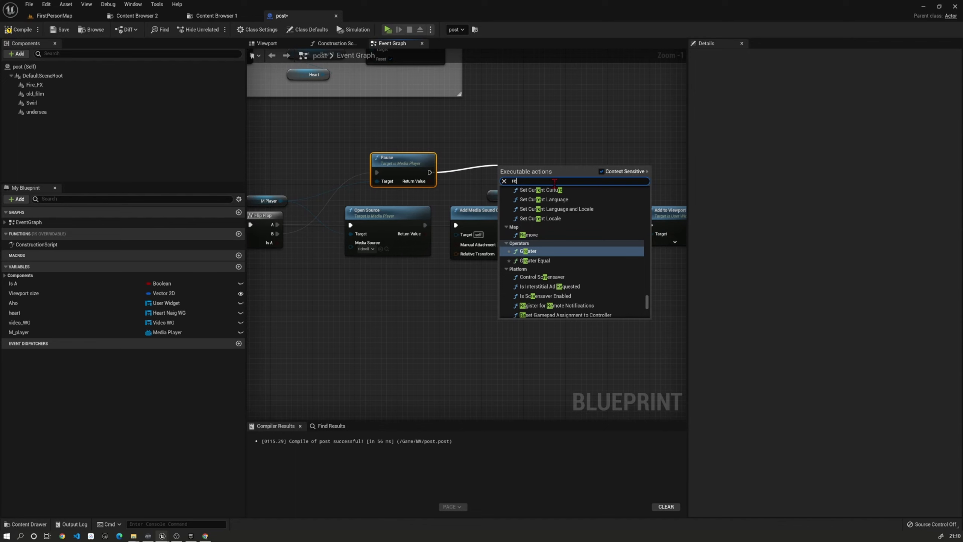
text(move)
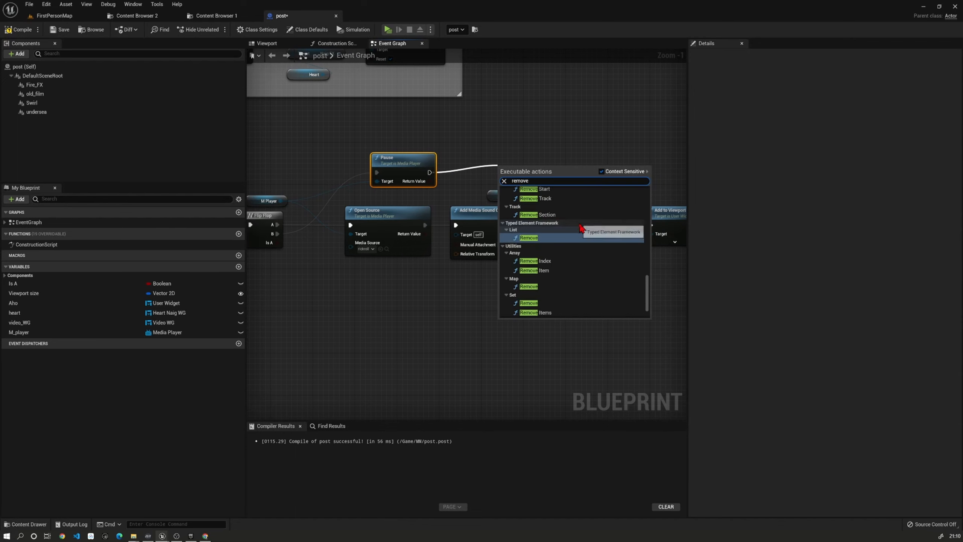
scroll(587, 242, down, 1)
scroll(587, 265, up, 4)
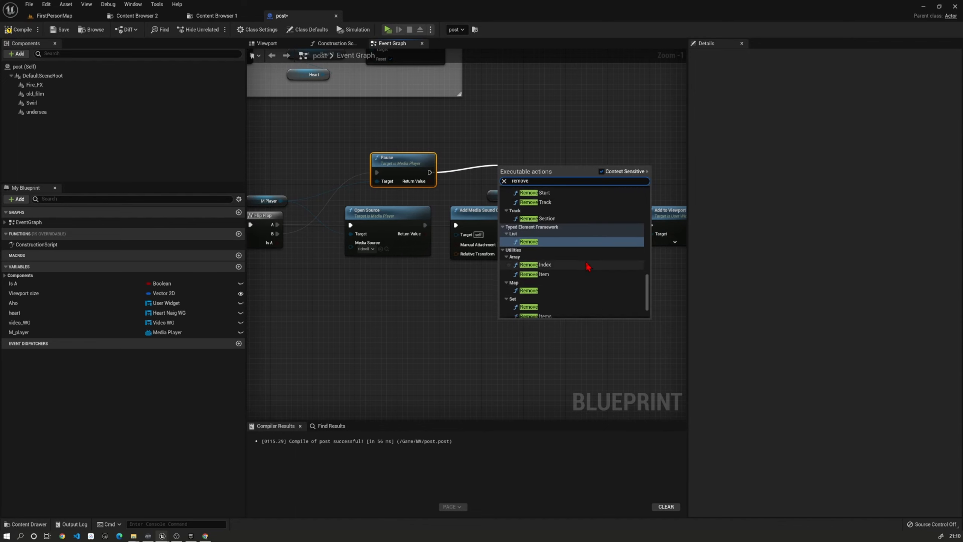
scroll(586, 264, up, 6)
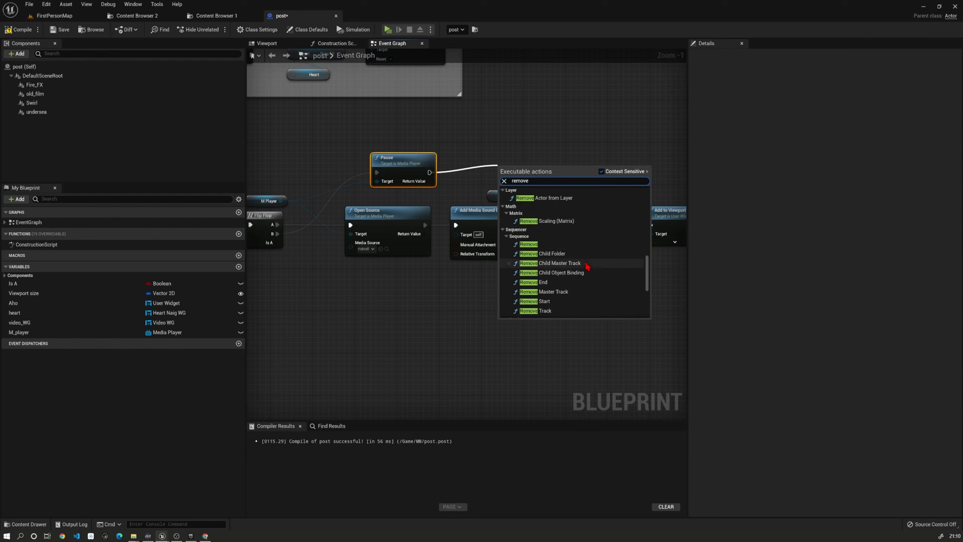
click(552, 162)
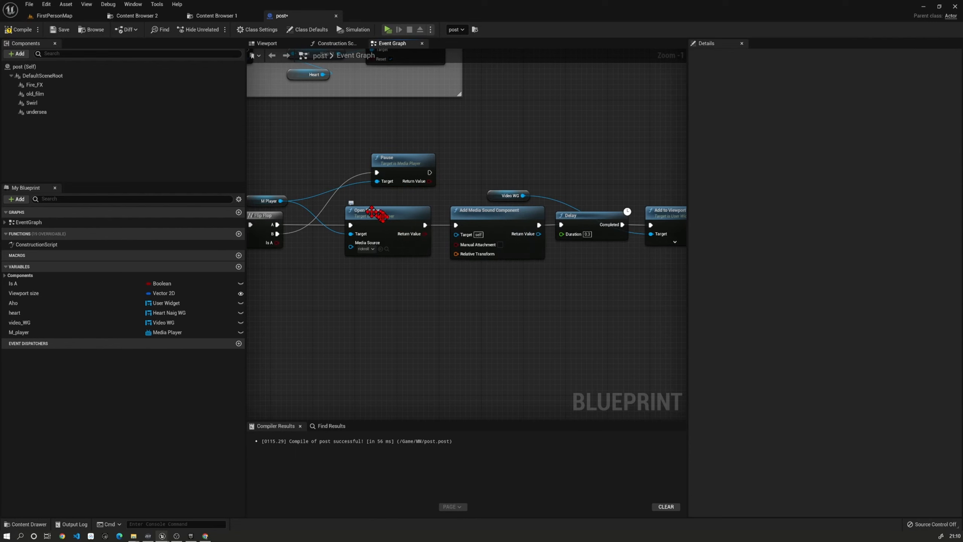
Step: Add a Remove from Parent node that targets the Video WG getter and runs after the Pause node
drag(527, 197, 566, 167)
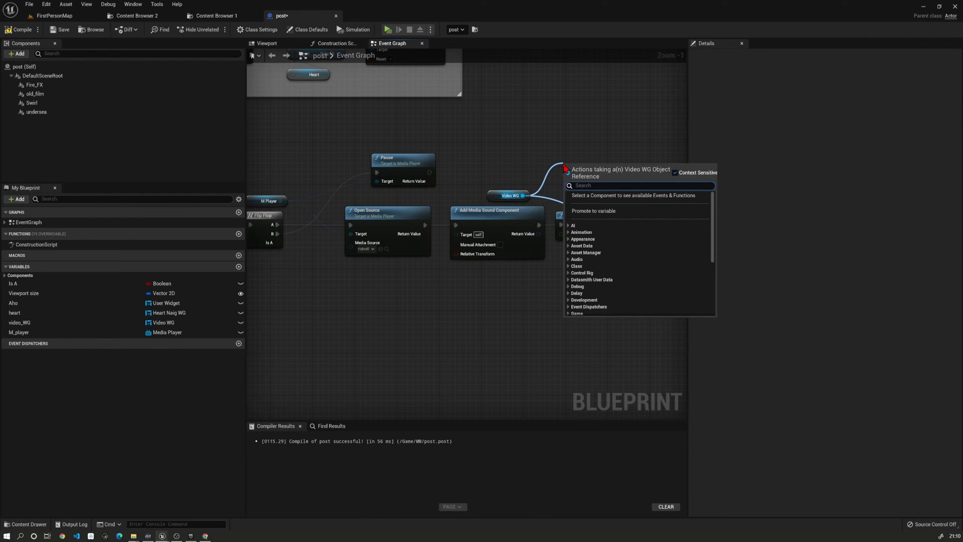
text(remove)
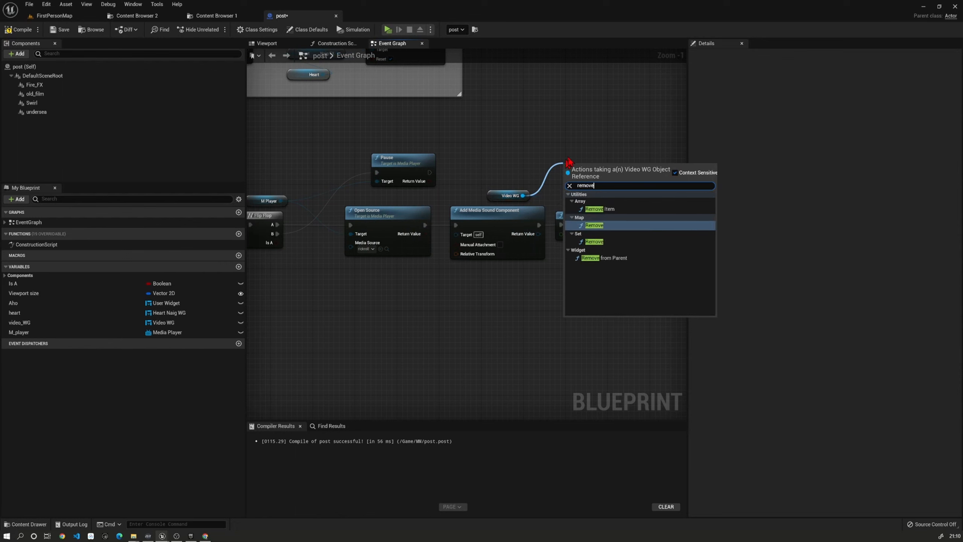
click(604, 257)
drag(567, 183, 480, 167)
Step: Compile and save the post blueprint, and play FirstPersonMap to test the video widget
right_drag(604, 291, 580, 286)
scroll(545, 309, down, 2)
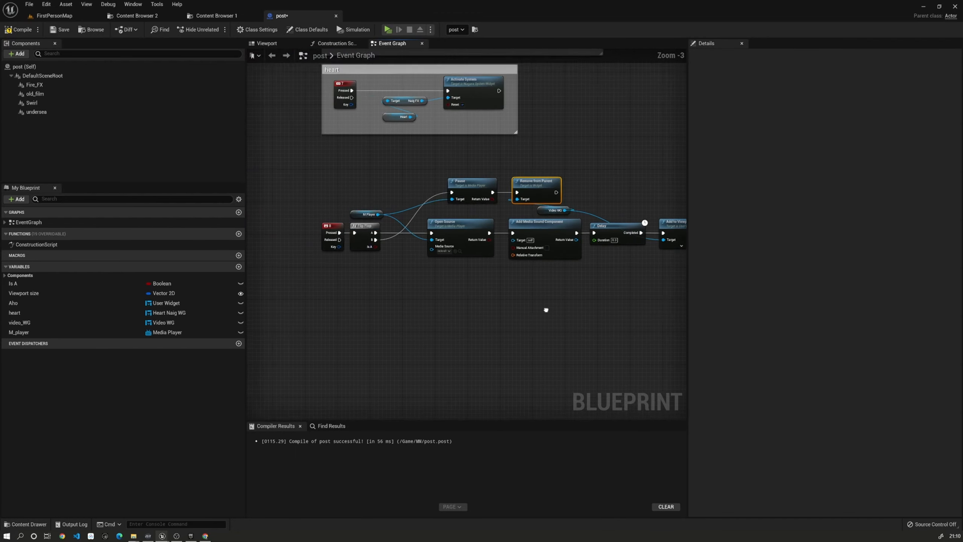
click(8, 31)
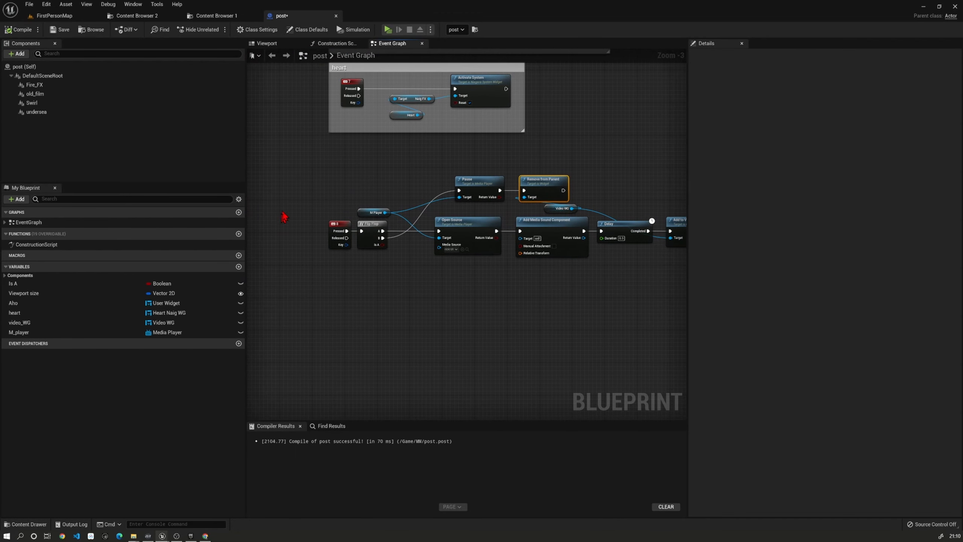
click(61, 30)
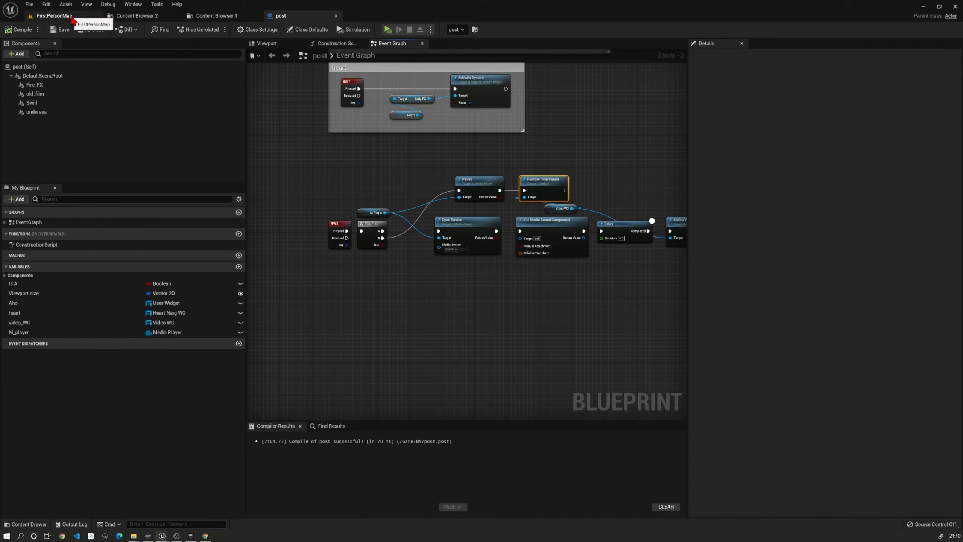
click(71, 19)
click(162, 29)
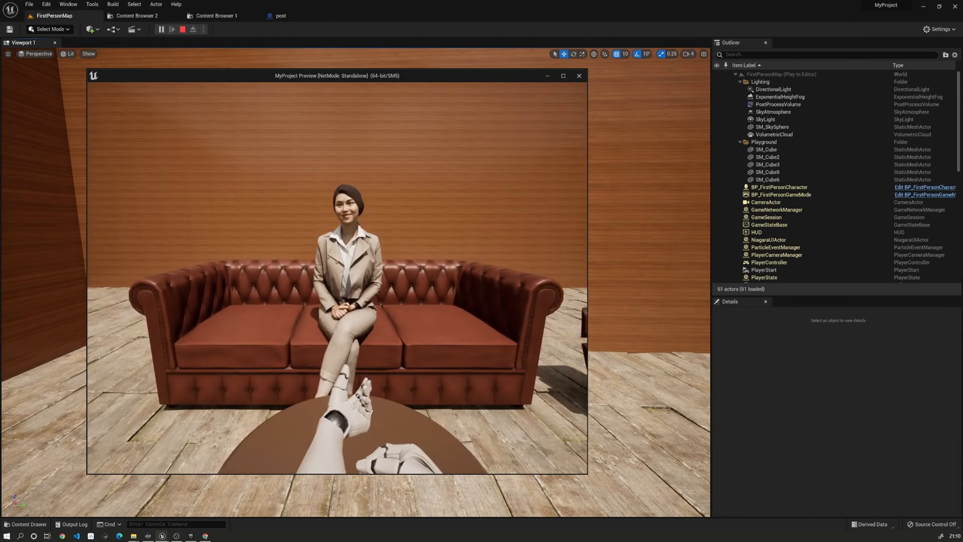
key(s)
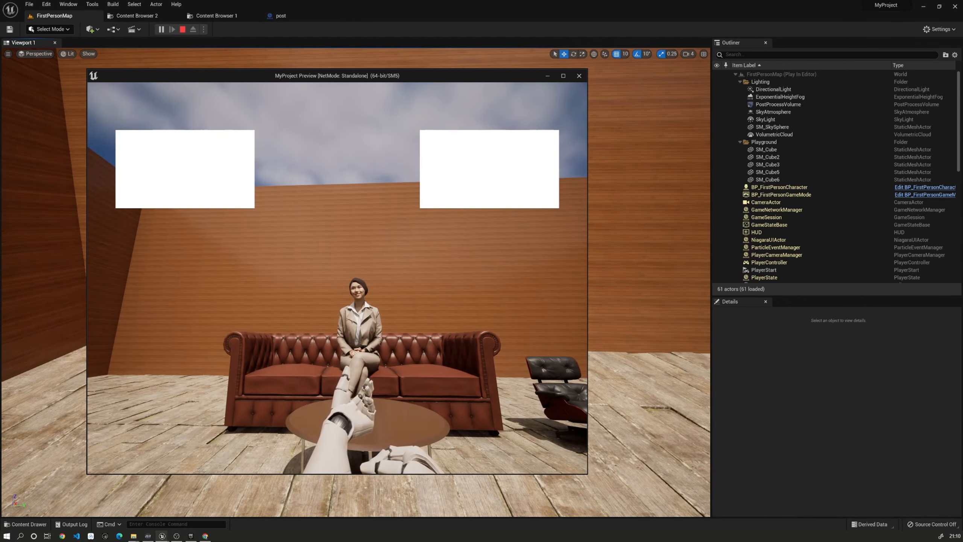
key(Escape)
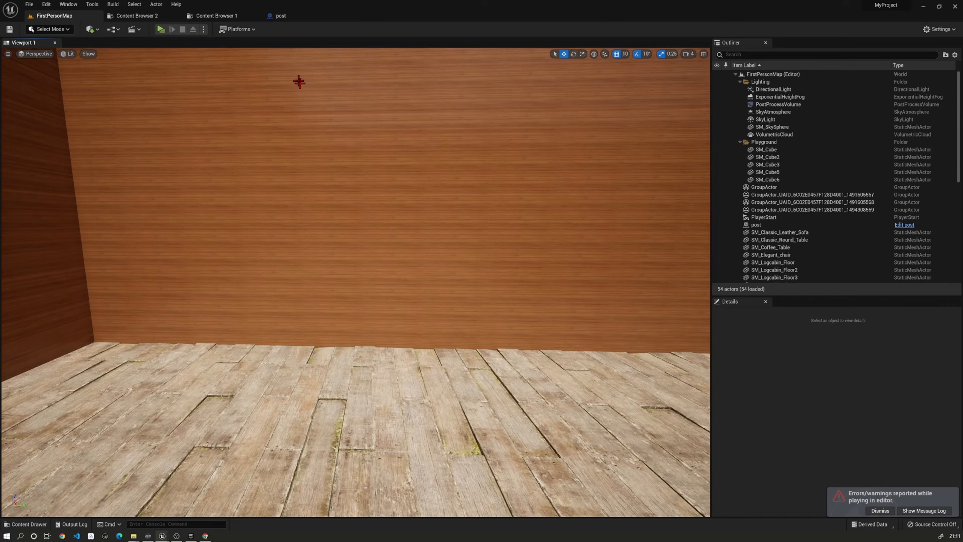
Step: In the video_WG widget, assign the RickRoll_Video_Mat_Inst material instance as the brush image of both Image elements
click(216, 16)
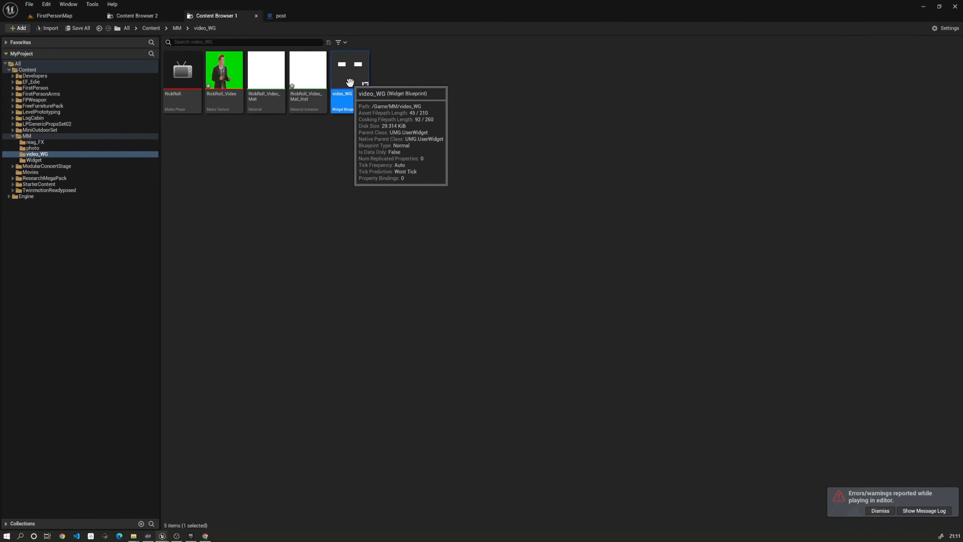
click(378, 271)
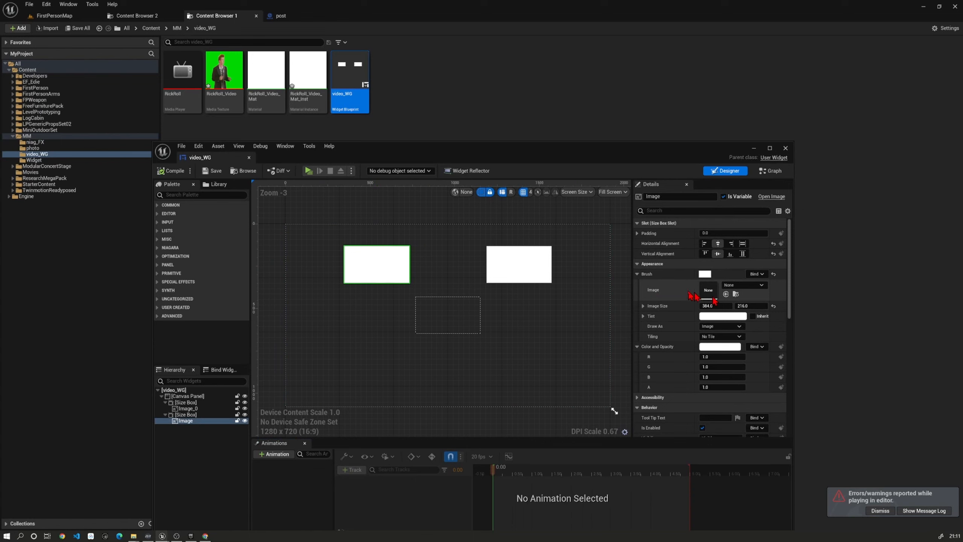
mouse_move(307, 73)
mouse_down()
mouse_move(723, 292)
mouse_move(708, 290)
mouse_up()
click(520, 263)
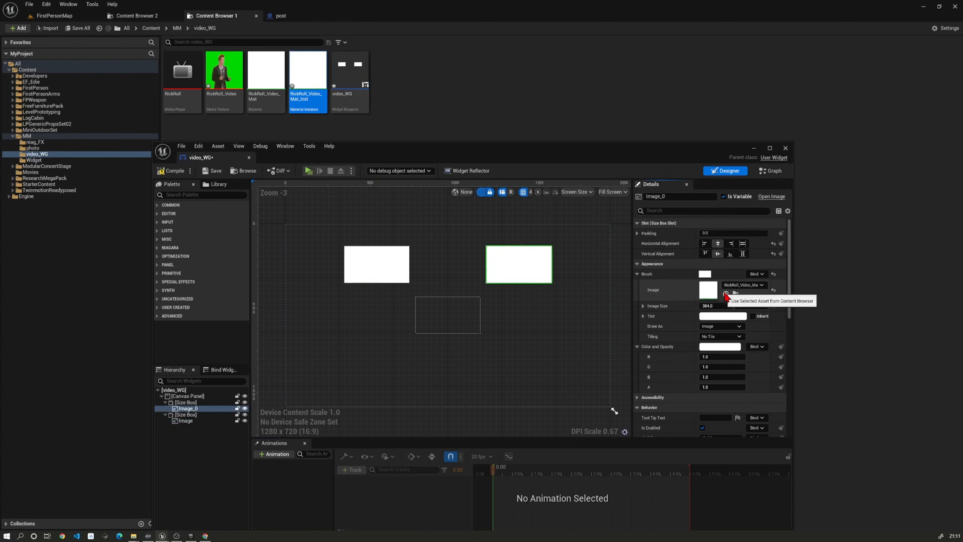
Step: Play FirstPersonMap again to test the widget's images with the assigned material, and call up the message log
click(284, 16)
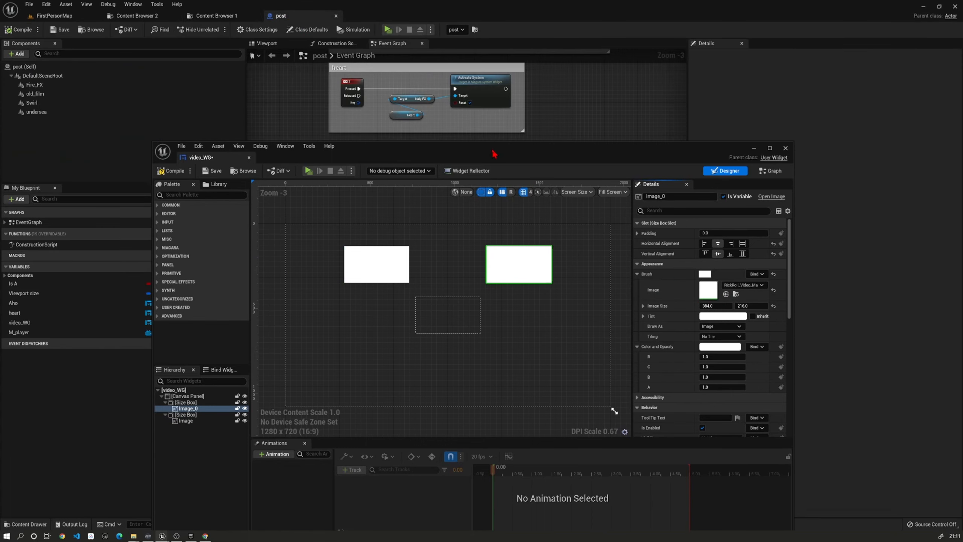
drag(494, 154, 686, 335)
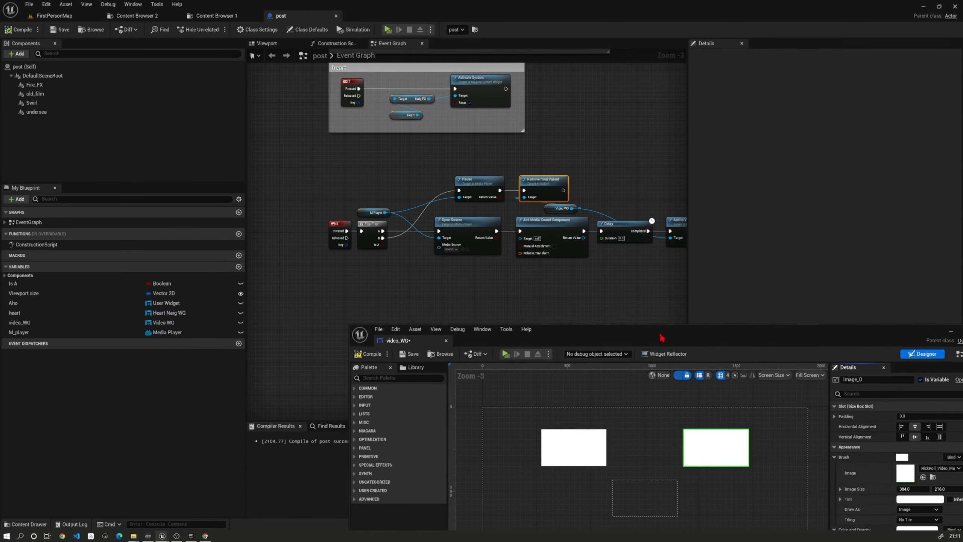
click(56, 15)
click(161, 29)
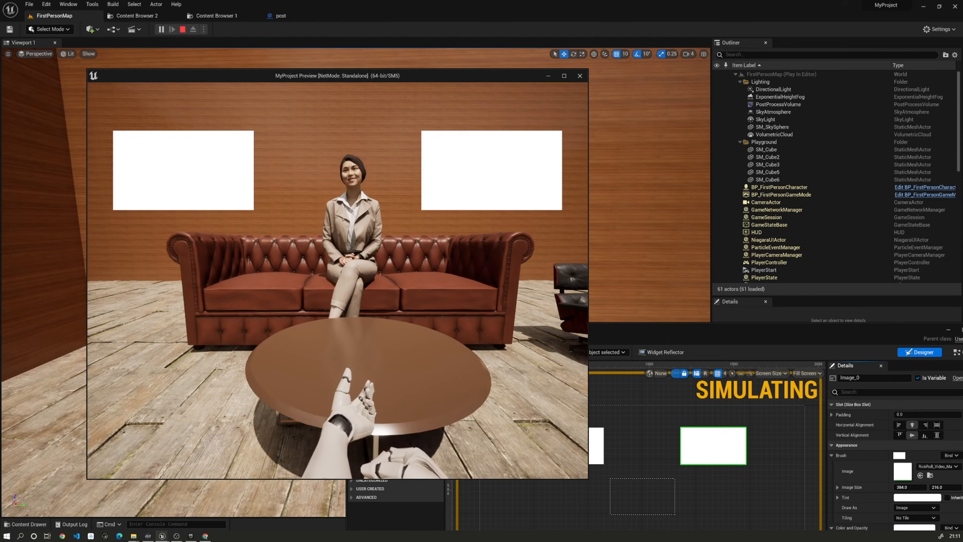
key(Escape)
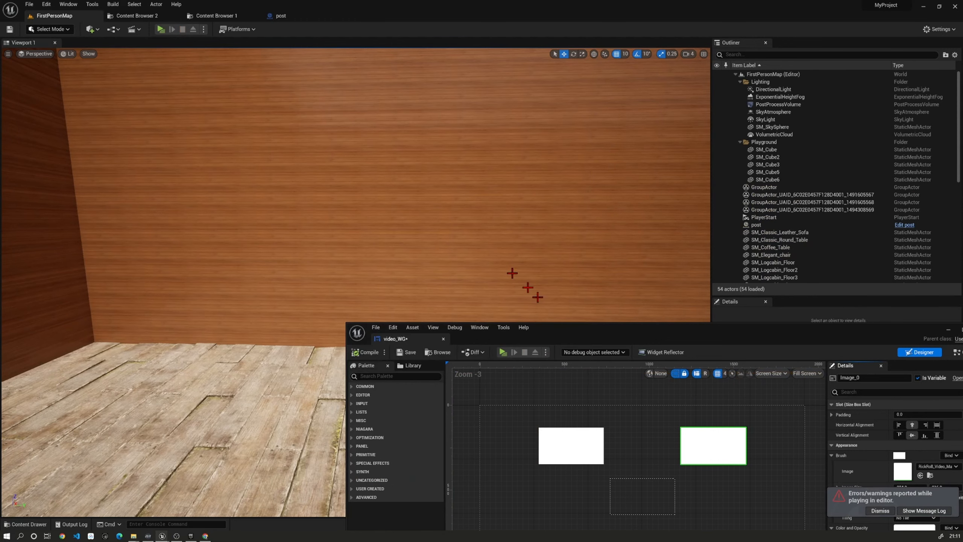
drag(573, 338, 382, 135)
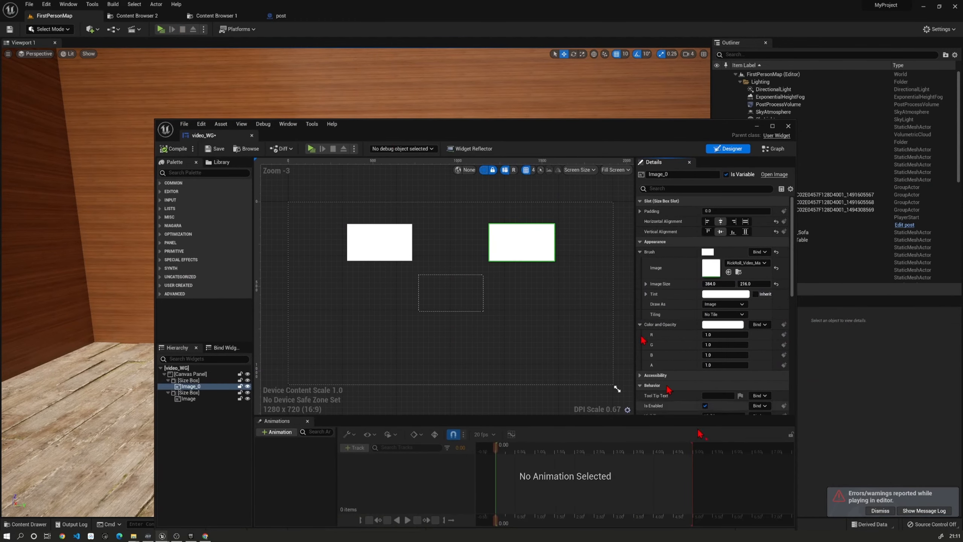
click(911, 513)
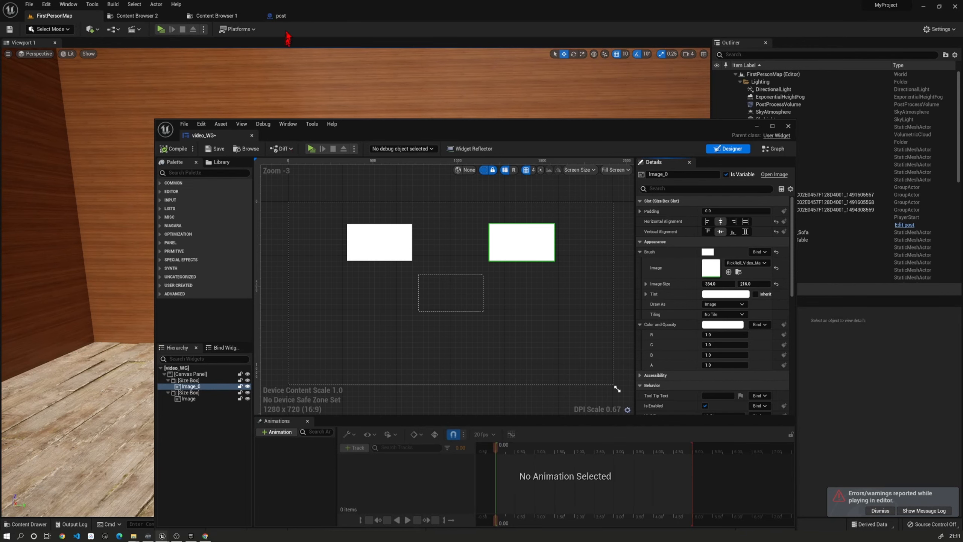
Step: Move the Video WG getter in post's event graph to just below the Flip Flop node
click(280, 15)
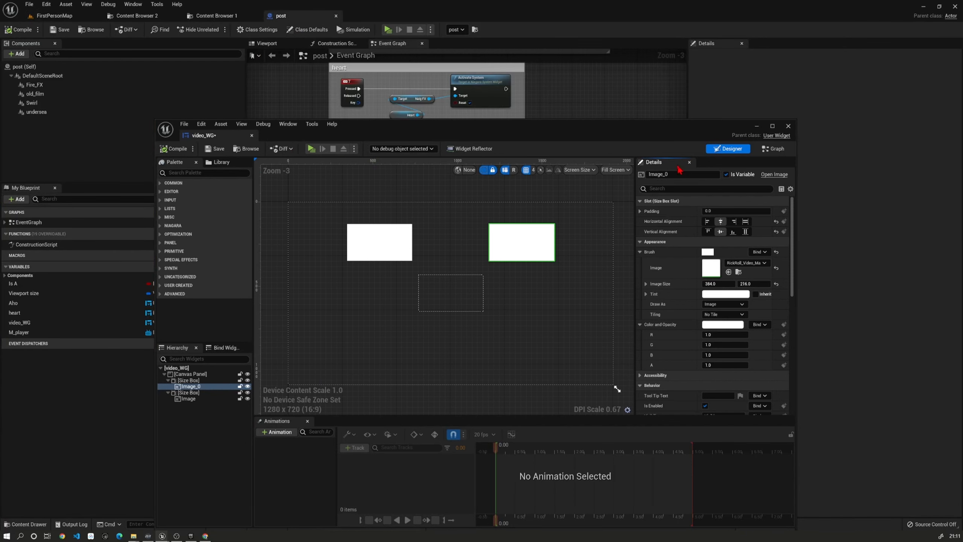
drag(569, 144, 540, 407)
right_drag(552, 318, 496, 323)
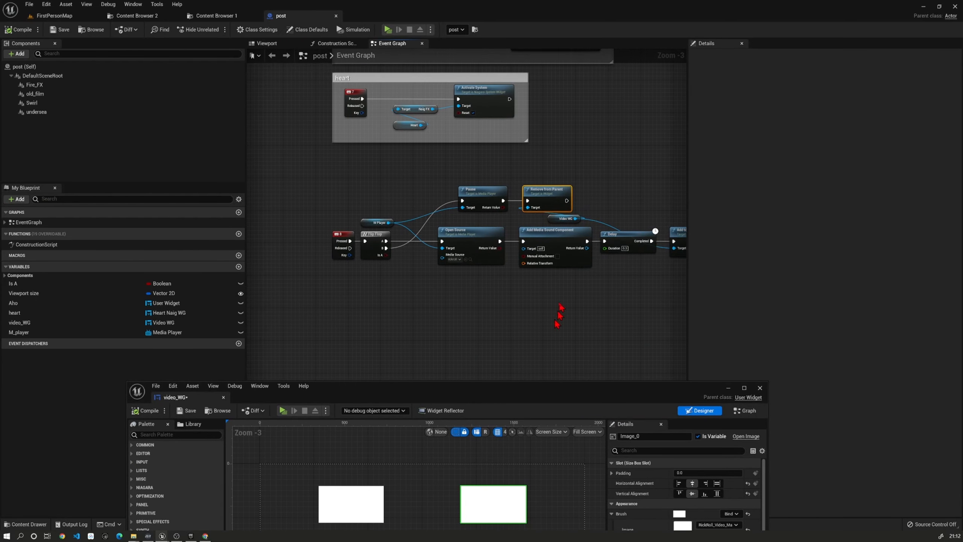
drag(566, 220, 383, 292)
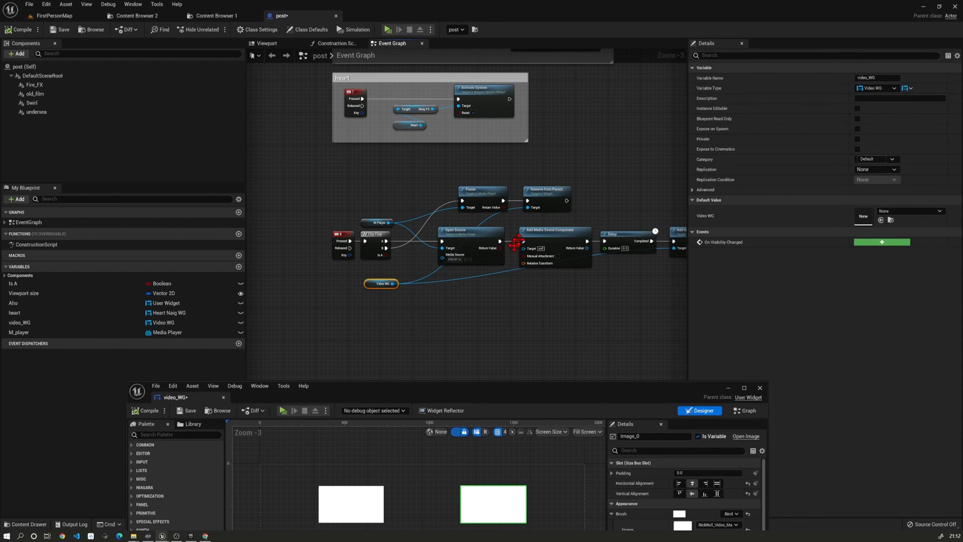
Step: Bring the Create Video WG Widget node from the BeginPlay section to the 8-key section and run it between Flip Flop's A output and Open Source
right_drag(566, 177, 517, 344)
scroll(531, 269, down, 3)
right_drag(539, 92, 533, 232)
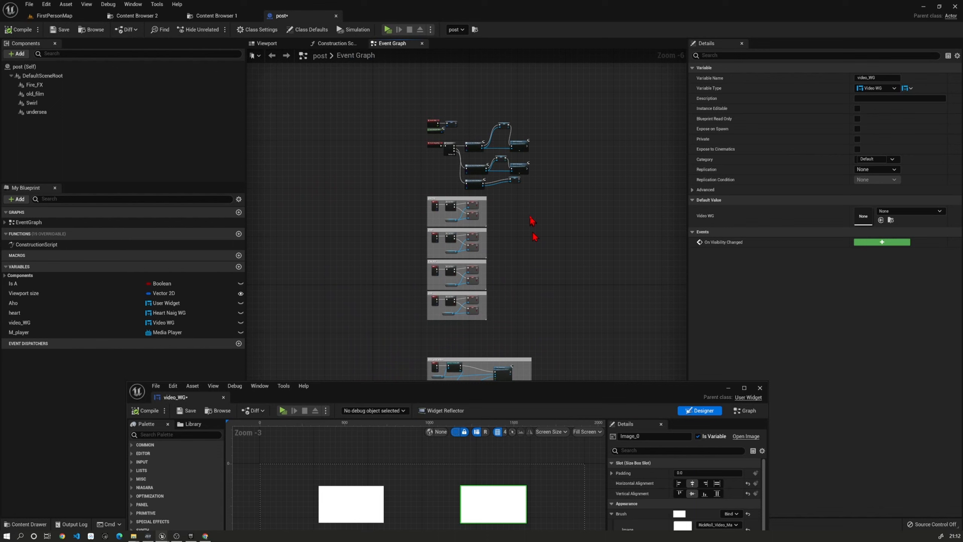
scroll(481, 186, up, 2)
click(485, 181)
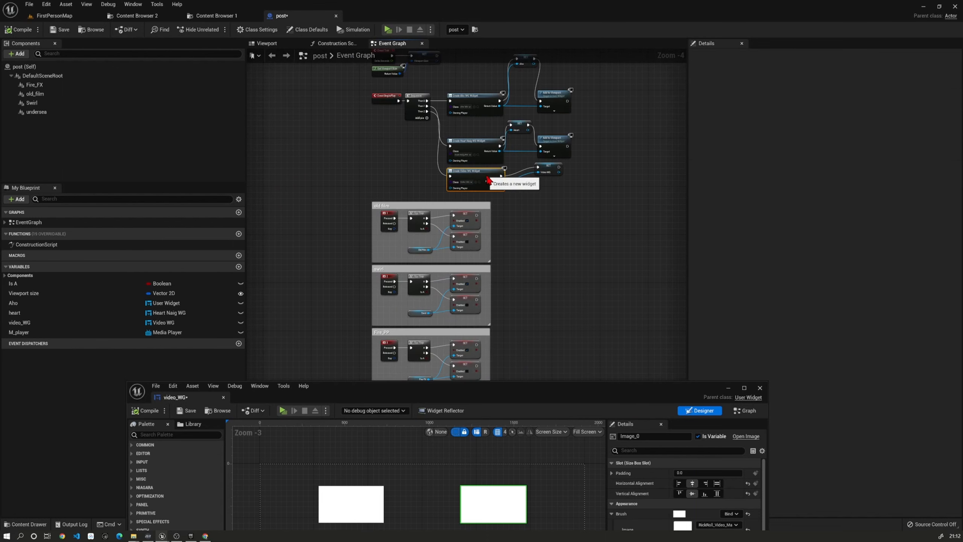
right_drag(588, 242, 518, 82)
right_drag(445, 333, 433, 242)
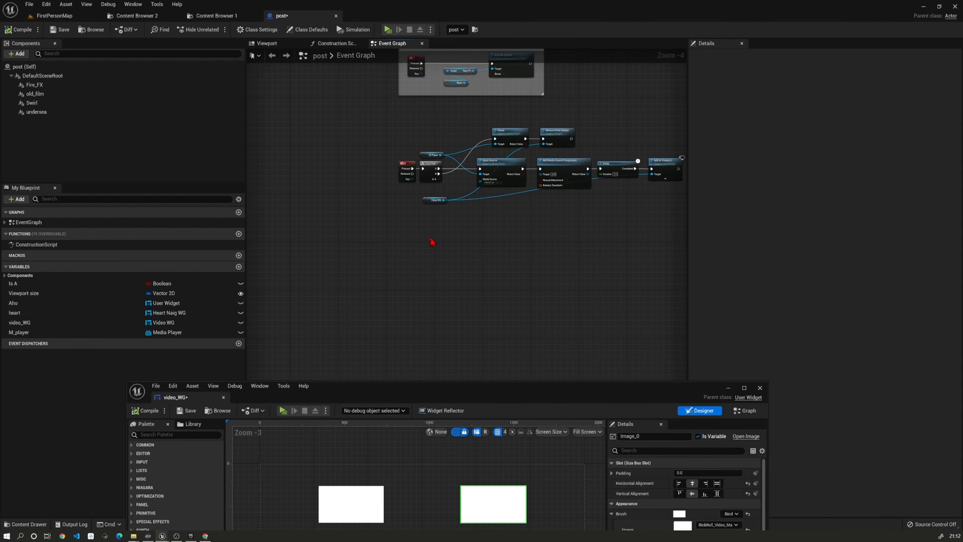
scroll(433, 242, up, 2)
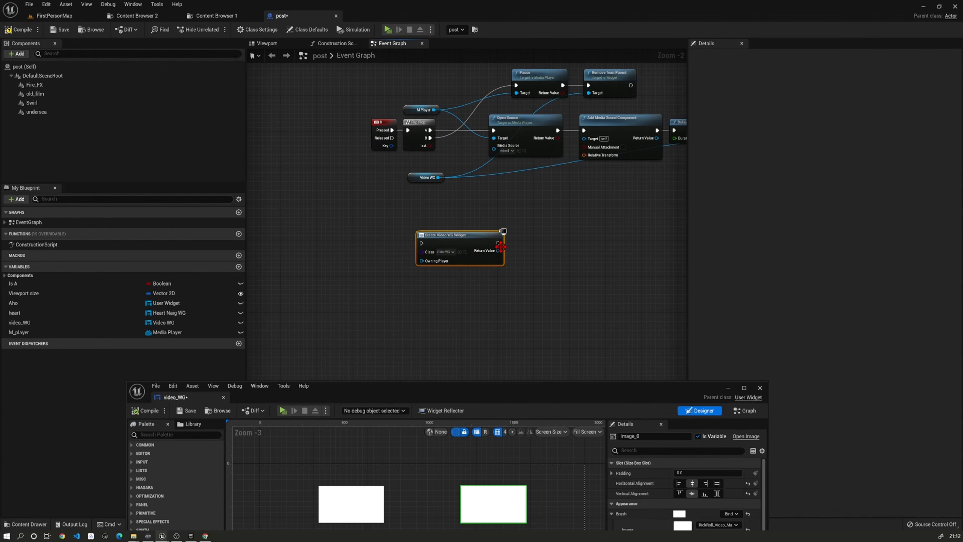
drag(429, 130, 421, 243)
drag(497, 244, 493, 130)
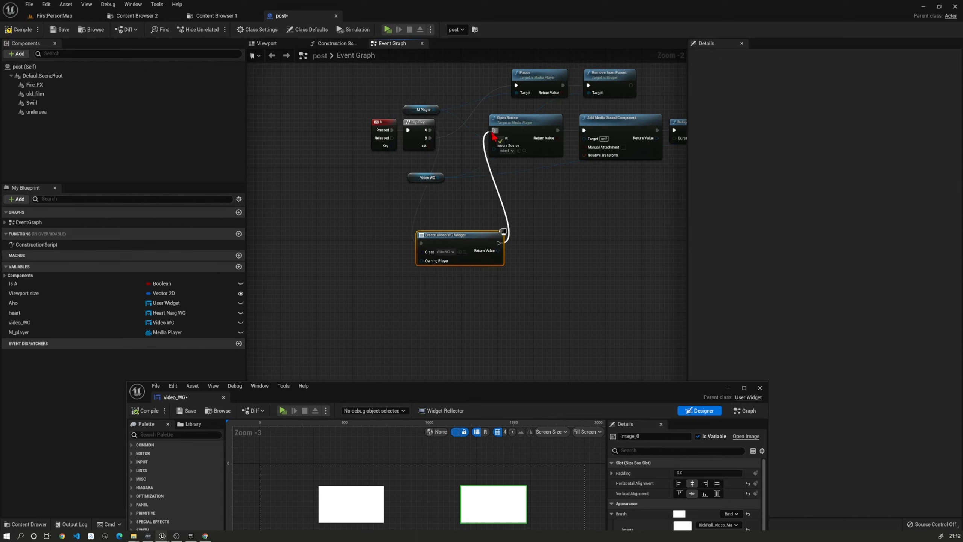
Step: Feed the created widget's Return Value into the Remove from Parent and Add to Viewport targets, and delete the Video WG getter
drag(494, 251, 588, 93)
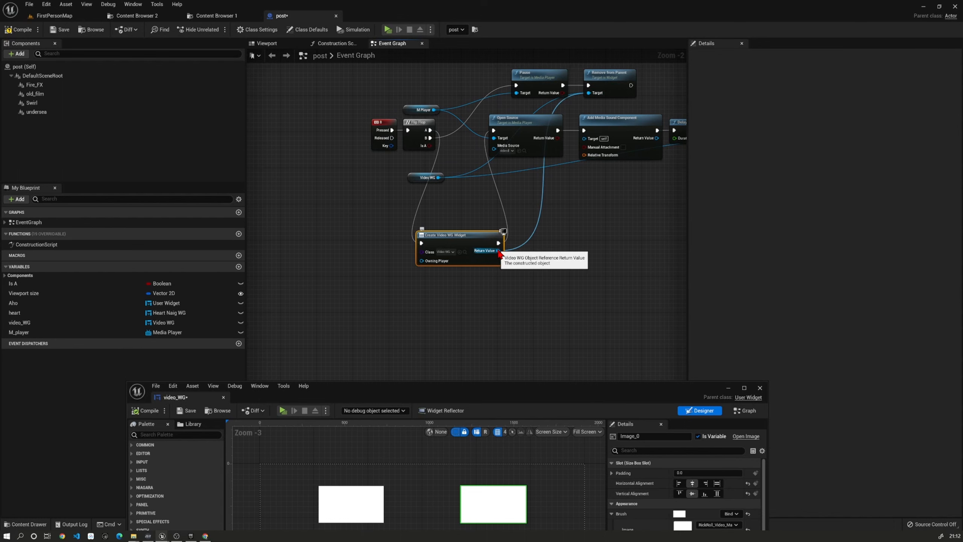
right_drag(586, 264, 415, 280)
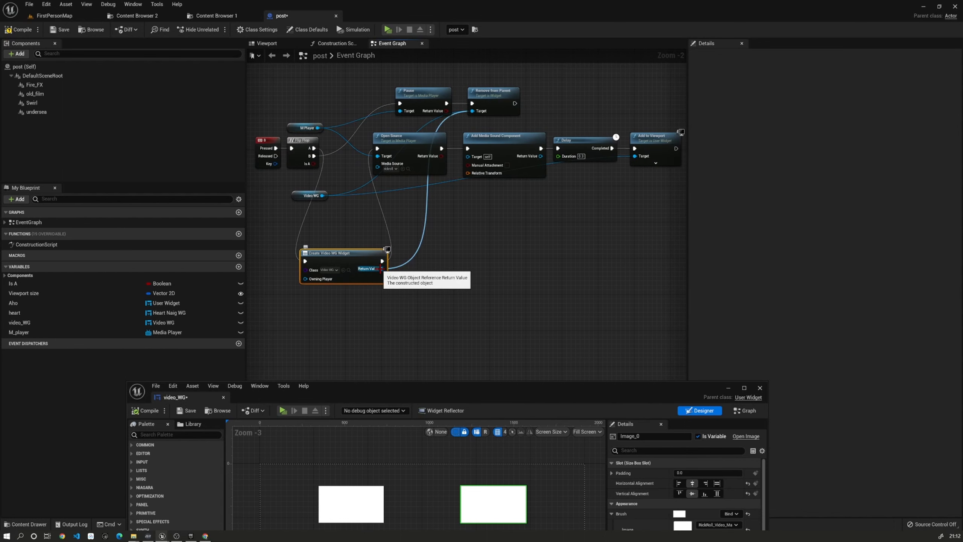
drag(383, 273, 635, 156)
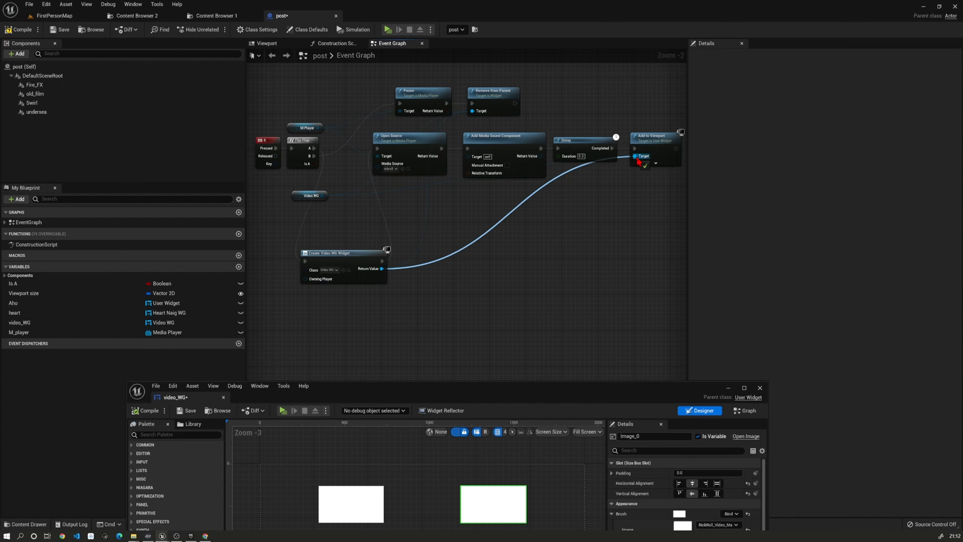
drag(327, 217, 327, 215)
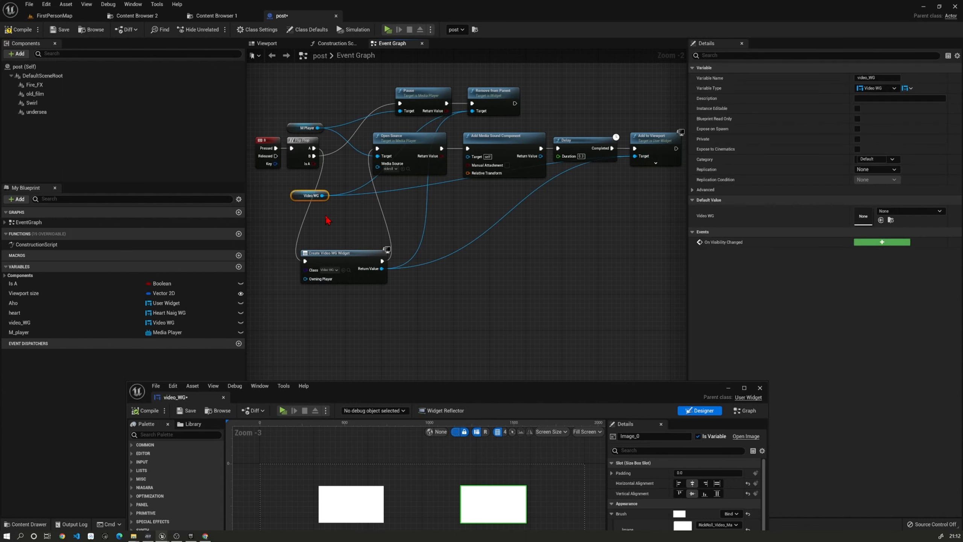
key(Delete)
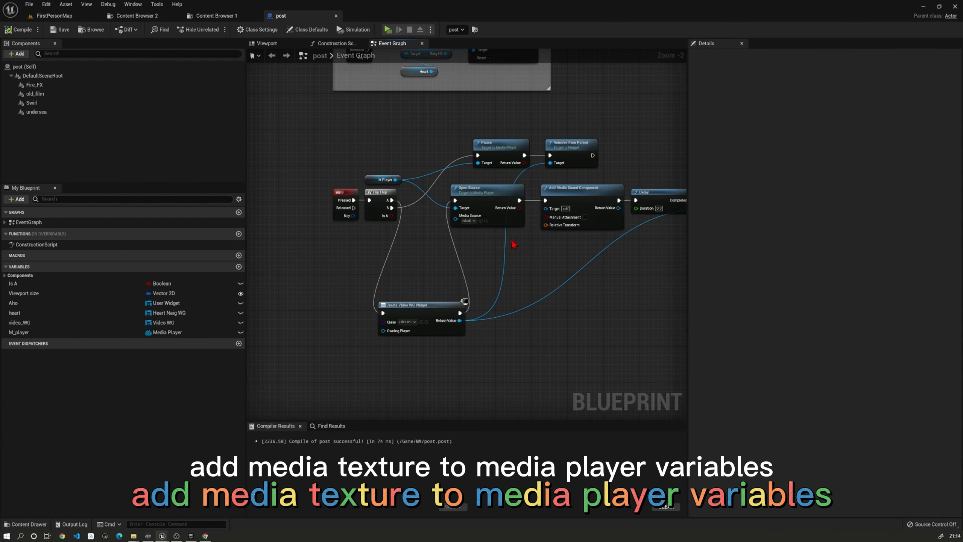
Step: Set the M_player variable's default value to the RickRoll media player asset
click(70, 332)
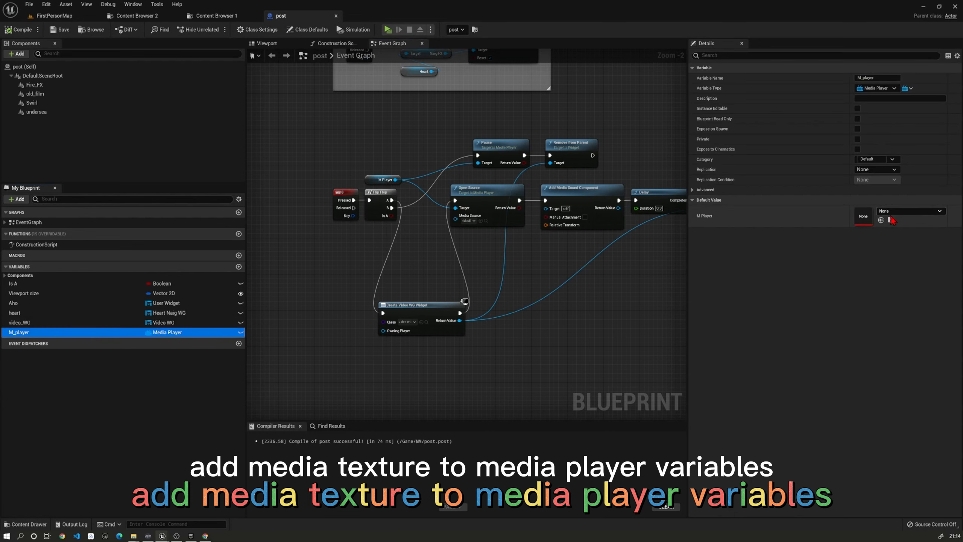
click(243, 16)
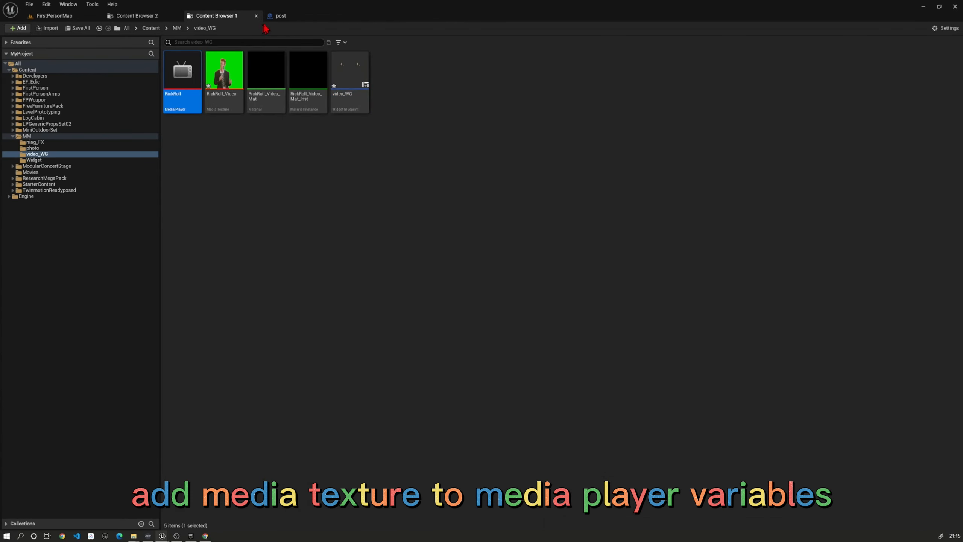
click(279, 16)
click(881, 220)
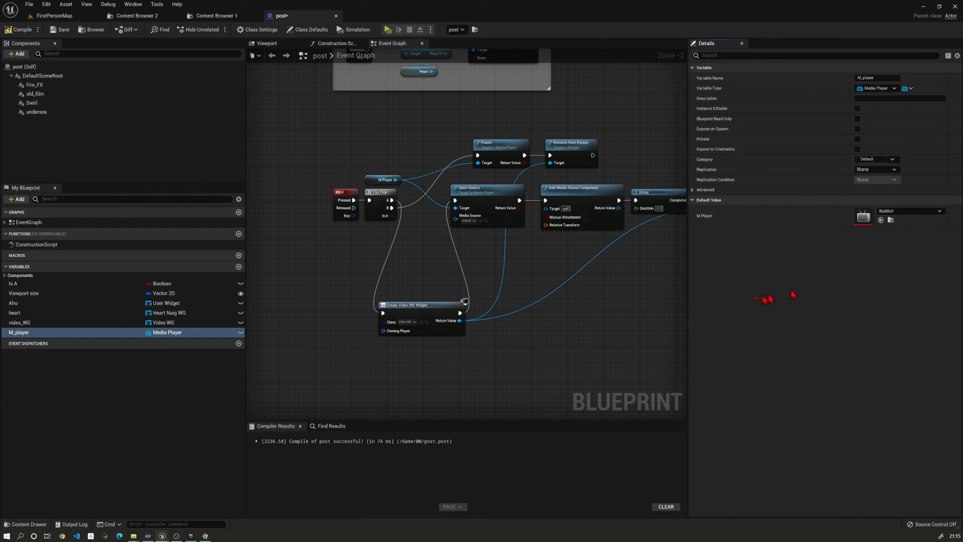
Step: Compile and save the post blueprint, and play FirstPersonMap to check that the keyed video displays
click(21, 30)
click(61, 30)
click(63, 16)
click(161, 29)
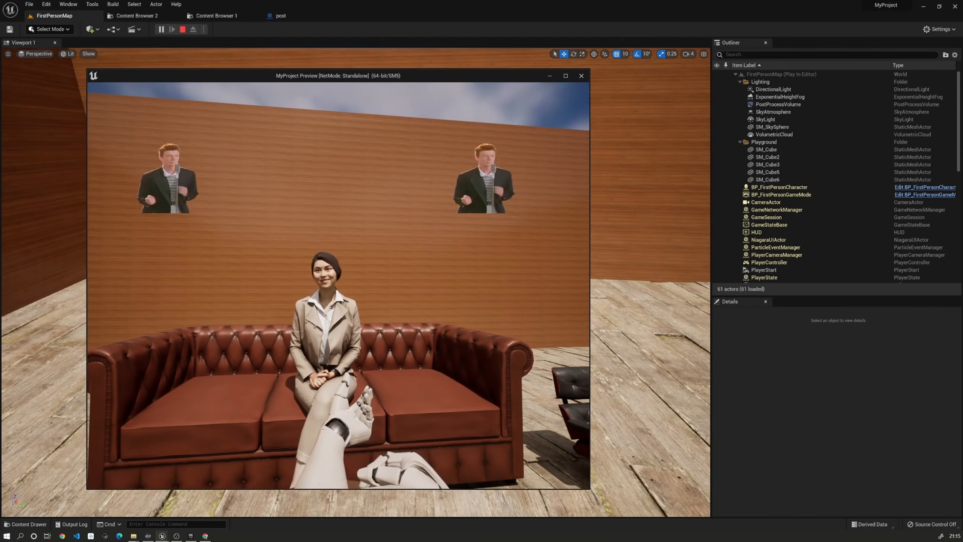
key(Escape)
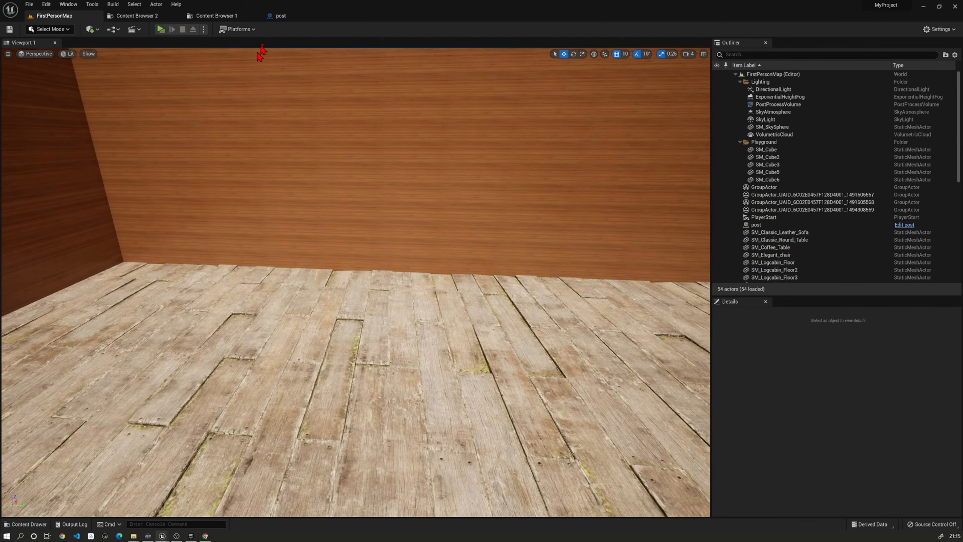
Step: Review post's event graph and check the video widget in another play session of FirstPersonMap
click(283, 16)
right_drag(526, 277, 500, 279)
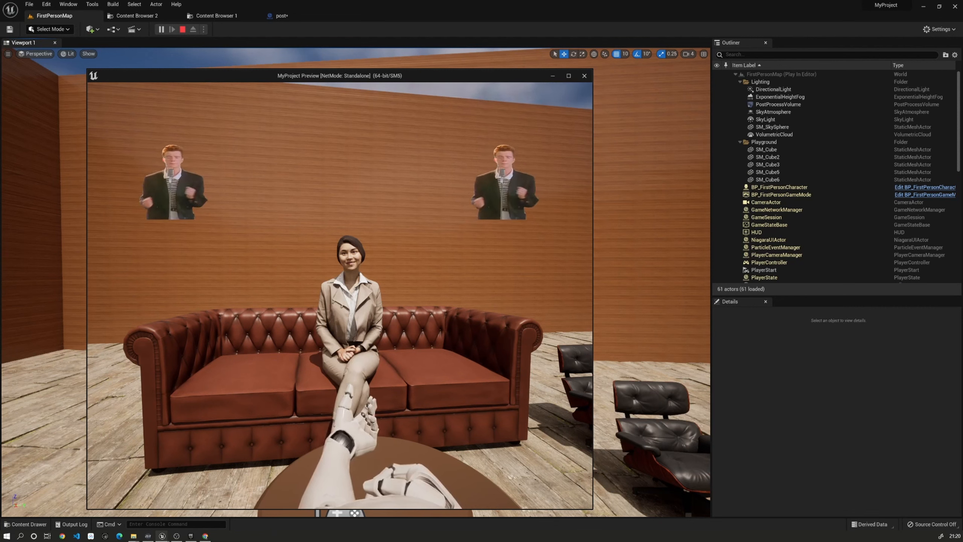
key(Escape)
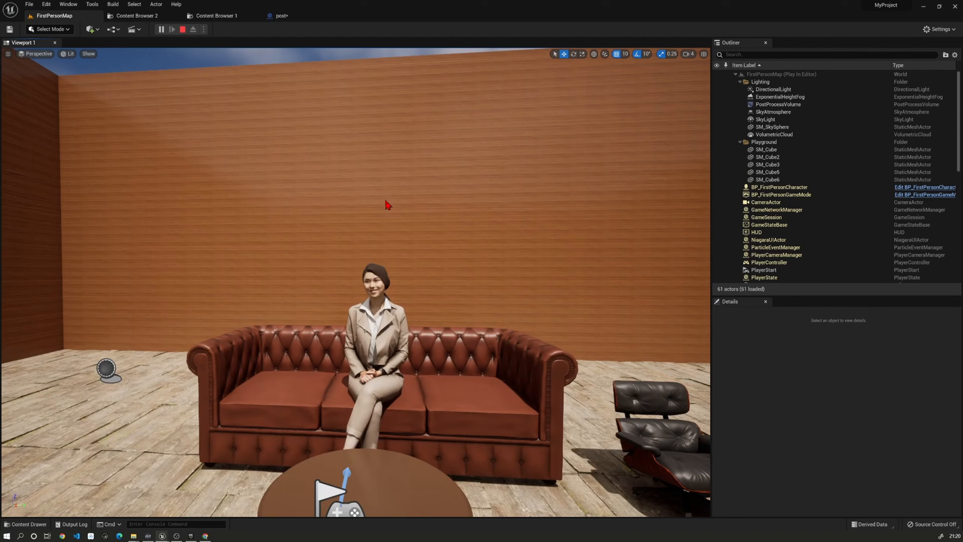